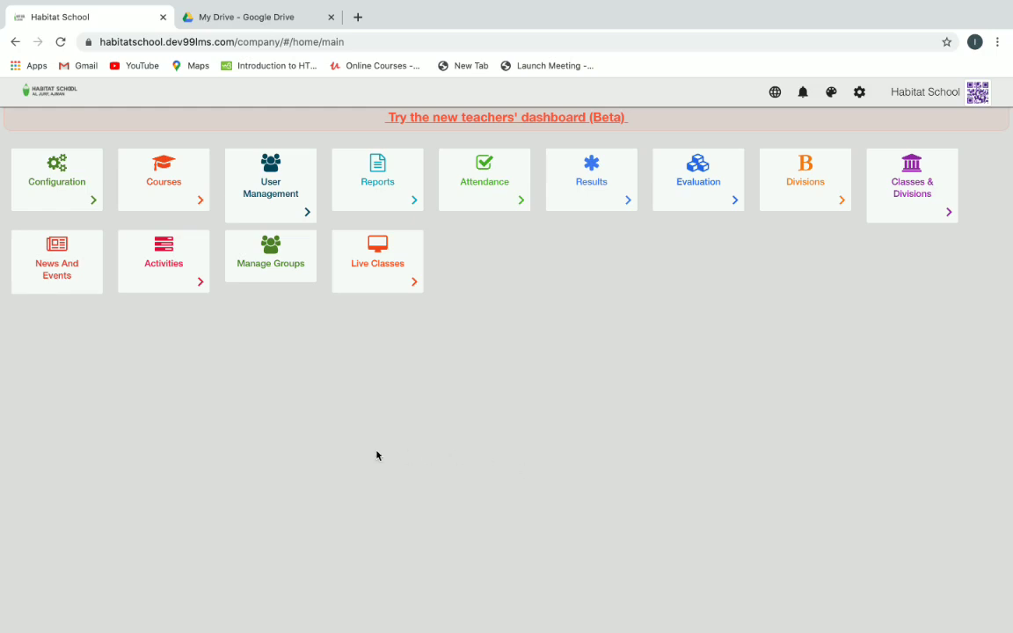
# Show the Courses resources list filtered to Class/Grade 4 and subject Hindi.
pyautogui.click(186, 199)
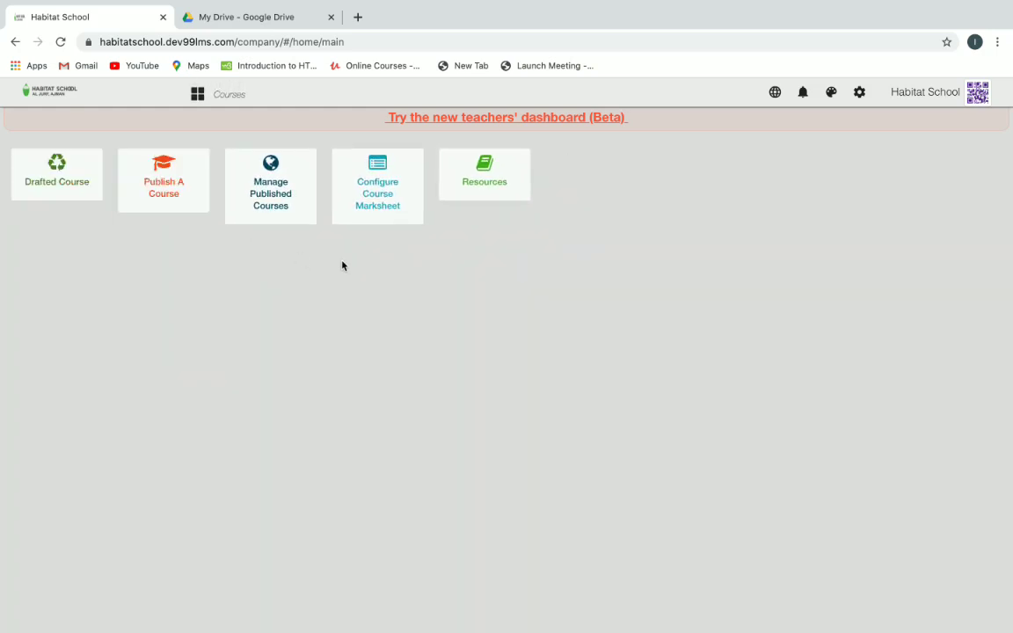
pyautogui.click(499, 180)
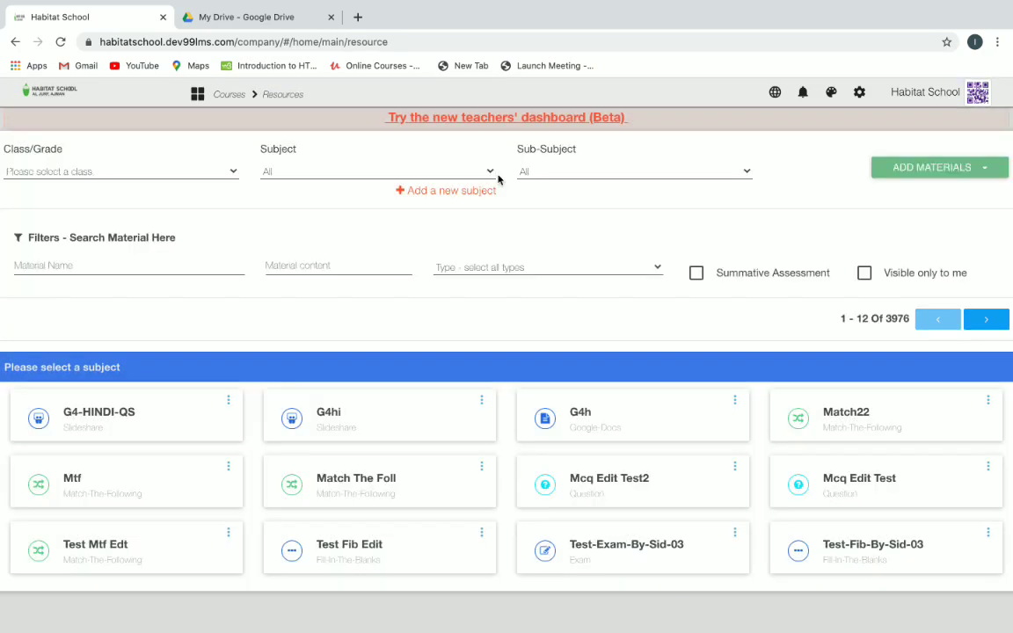
pyautogui.click(207, 164)
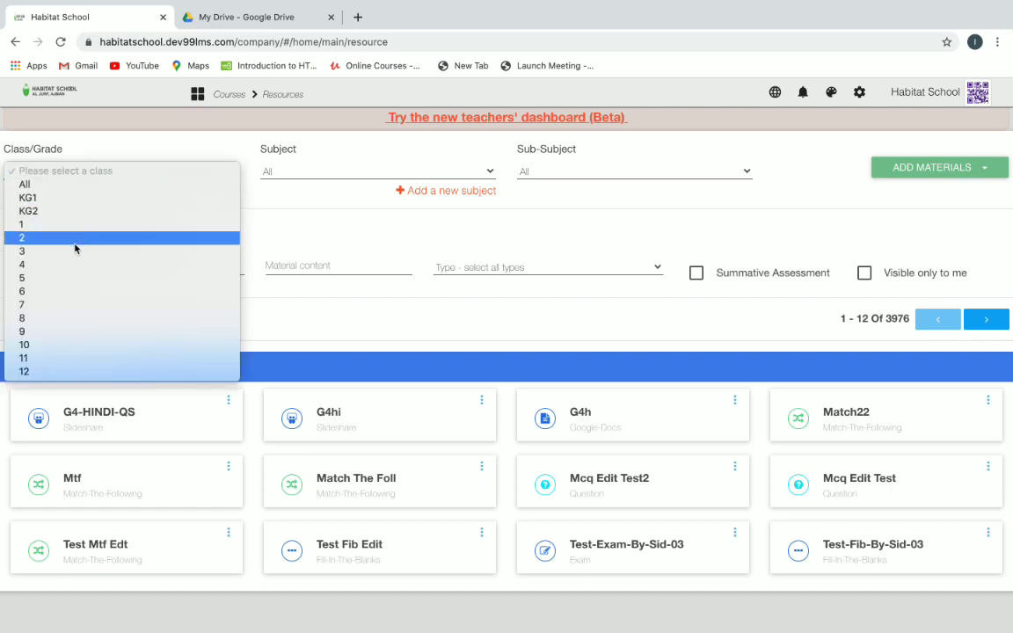
pyautogui.click(69, 263)
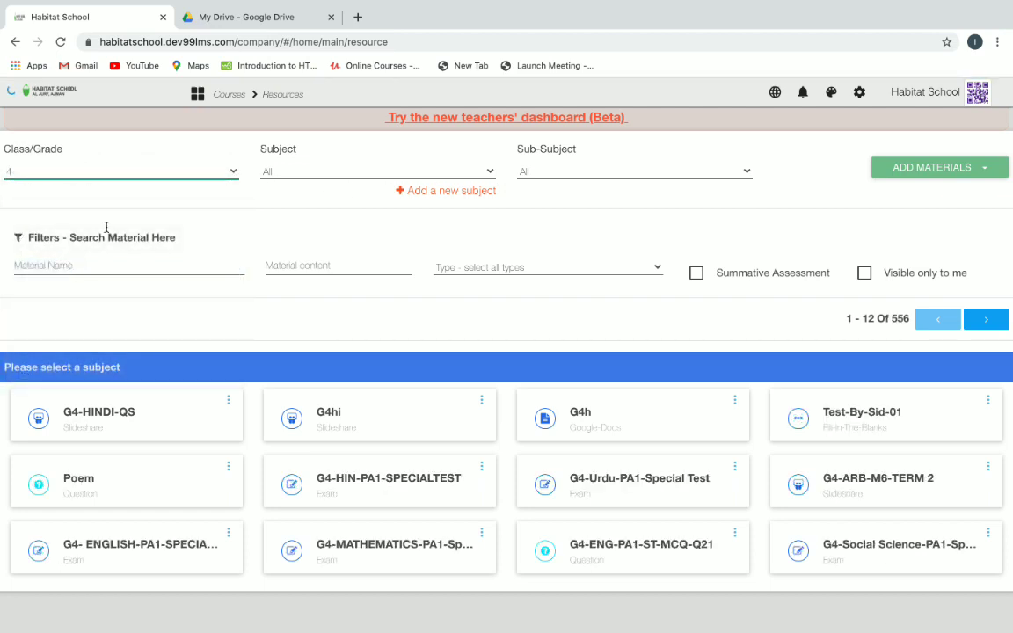
pyautogui.click(344, 172)
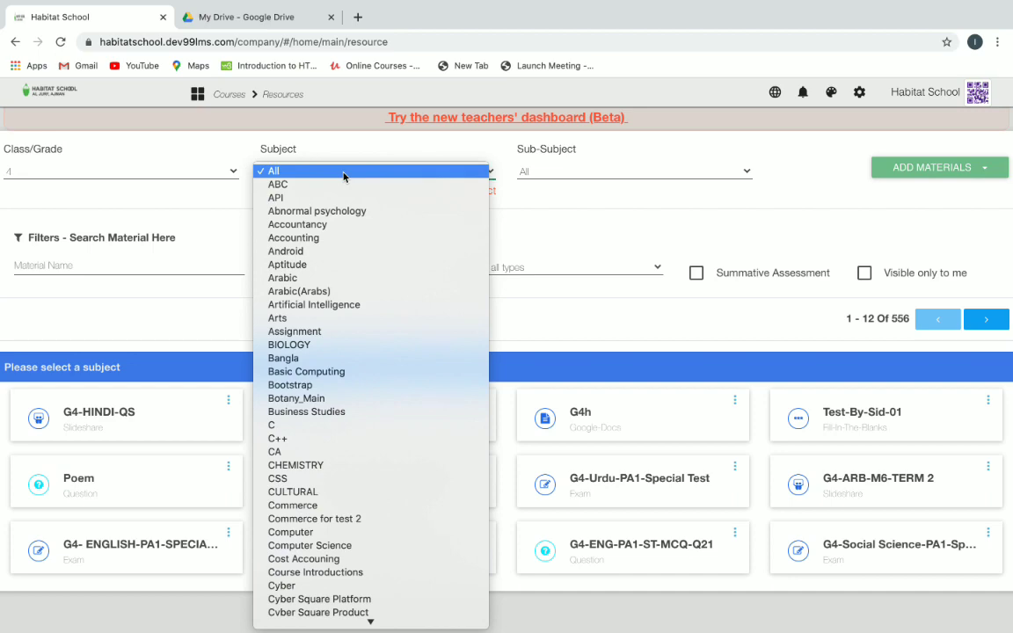
pyautogui.scroll(-6, 344, 176)
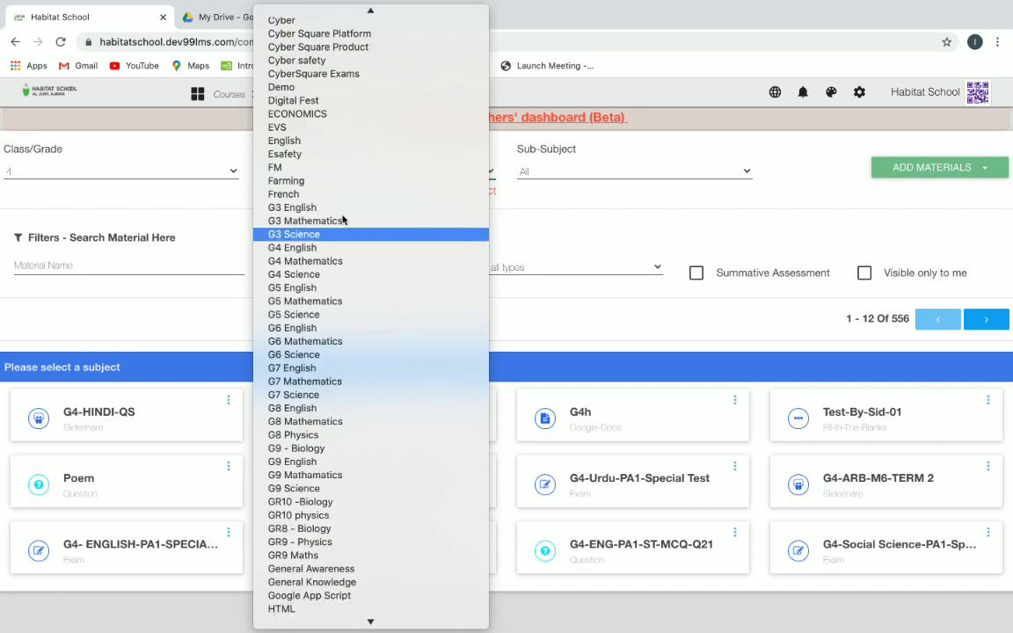
pyautogui.scroll(-2, 325, 527)
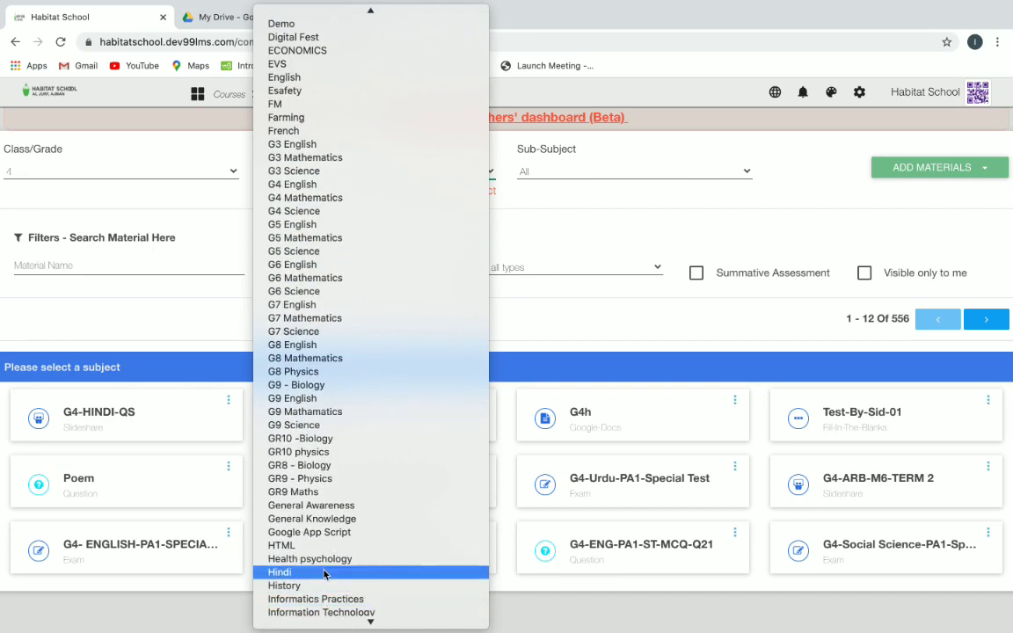
pyautogui.click(324, 574)
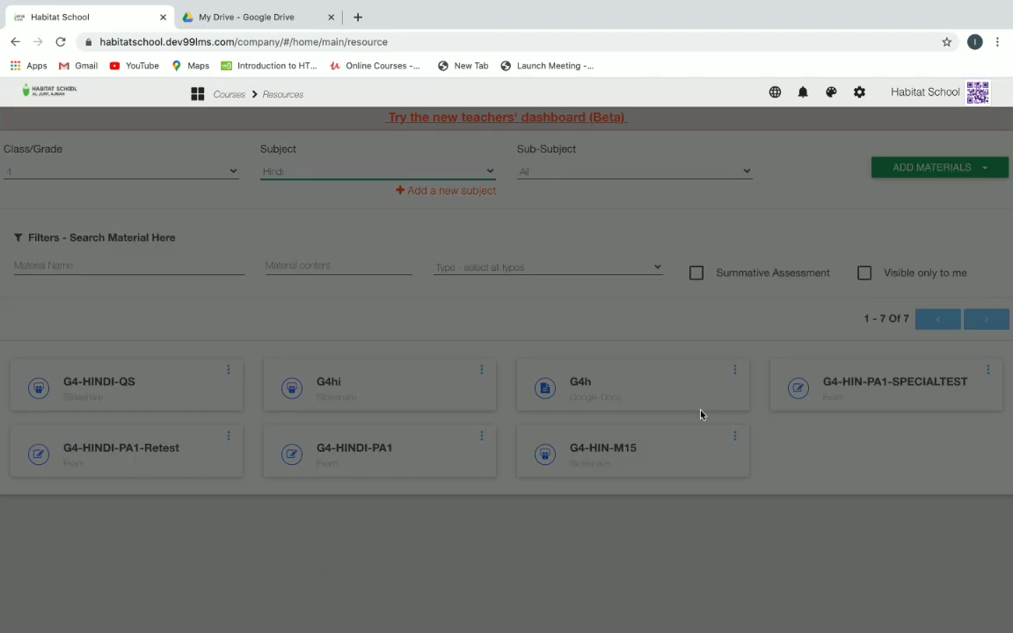
# Pick Question from the ADD MATERIALS list to begin a Class 4 Hindi question.
pyautogui.click(986, 168)
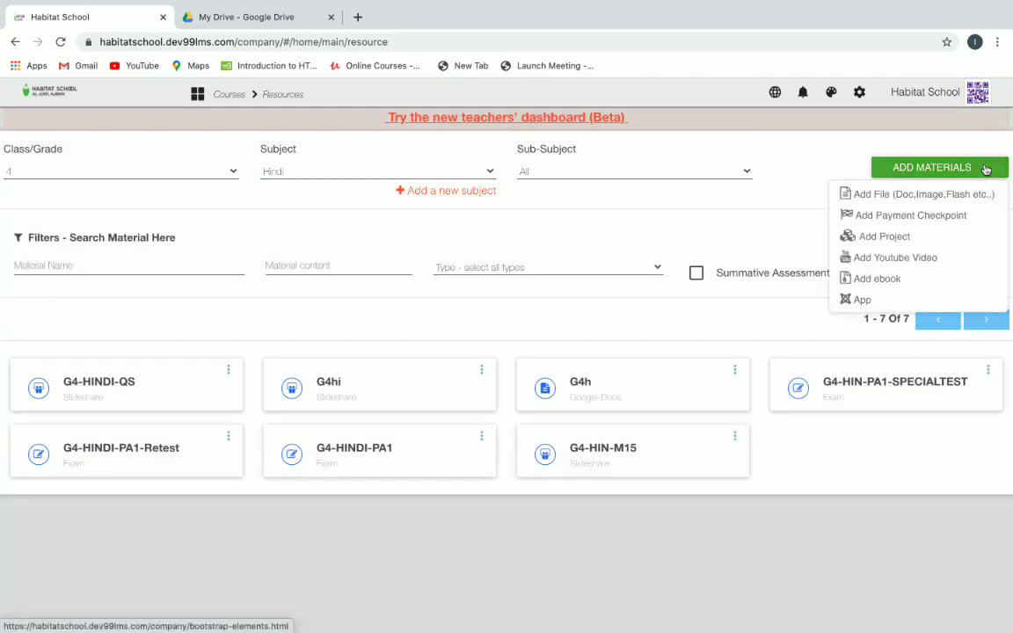
pyautogui.scroll(-2, 925, 211)
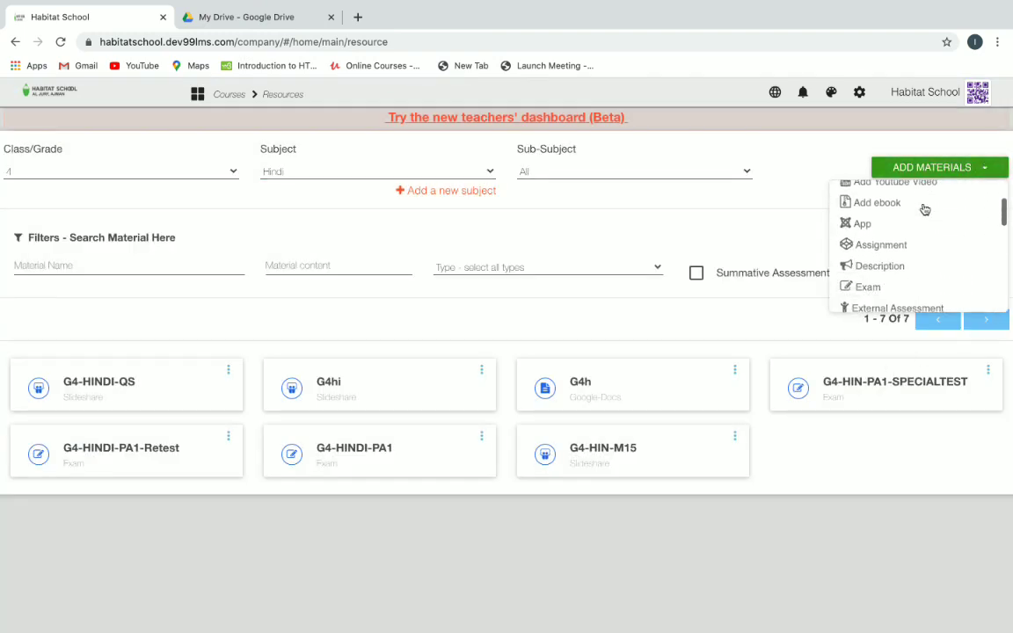
pyautogui.scroll(-5, 925, 210)
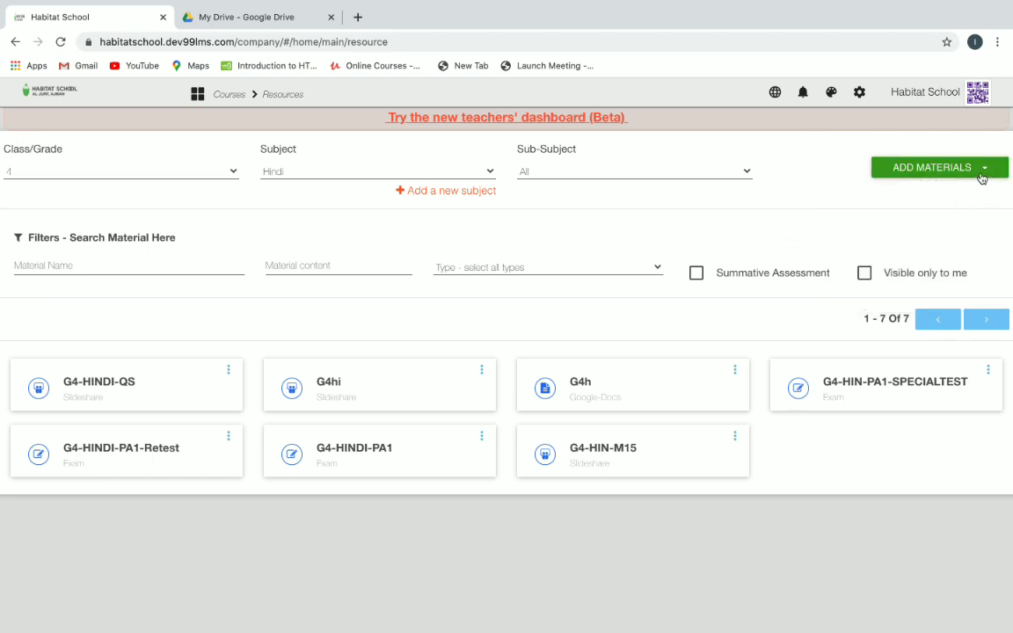
pyautogui.moveTo(976, 168)
pyautogui.scroll(3, 944, 241)
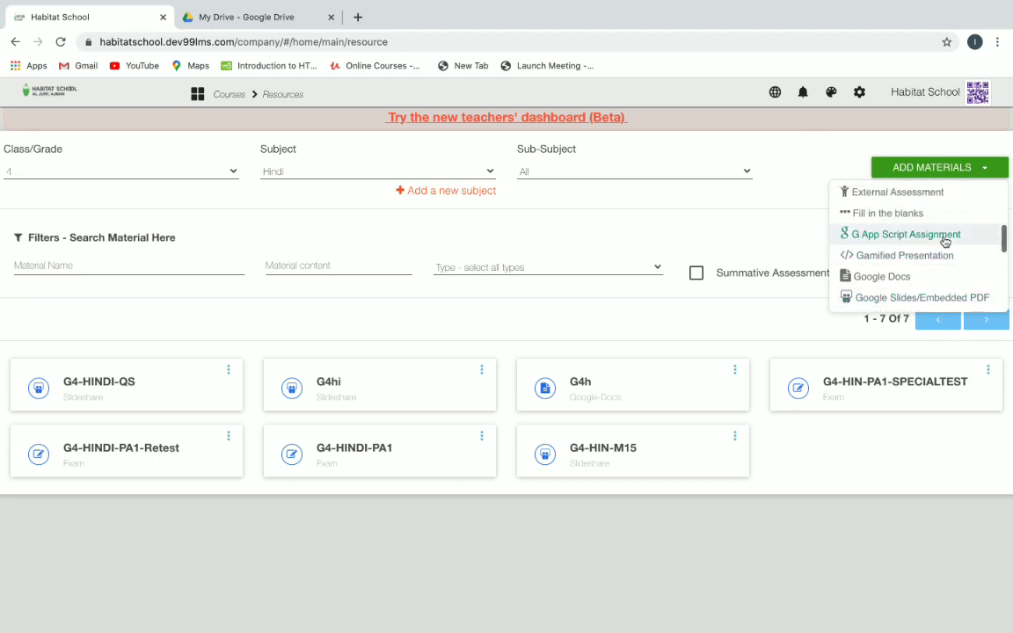
pyautogui.scroll(-2, 944, 241)
pyautogui.scroll(-4, 944, 241)
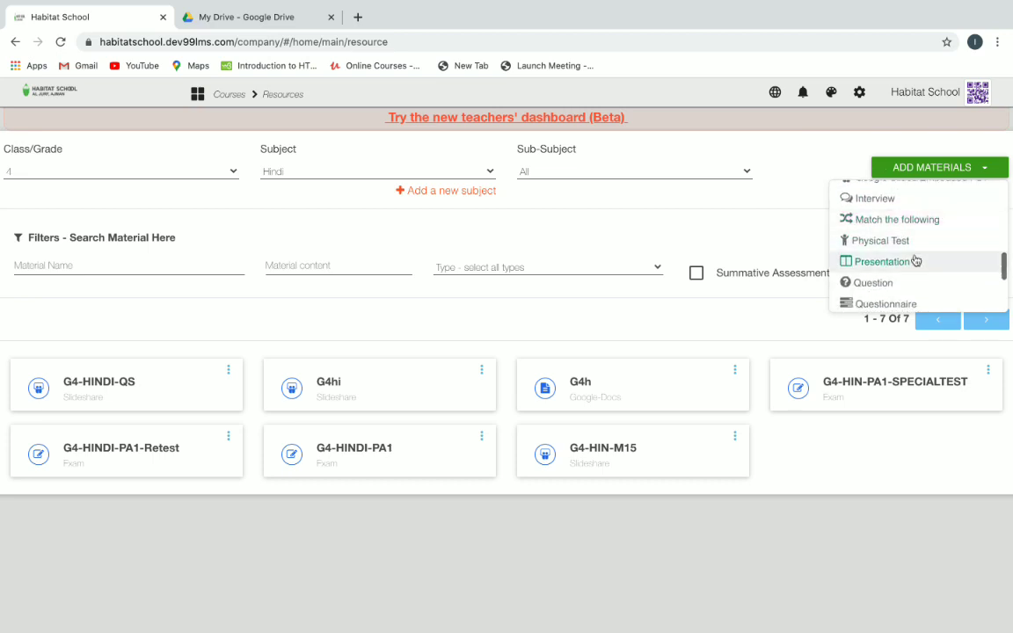
pyautogui.click(879, 282)
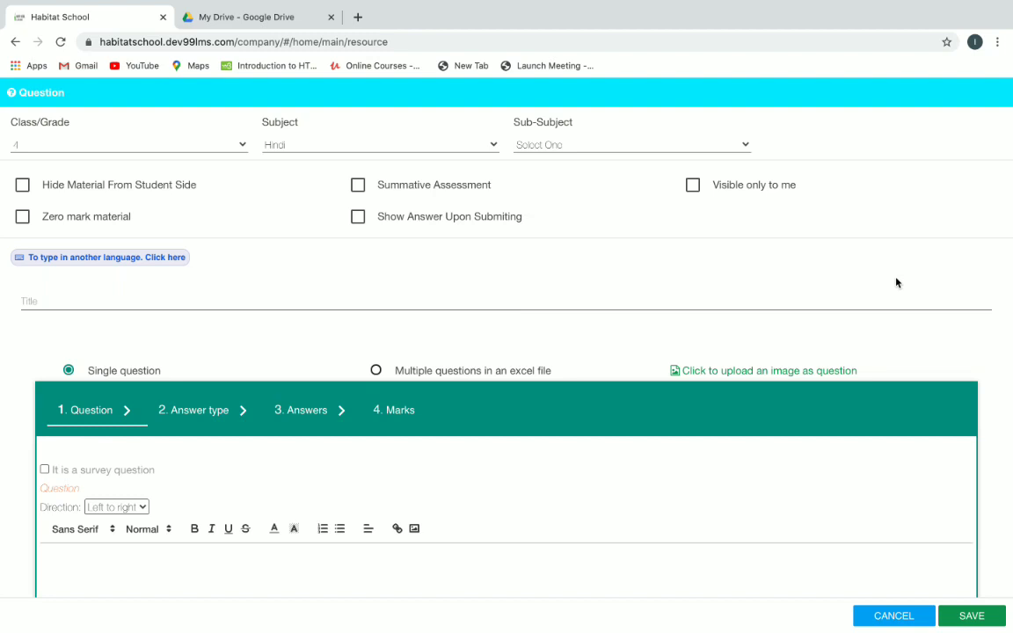
# Mark the material as a Summative Assessment, leaving Visible only to me off.
pyautogui.click(358, 189)
pyautogui.click(694, 188)
pyautogui.click(694, 188)
# Enter 'G4-HINDI-EXAM' as the material's title.
pyautogui.scroll(-1, 263, 281)
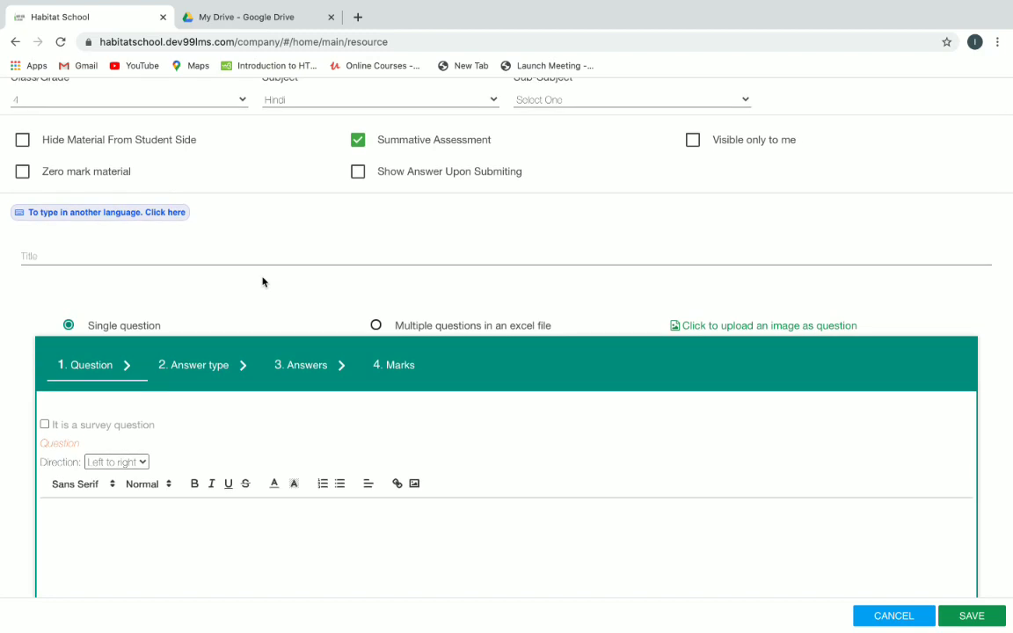
pyautogui.scroll(-1, 263, 281)
pyautogui.click(151, 233)
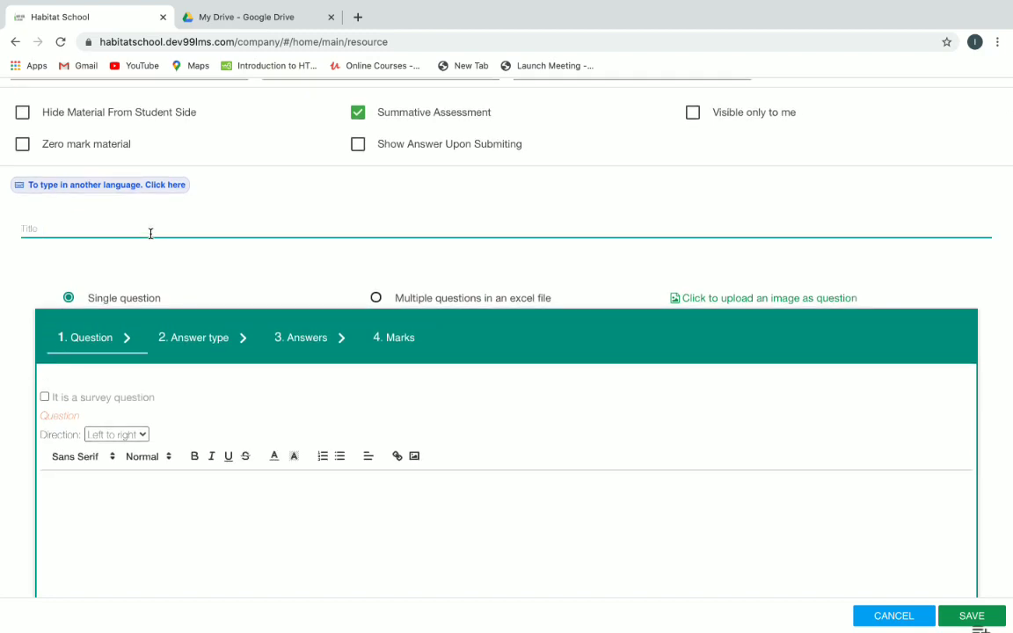
pyautogui.click(151, 233)
pyautogui.write('G4 HINDI-EXAM')
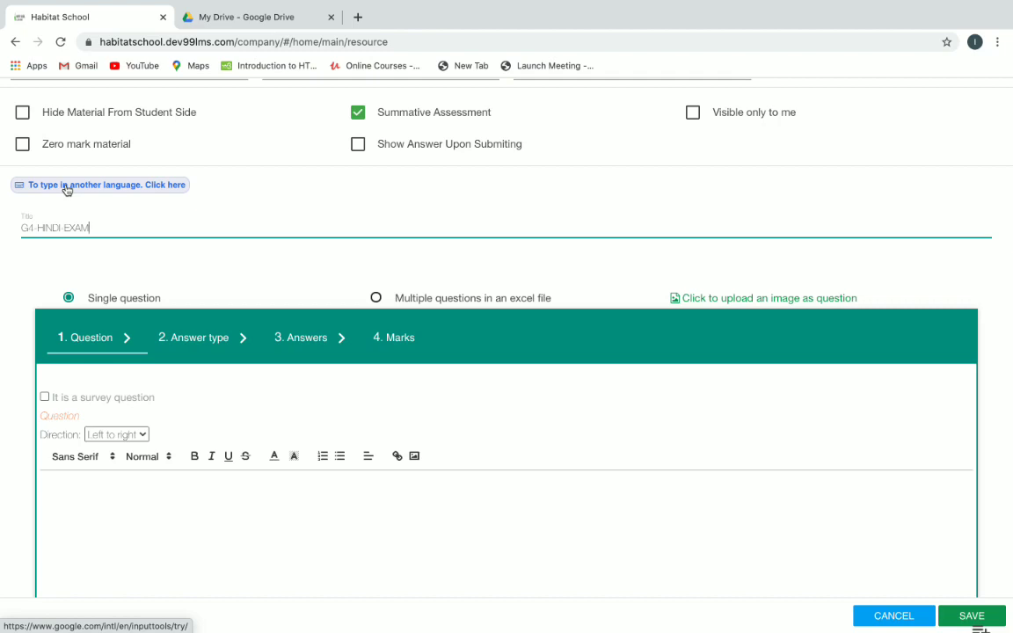
# Transliterate HINDI into हिन्दी with Google Input Tools, select it, and return to the form.
pyautogui.click(66, 187)
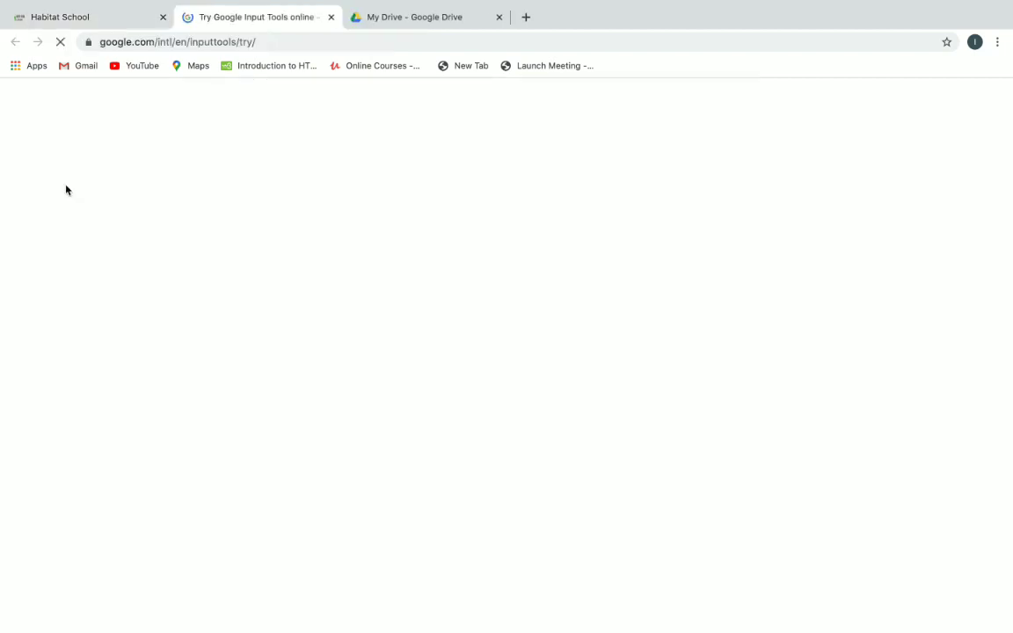
pyautogui.click(200, 267)
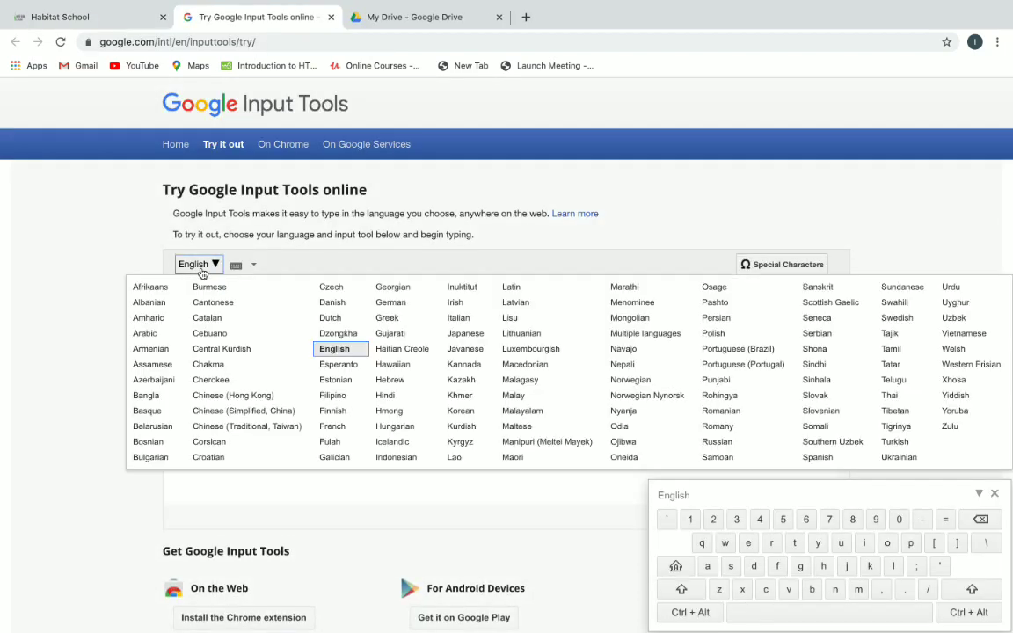
pyautogui.click(400, 400)
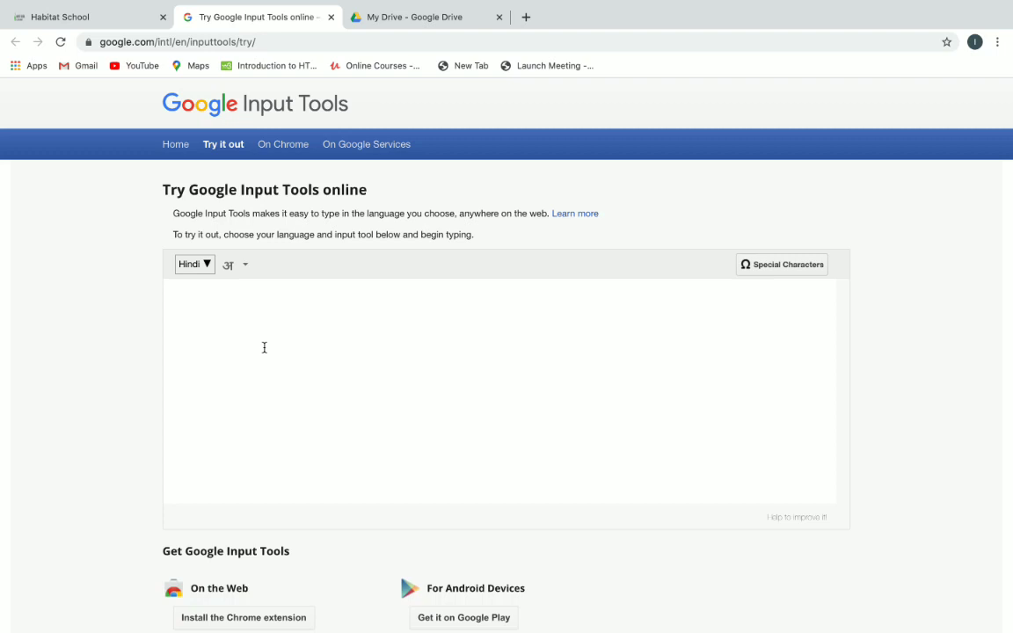
pyautogui.write('HIND')
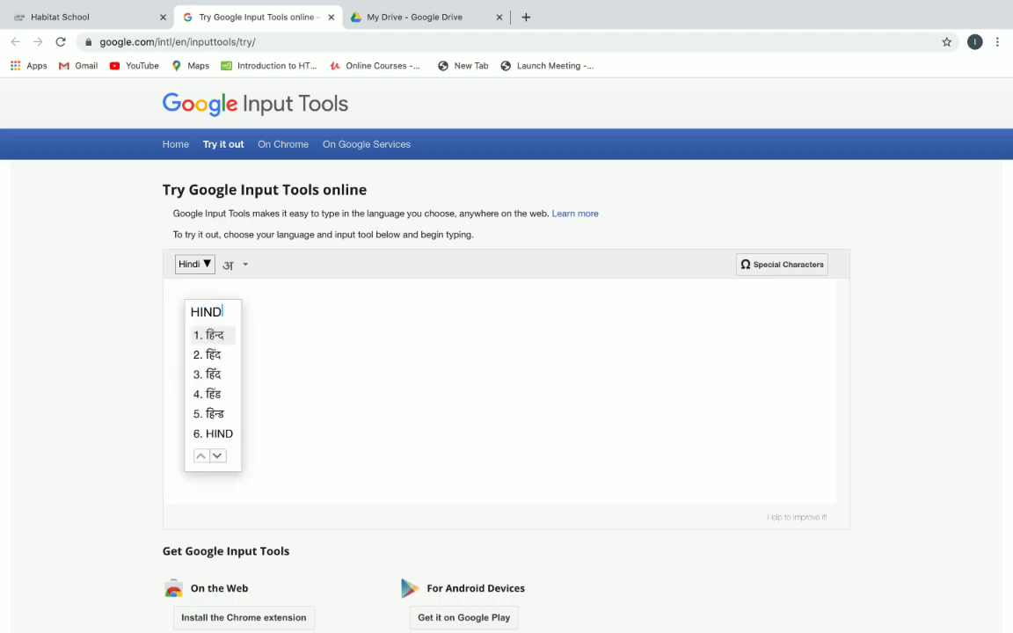
pyautogui.write('I')
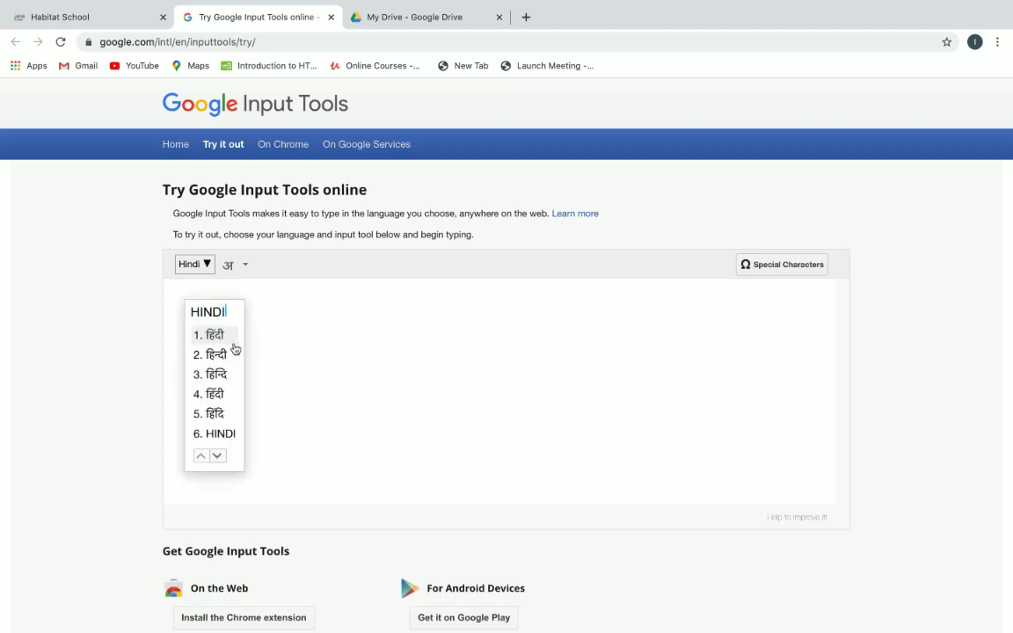
pyautogui.click(218, 355)
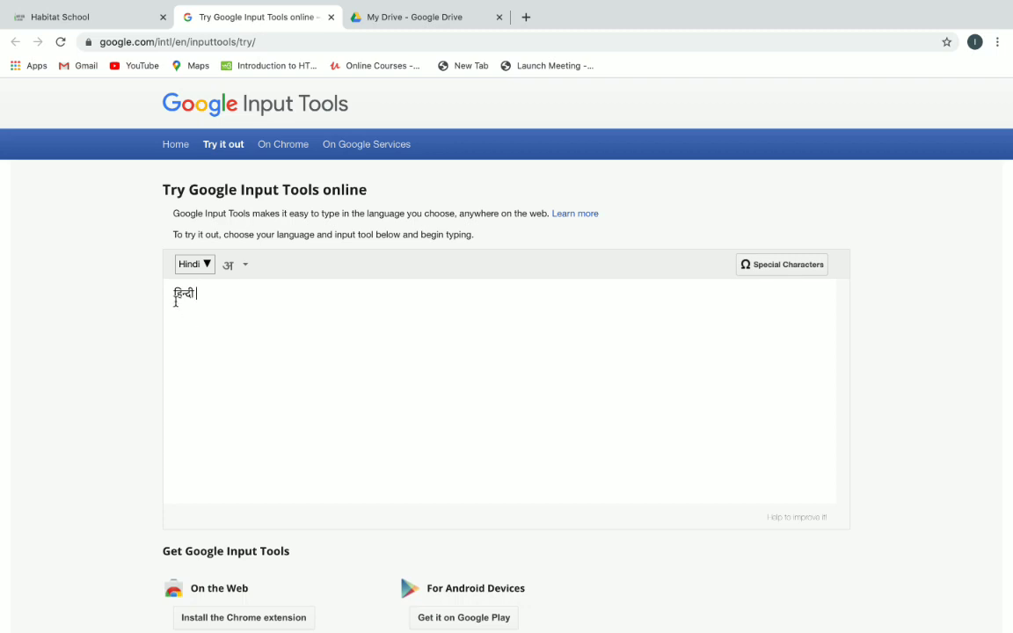
pyautogui.moveTo(176, 302); pyautogui.dragTo(195, 299)
pyautogui.hotkey('ctrl', 'c')
pyautogui.click(114, 19)
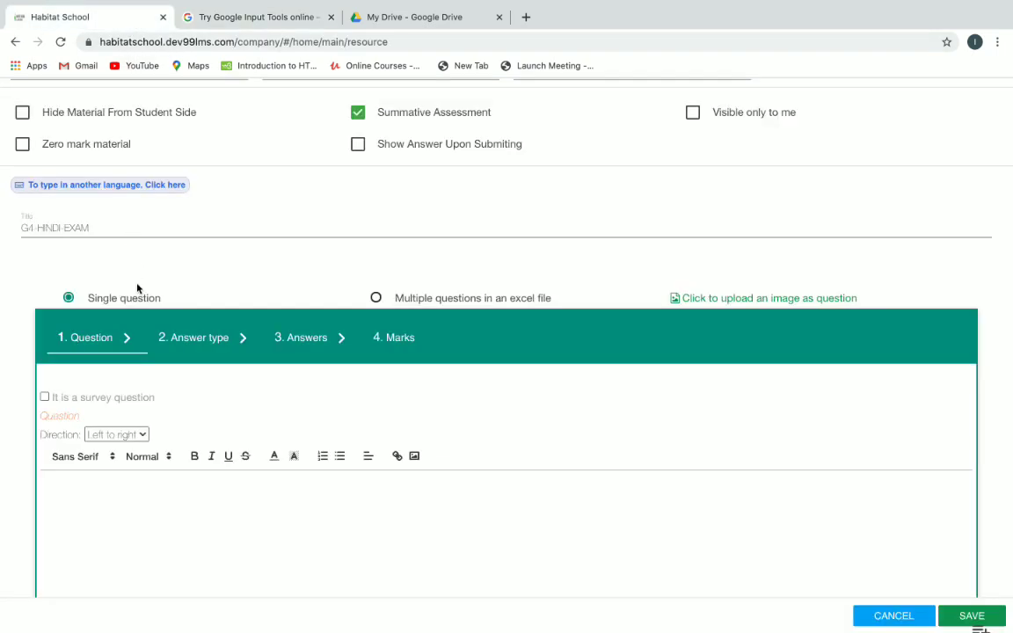
# Paste हिन्दी into the title, then delete it so the title stays G4-HINDI-EXAM.
pyautogui.click(97, 228)
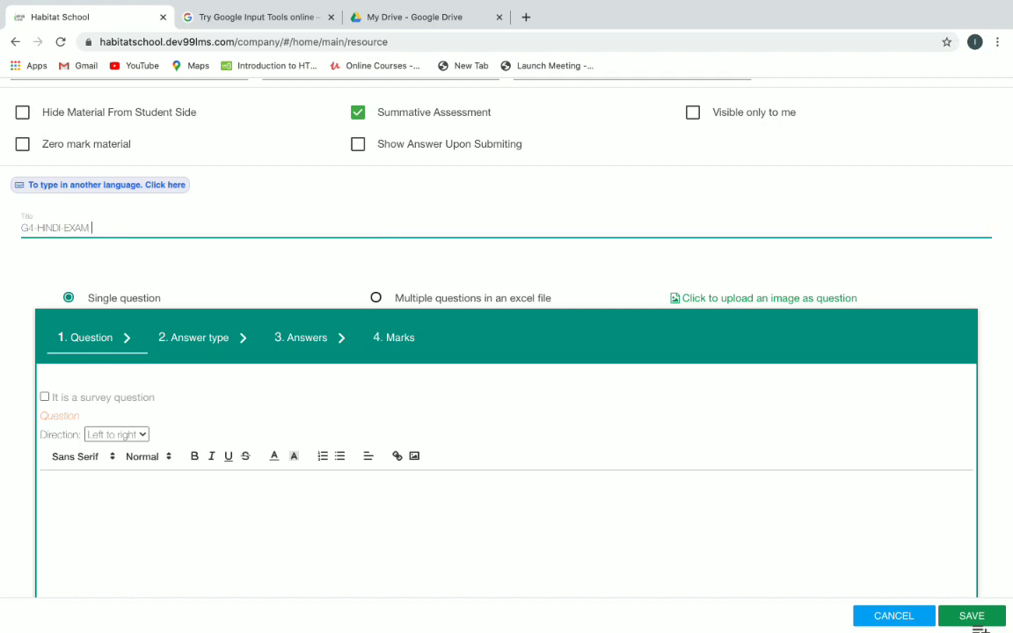
pyautogui.hotkey('ctrl', 'v')
pyautogui.moveTo(90, 227); pyautogui.dragTo(122, 226)
pyautogui.press('BackSpace')
# Switch to the My Drive - Google Drive browser tab.
pyautogui.scroll(-1, 216, 282)
pyautogui.scroll(-1, 218, 282)
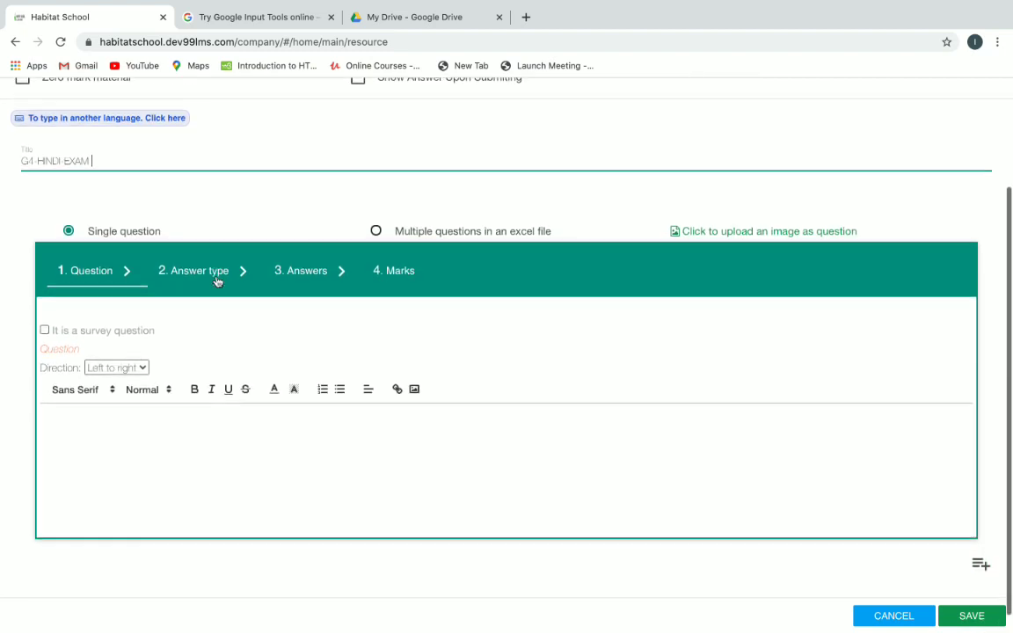
pyautogui.click(407, 17)
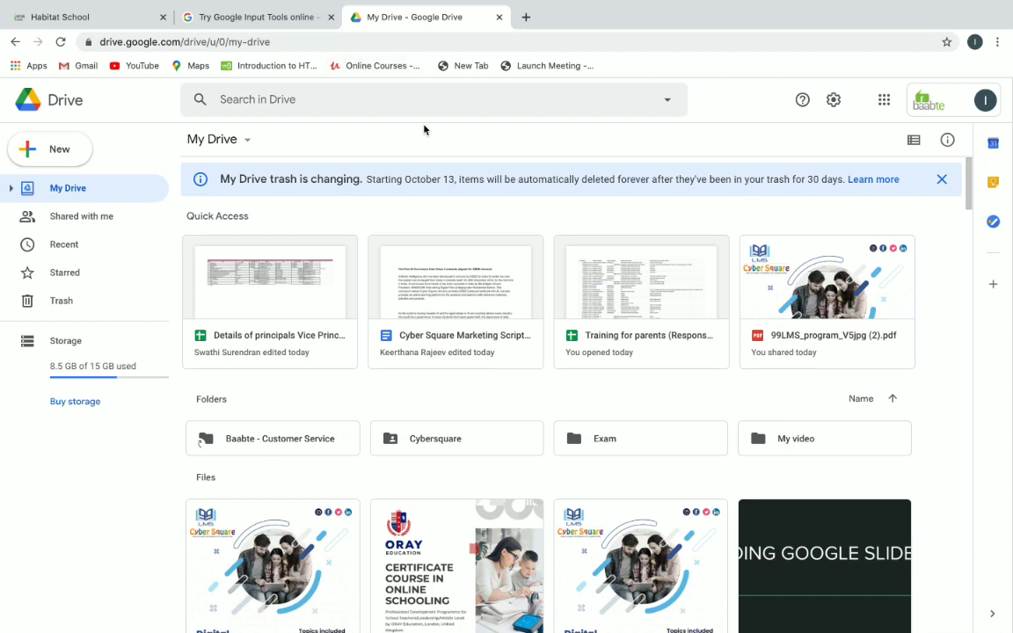
# Open Google Drive in a new browser tab via the Google apps menu.
pyautogui.click(526, 17)
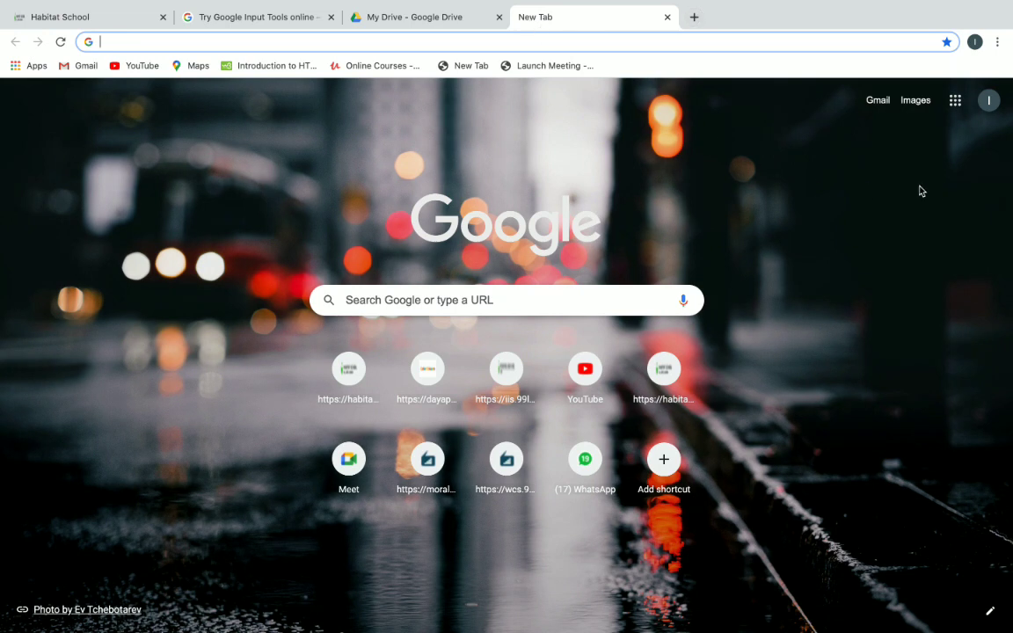
pyautogui.click(959, 107)
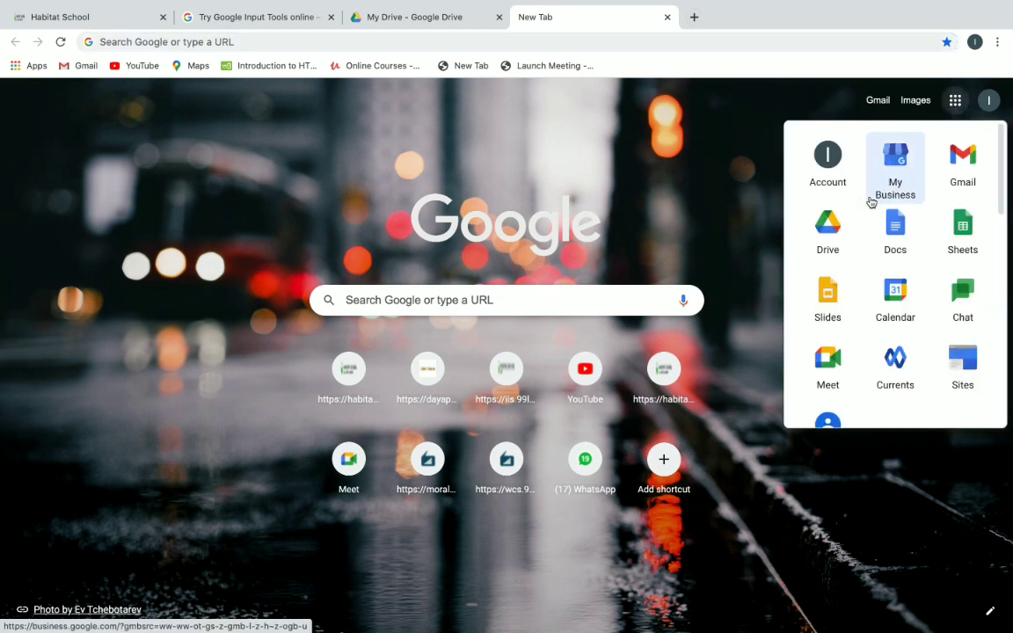
pyautogui.click(837, 244)
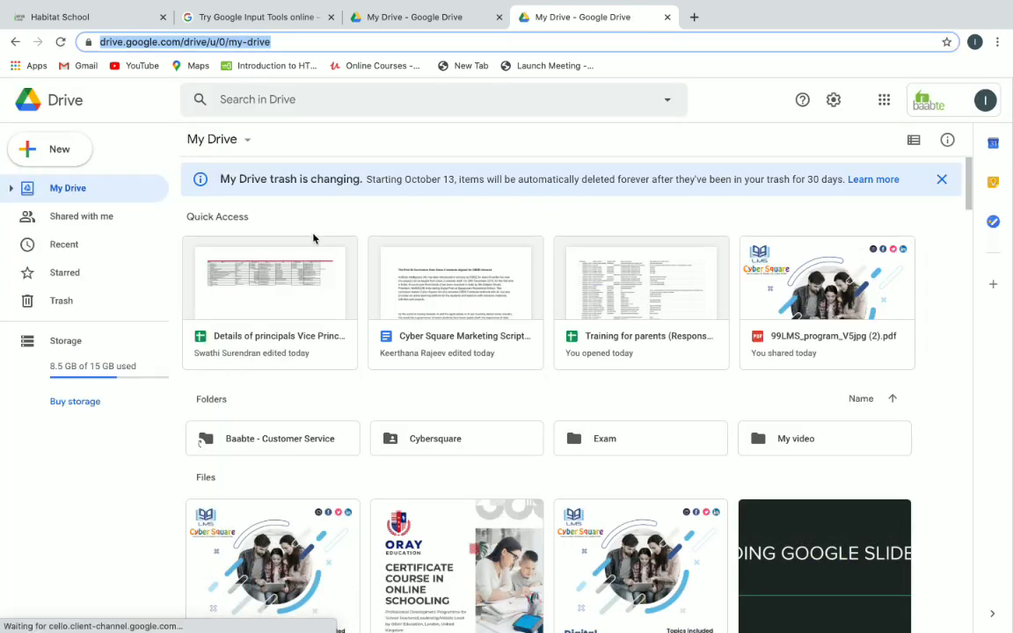
# Upload Hindi.pdf from the Downloads folder into My Drive.
pyautogui.click(40, 157)
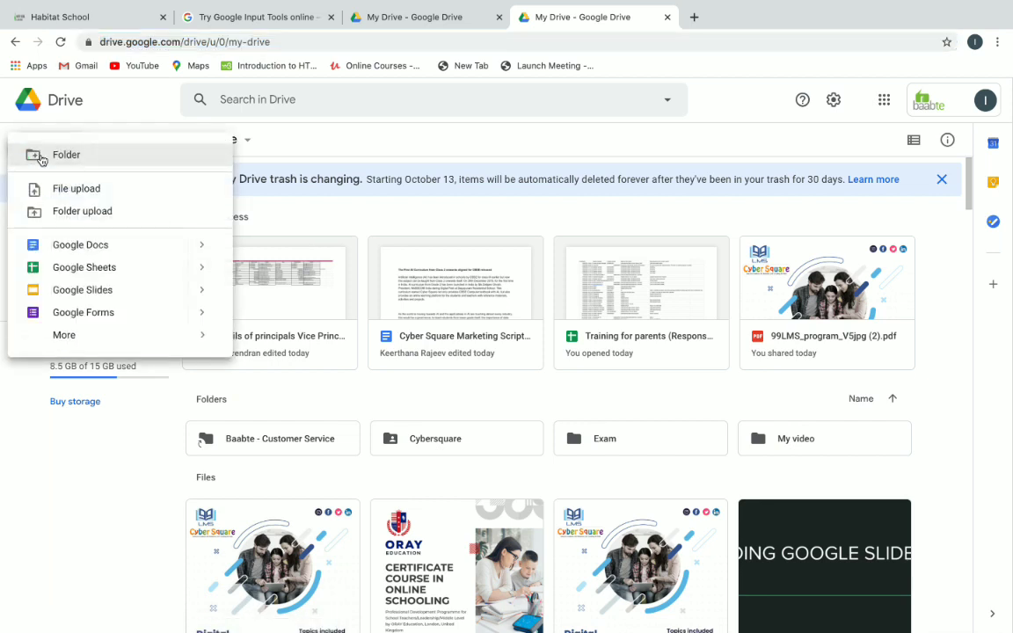
pyautogui.click(70, 192)
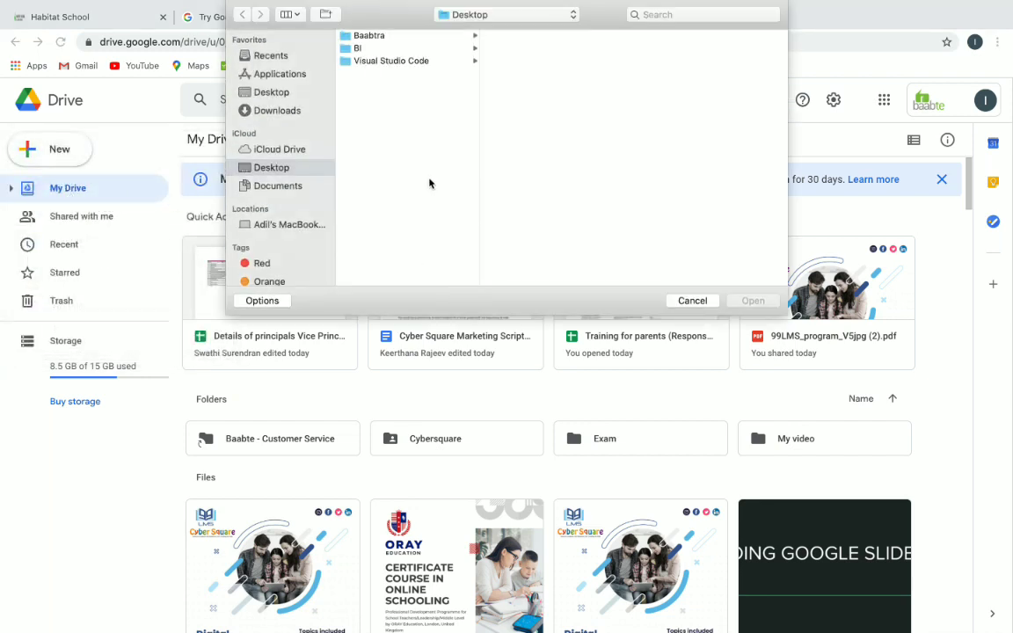
pyautogui.click(284, 113)
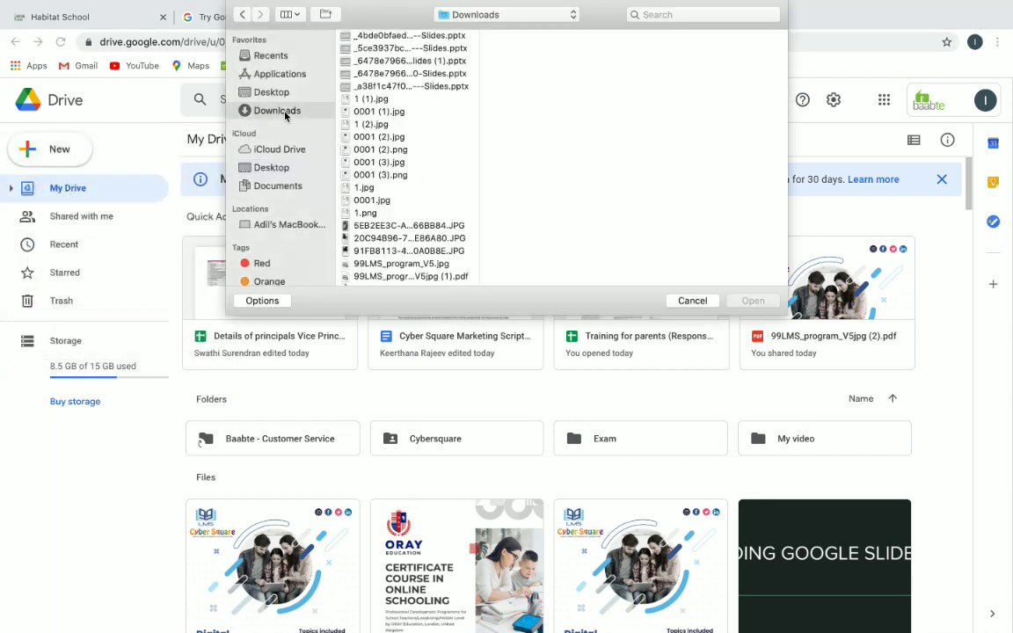
pyautogui.scroll(-10, 442, 151)
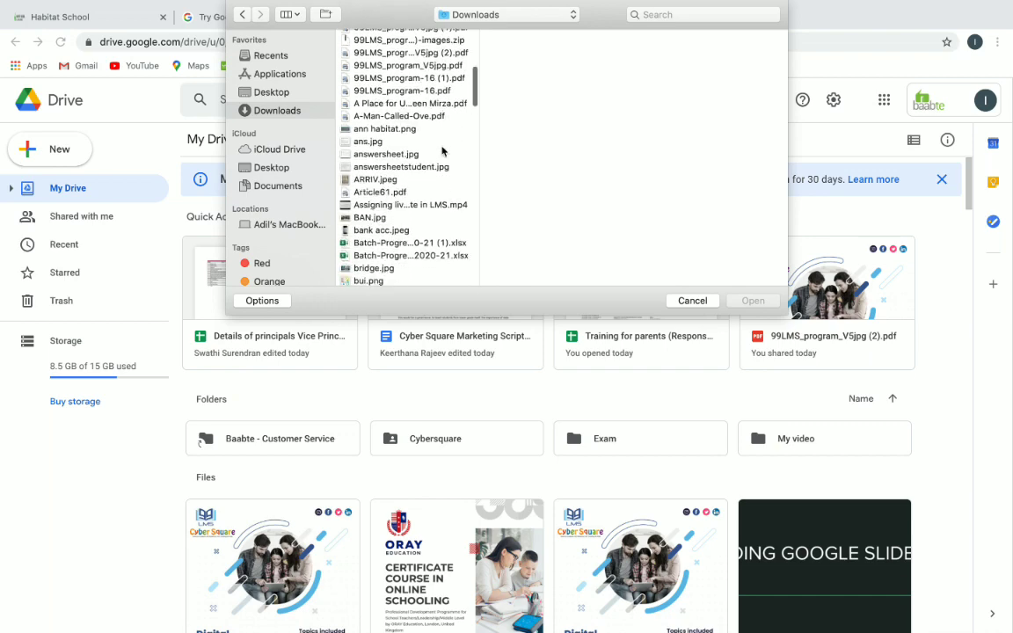
pyautogui.scroll(-4, 442, 152)
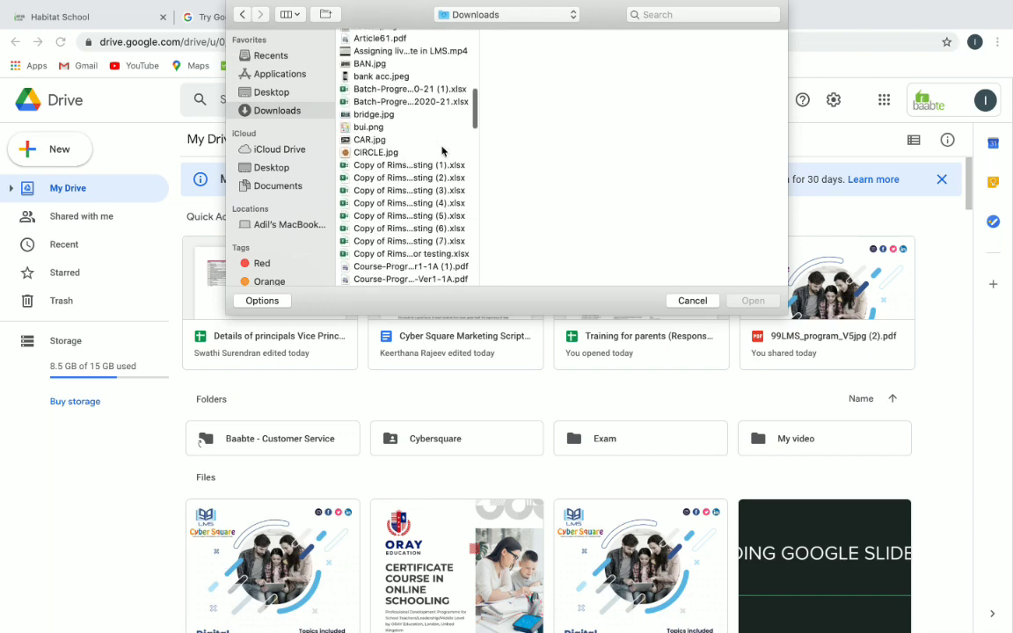
pyautogui.scroll(-7, 442, 151)
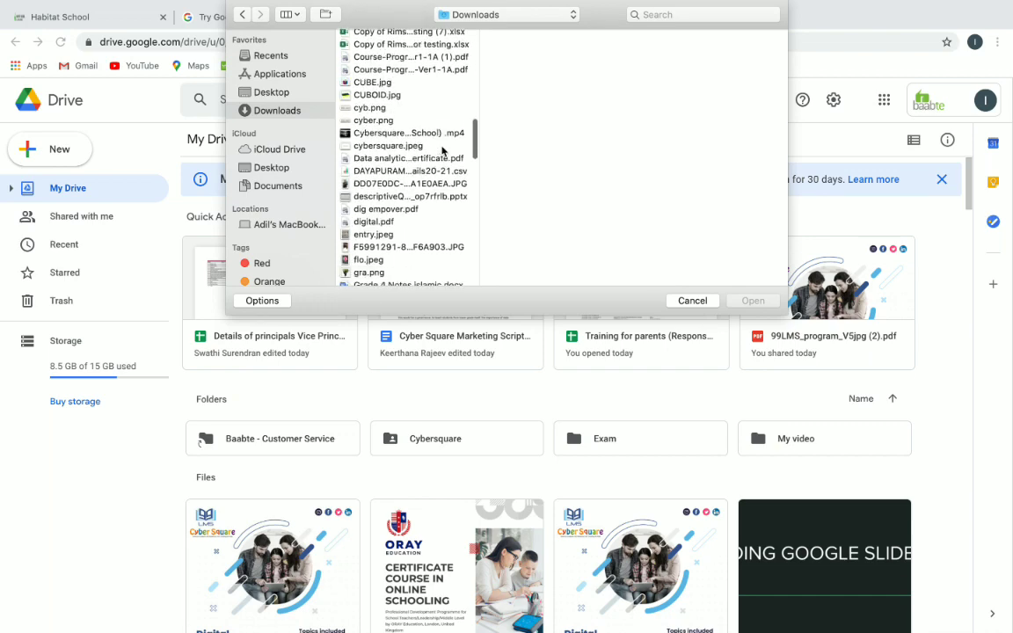
pyautogui.scroll(-4, 441, 152)
pyautogui.click(364, 165)
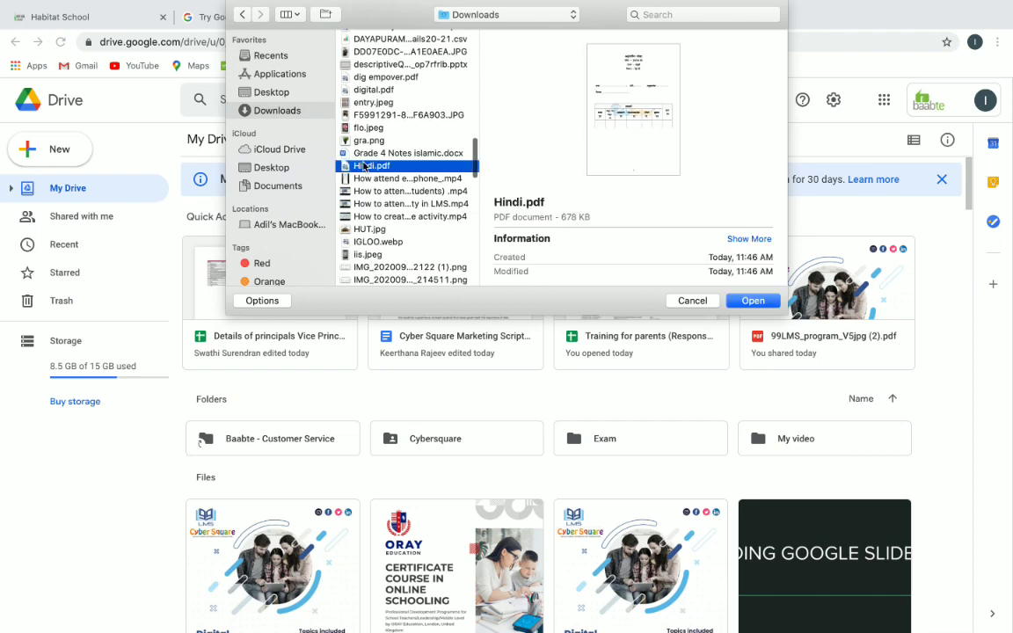
pyautogui.click(748, 301)
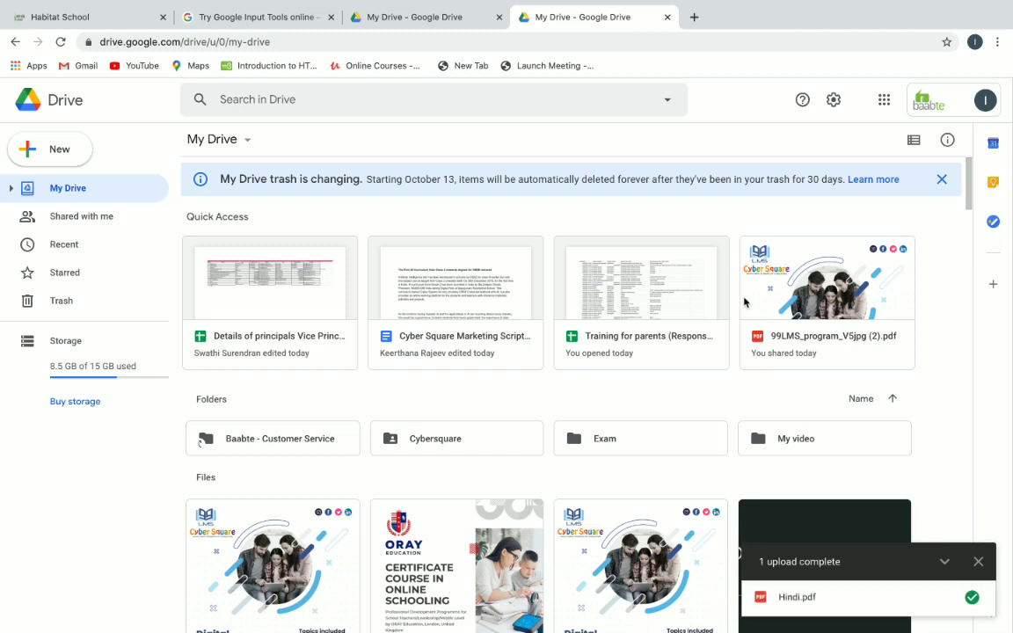
# Preview Hindi.pdf and open it in a new window from More actions.
pyautogui.scroll(-4, 937, 403)
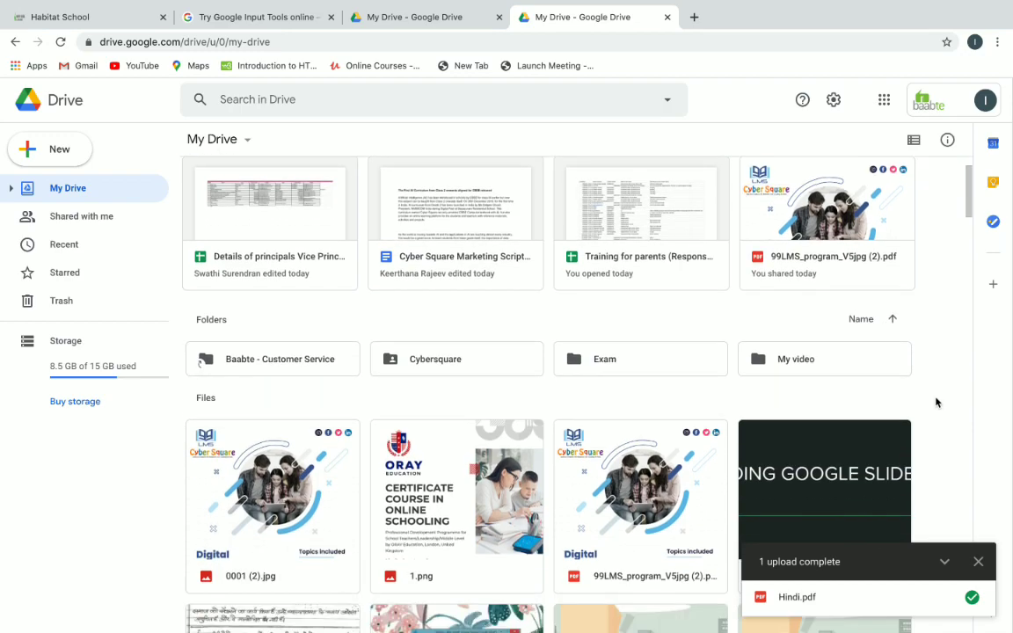
pyautogui.scroll(-2, 936, 403)
pyautogui.scroll(-7, 936, 402)
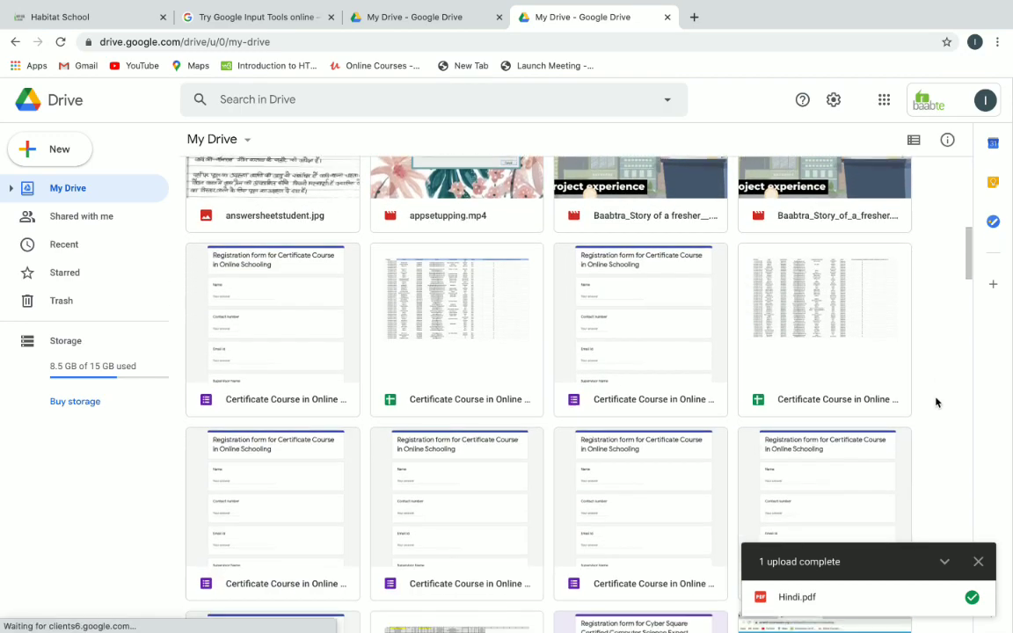
pyautogui.scroll(-3, 936, 402)
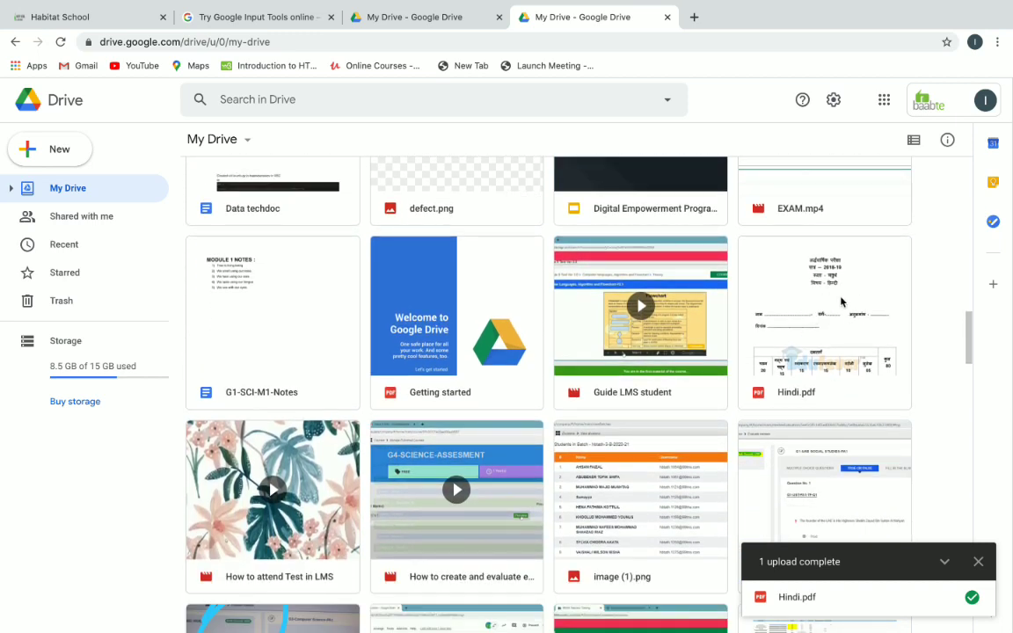
pyautogui.doubleClick(842, 301)
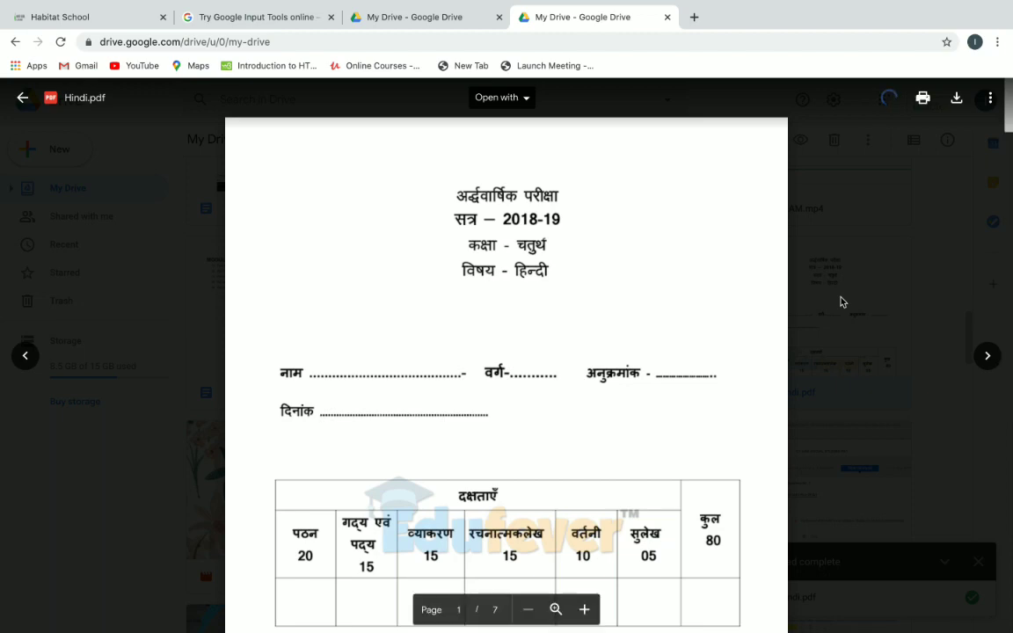
pyautogui.scroll(-1, 651, 299)
pyautogui.scroll(-10, 651, 299)
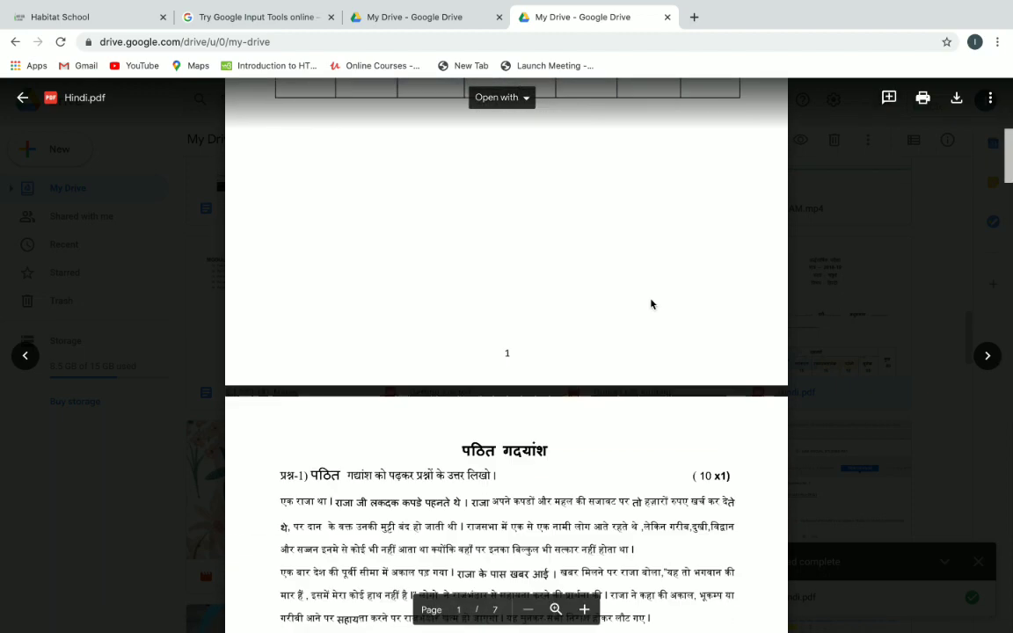
pyautogui.click(991, 99)
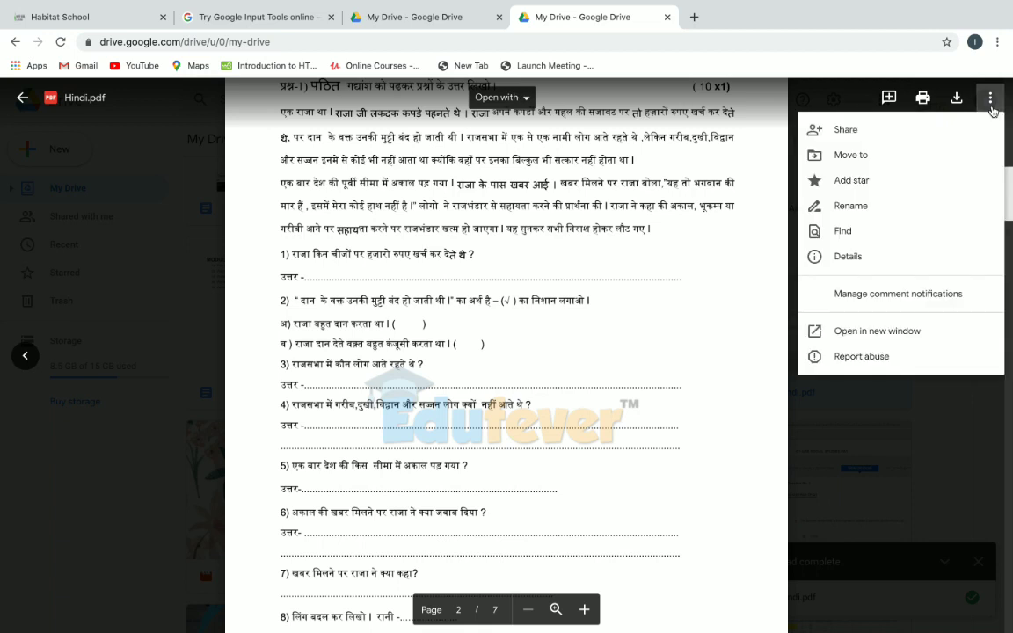
pyautogui.click(889, 332)
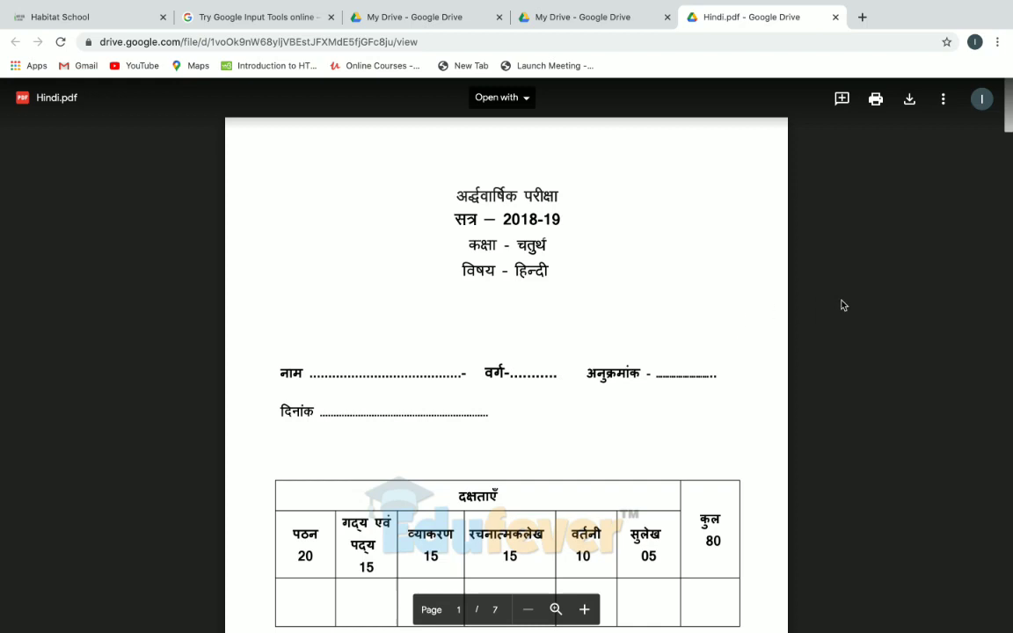
# Share Hindi.pdf as Viewer with Anyone with the link and copy the link.
pyautogui.click(943, 98)
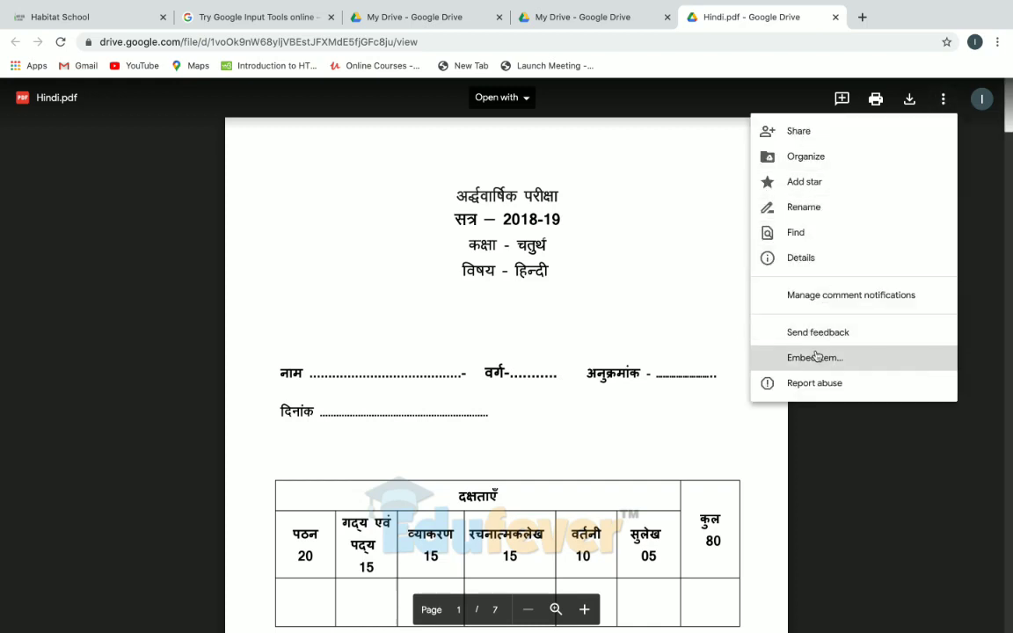
pyautogui.click(800, 131)
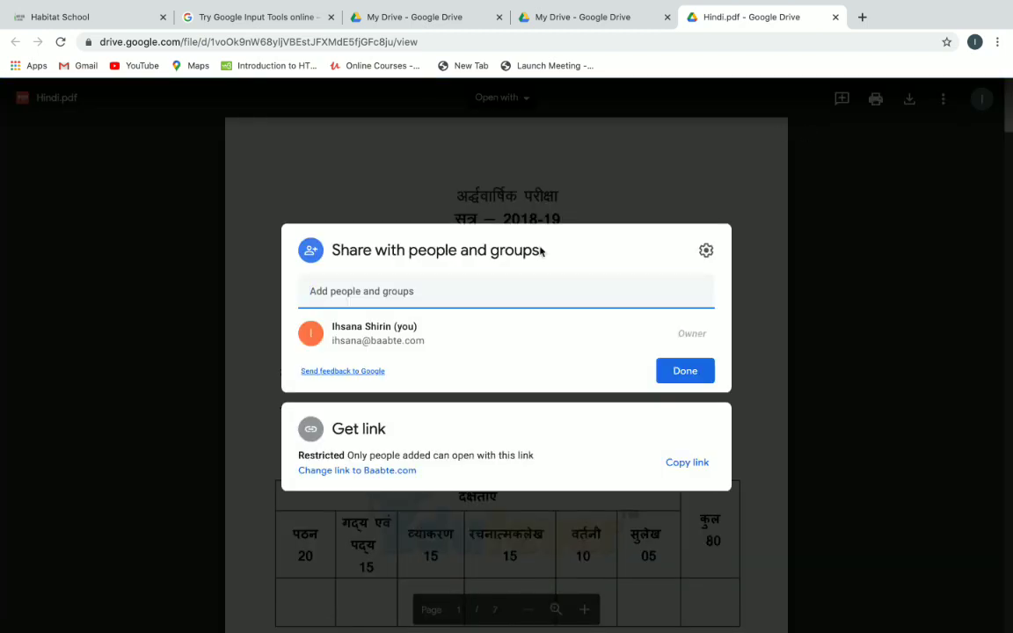
pyautogui.click(321, 456)
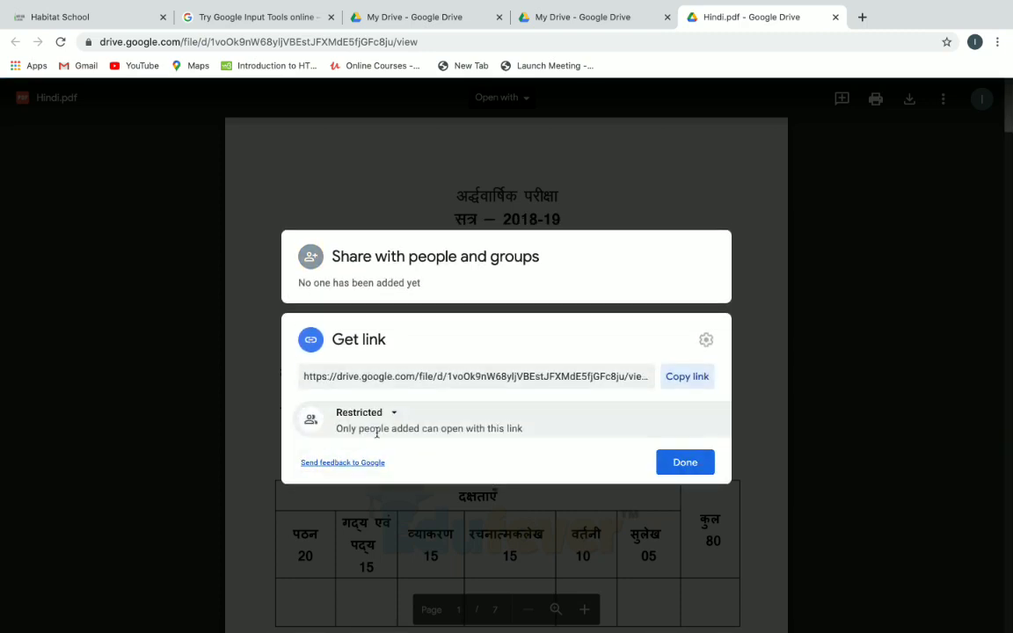
pyautogui.click(395, 413)
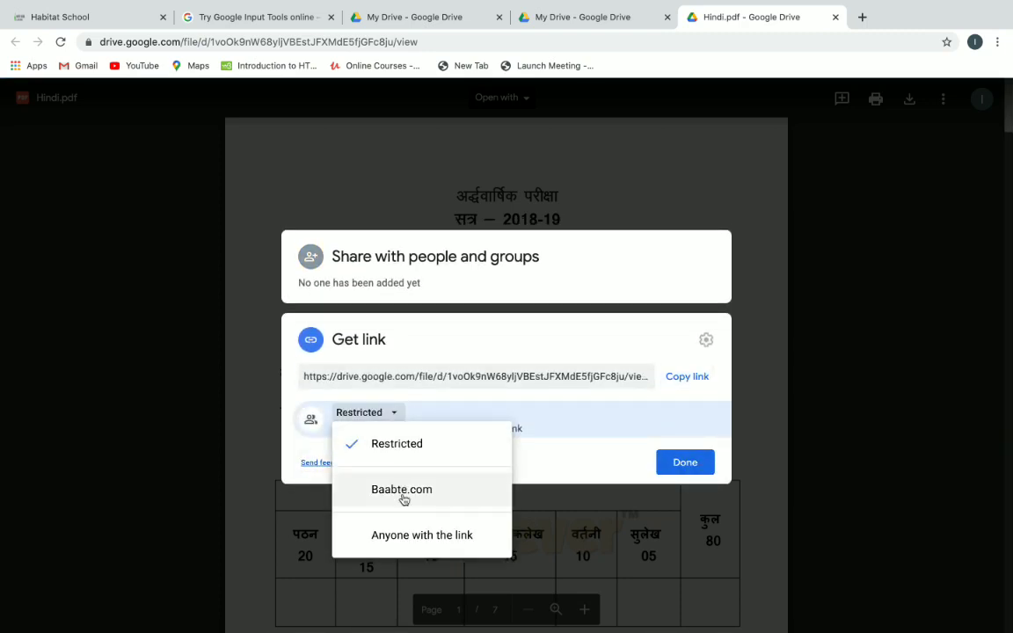
pyautogui.click(420, 536)
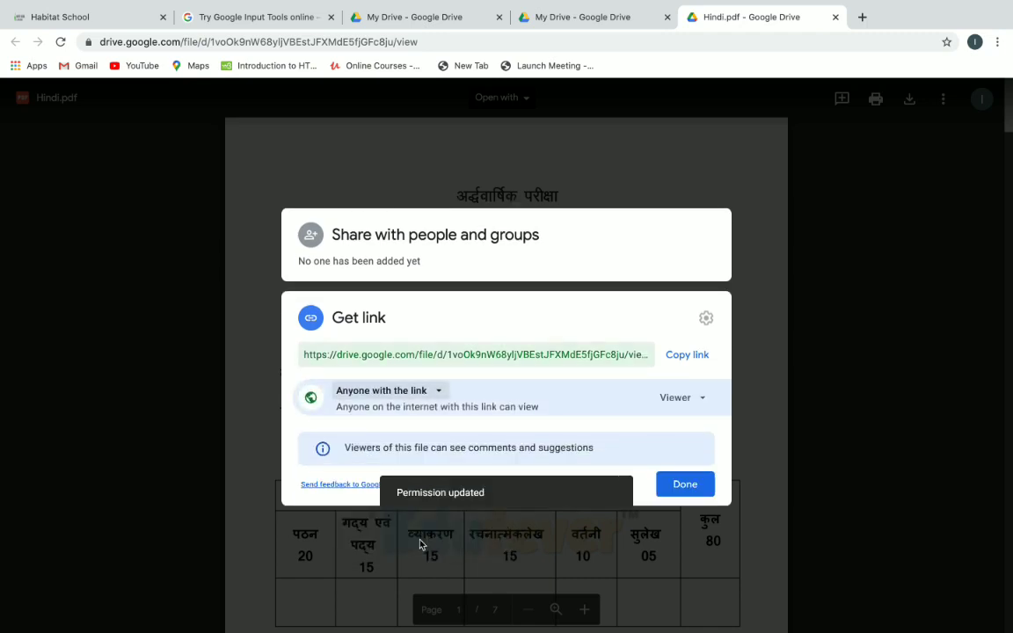
pyautogui.click(687, 354)
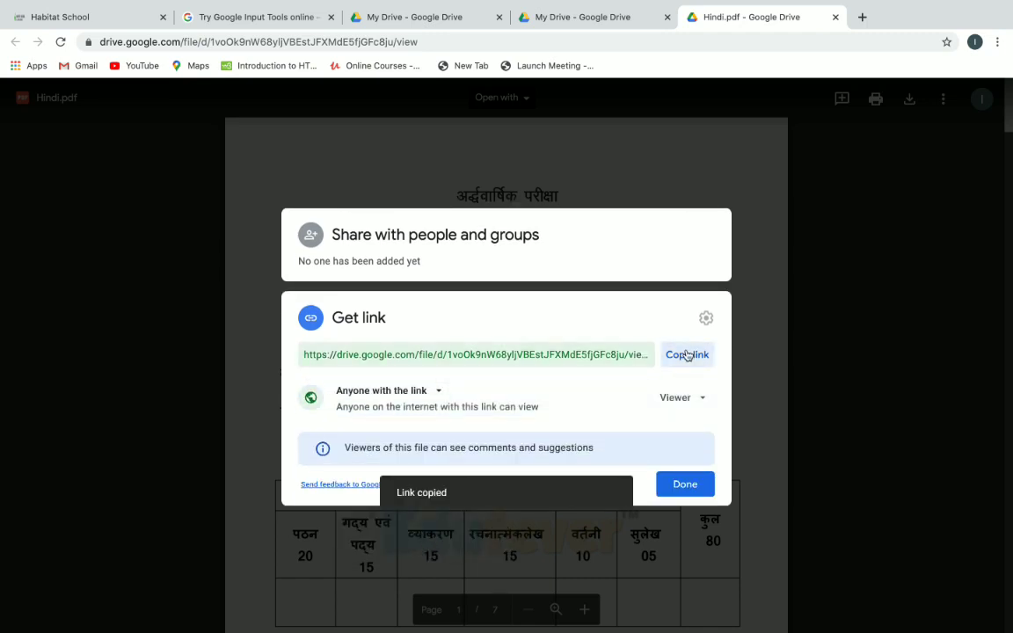
pyautogui.click(685, 483)
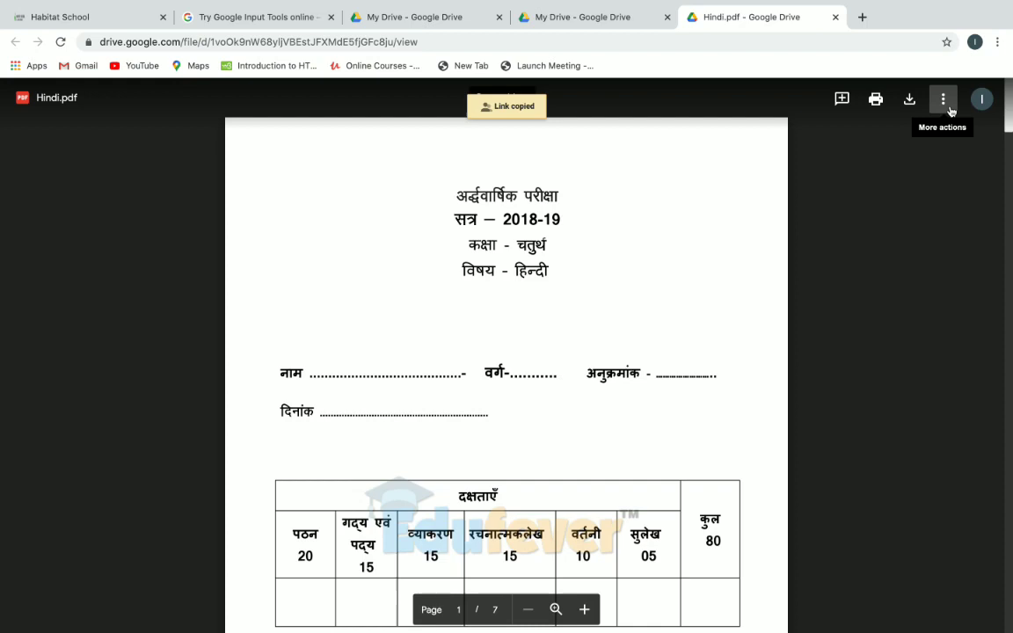
# Paste the Hindi.pdf share link into the G4-HINDI-EXAM question body.
pyautogui.click(119, 22)
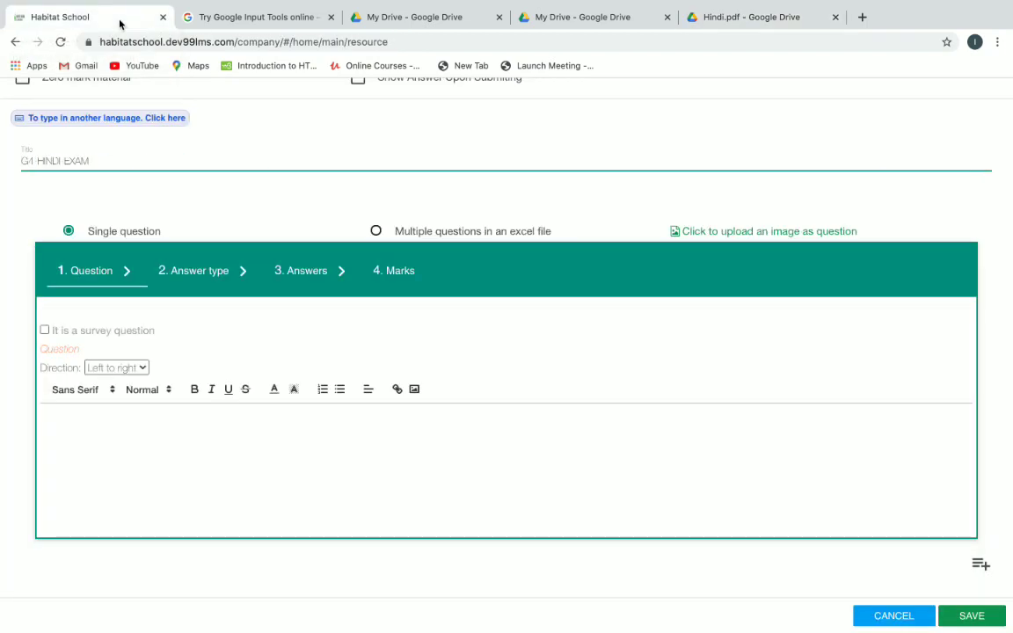
pyautogui.click(129, 437)
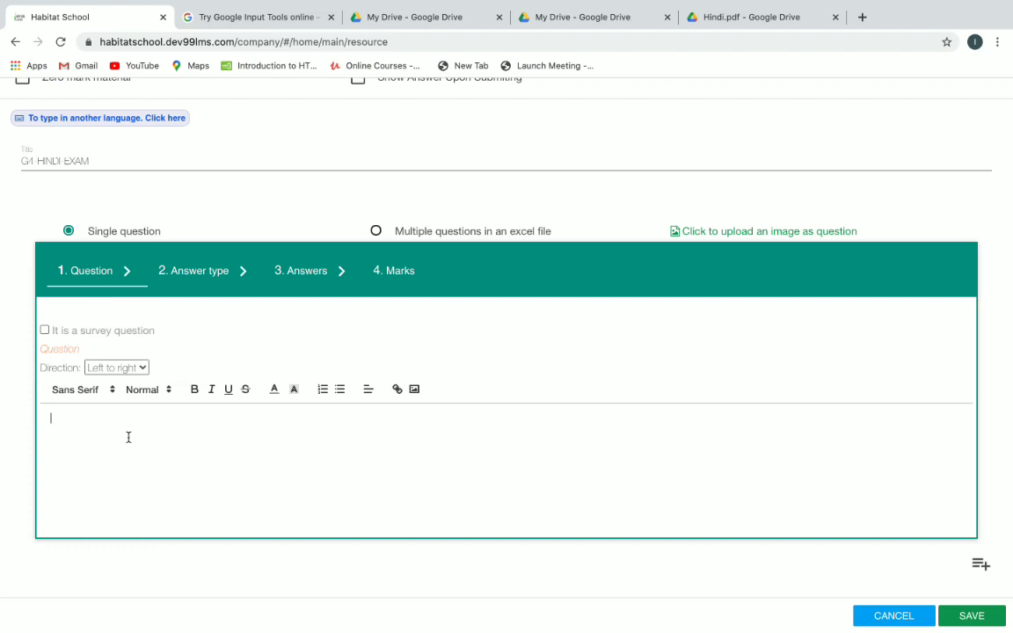
pyautogui.hotkey('ctrl', 'v')
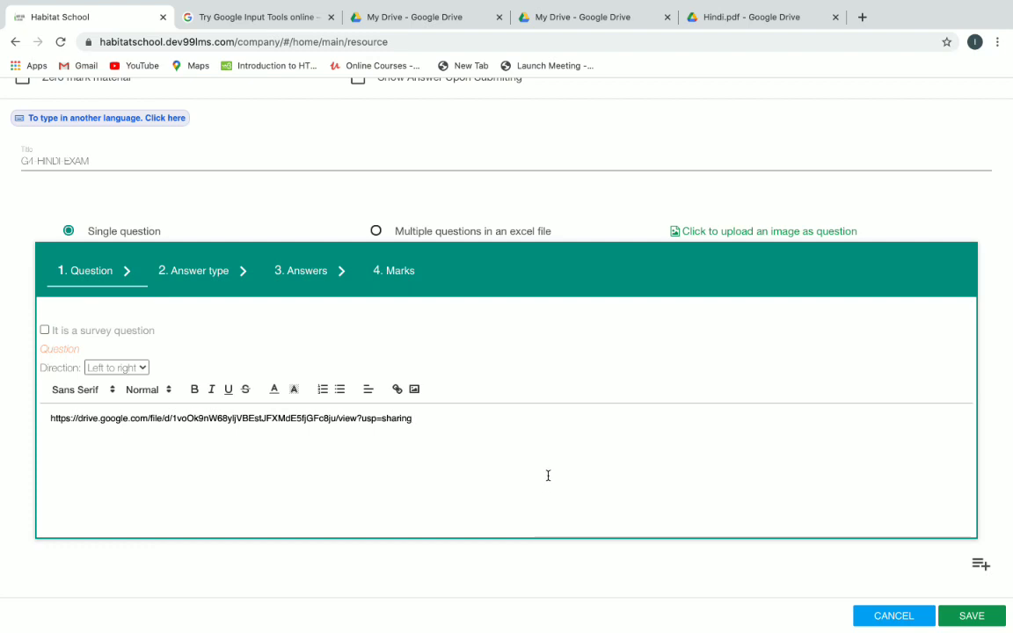
# Set Total Marks to 50, check the Descriptive answer type, and save the question.
pyautogui.click(397, 274)
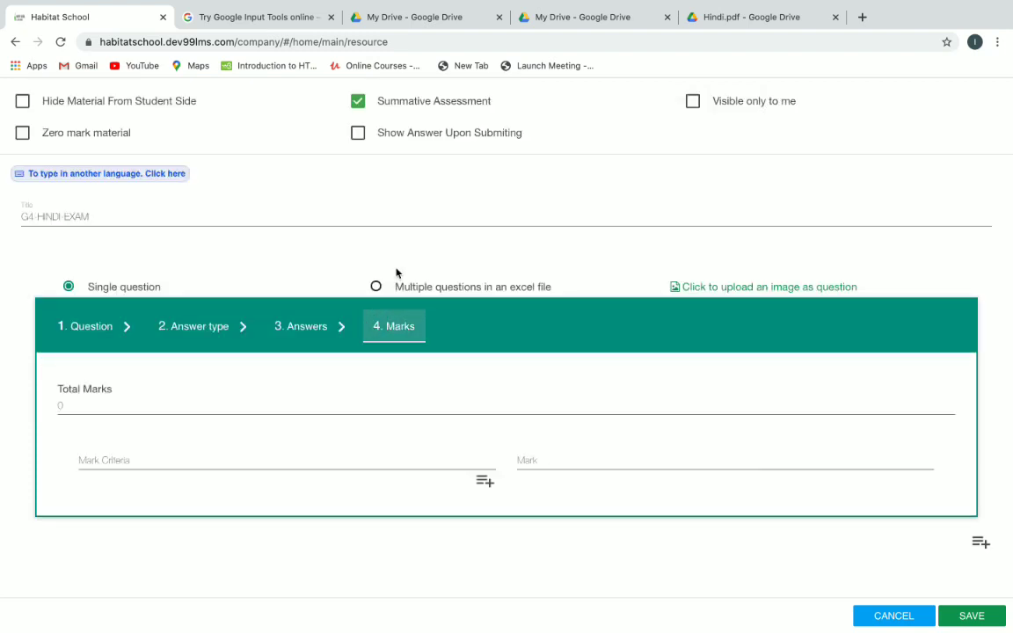
pyautogui.click(158, 406)
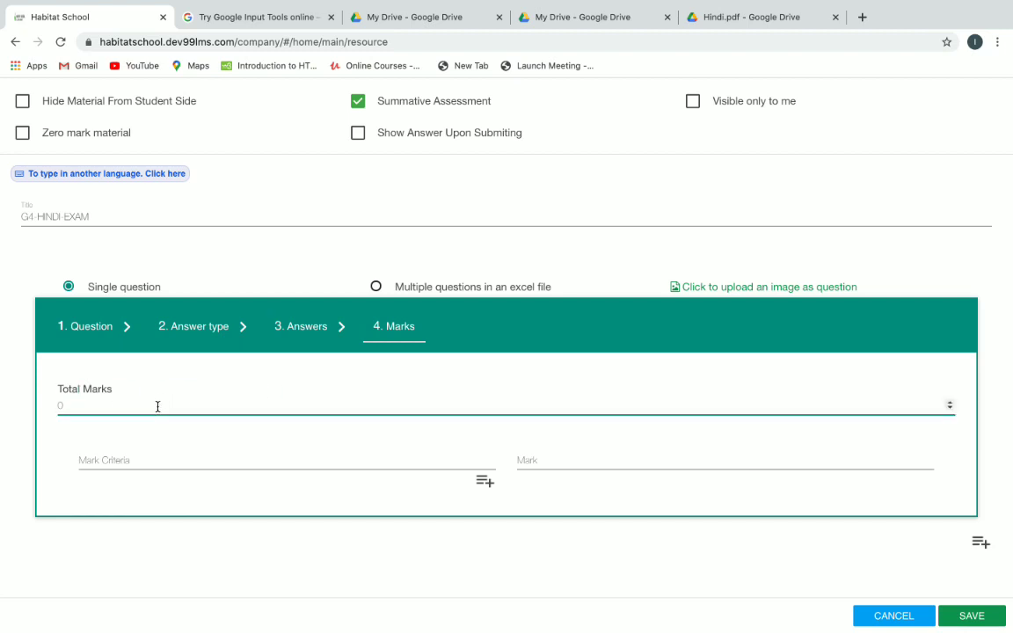
pyautogui.press('BackSpace')
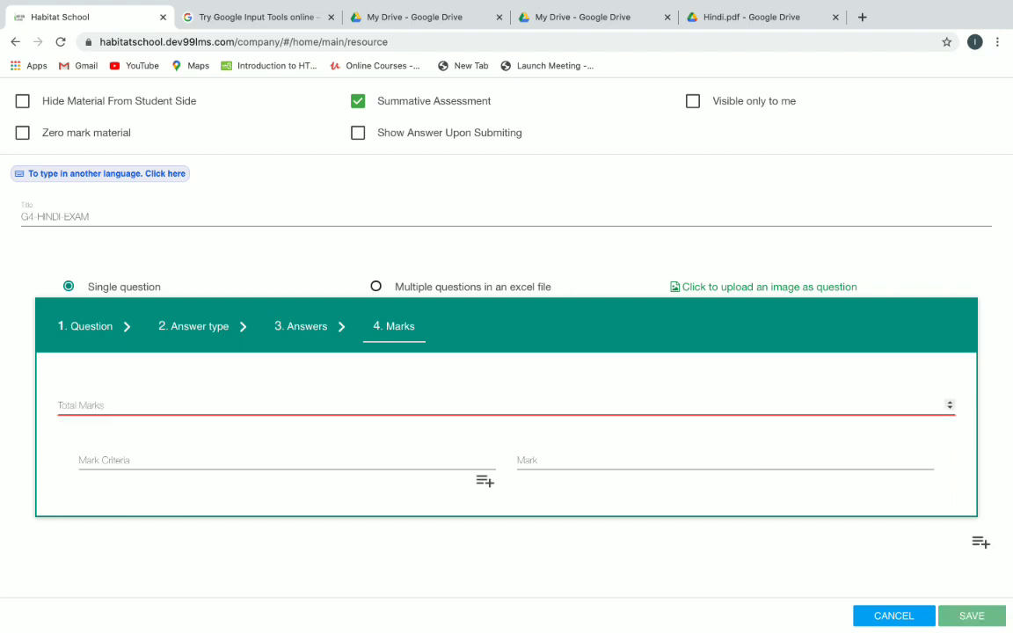
pyautogui.write('50')
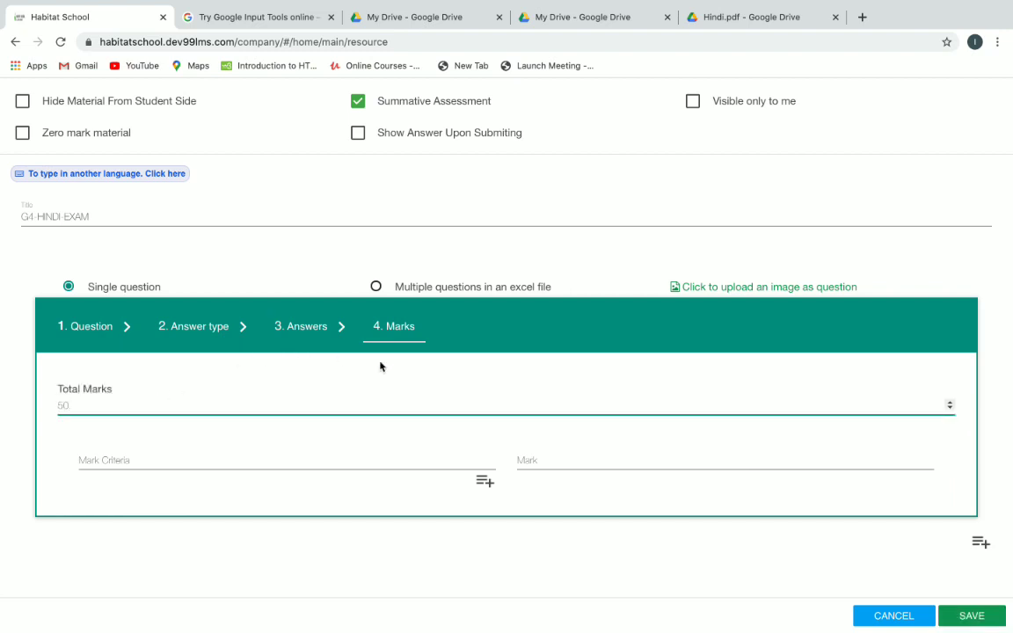
pyautogui.click(222, 338)
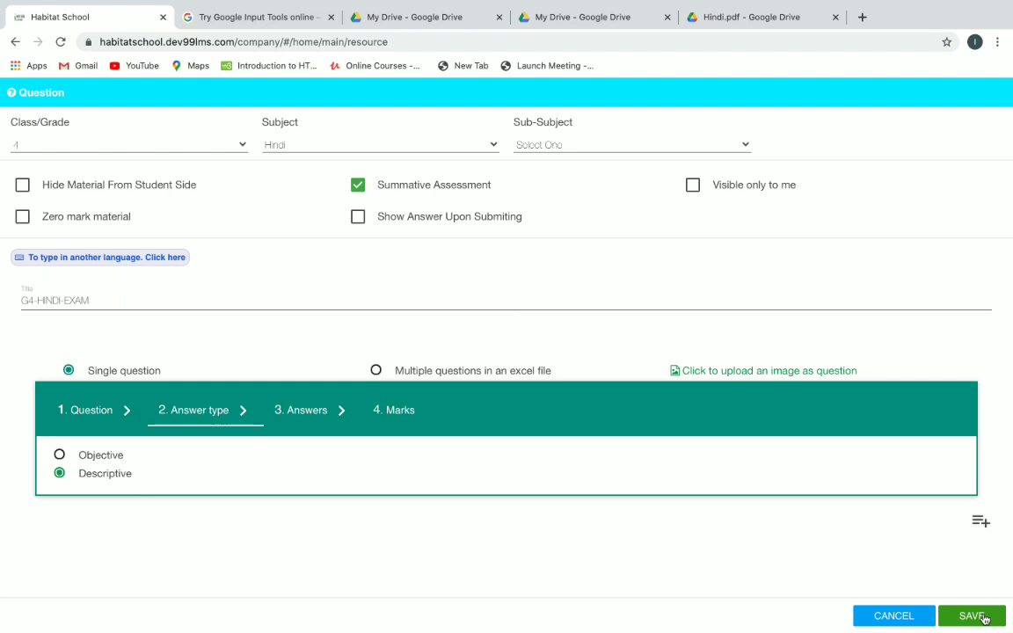
pyautogui.click(985, 618)
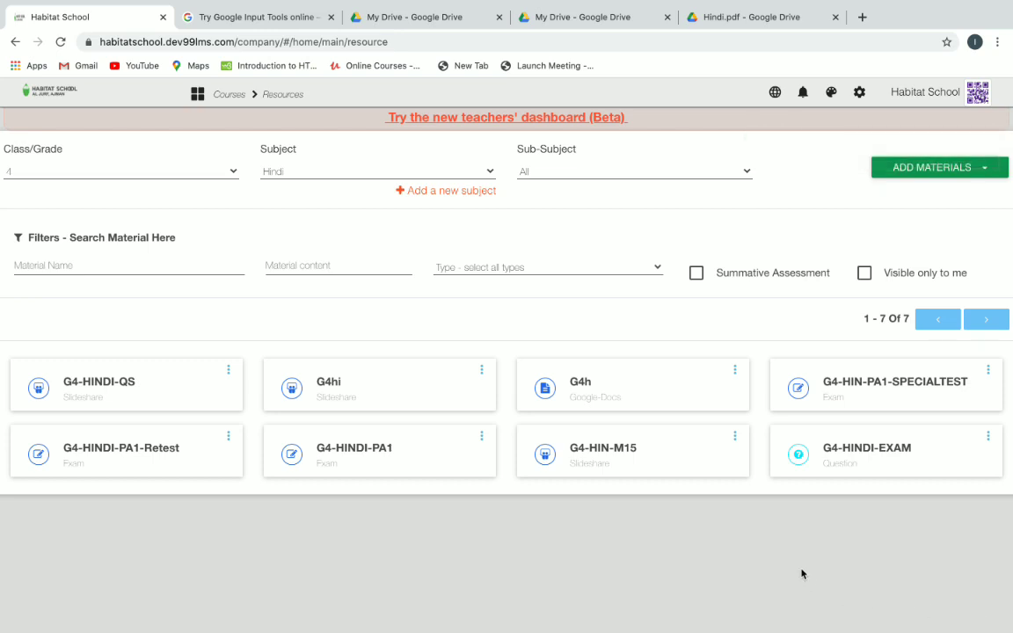
# Cancel a mistakenly opened Question form and start a new Exam material instead.
pyautogui.click(986, 169)
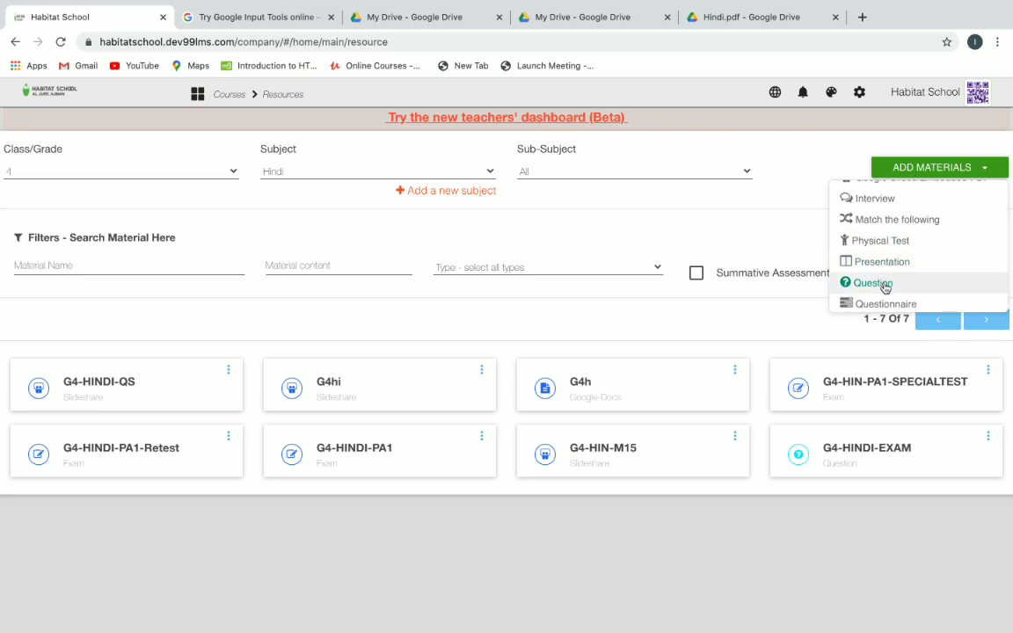
pyautogui.click(884, 283)
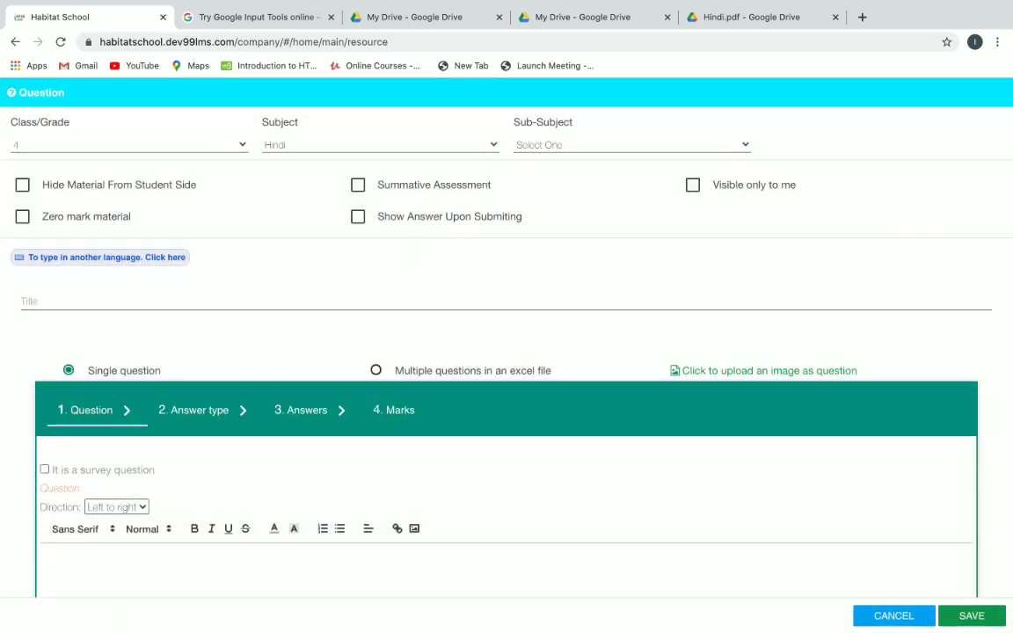
pyautogui.click(899, 615)
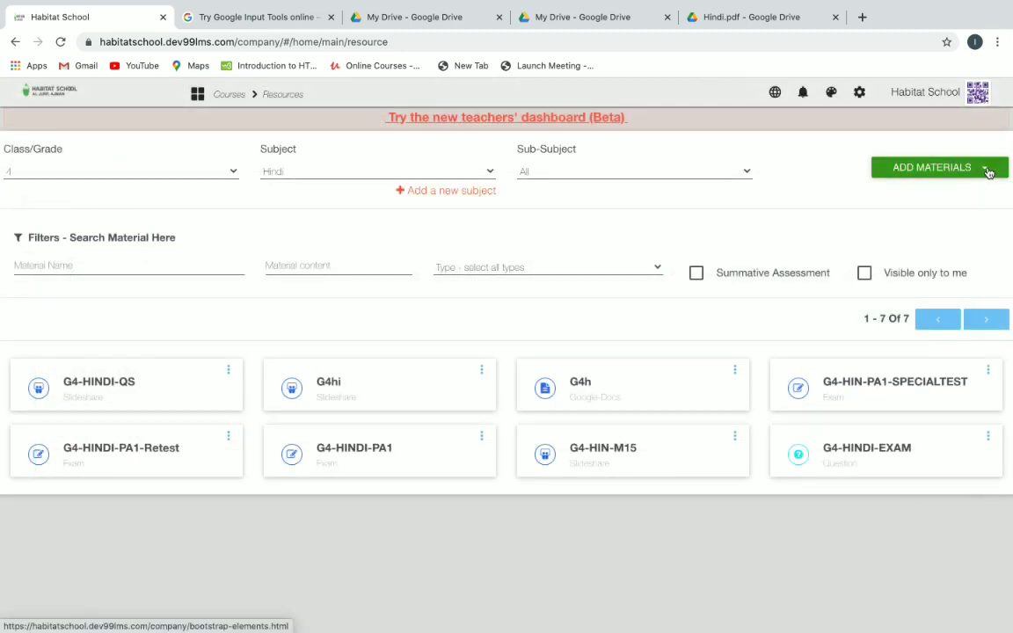
pyautogui.click(989, 171)
pyautogui.scroll(4, 934, 213)
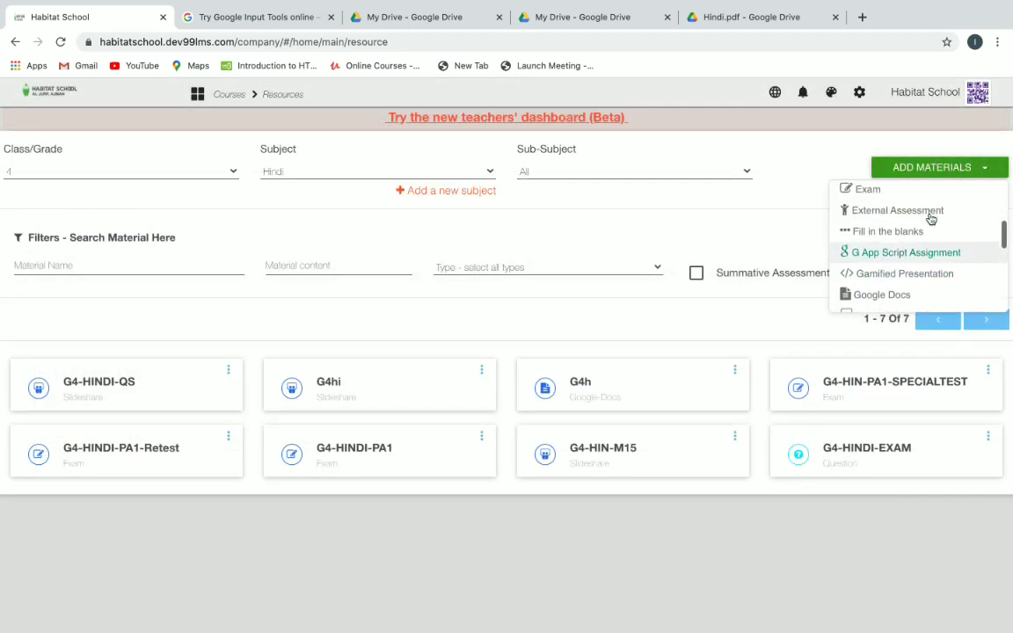
pyautogui.scroll(2, 931, 218)
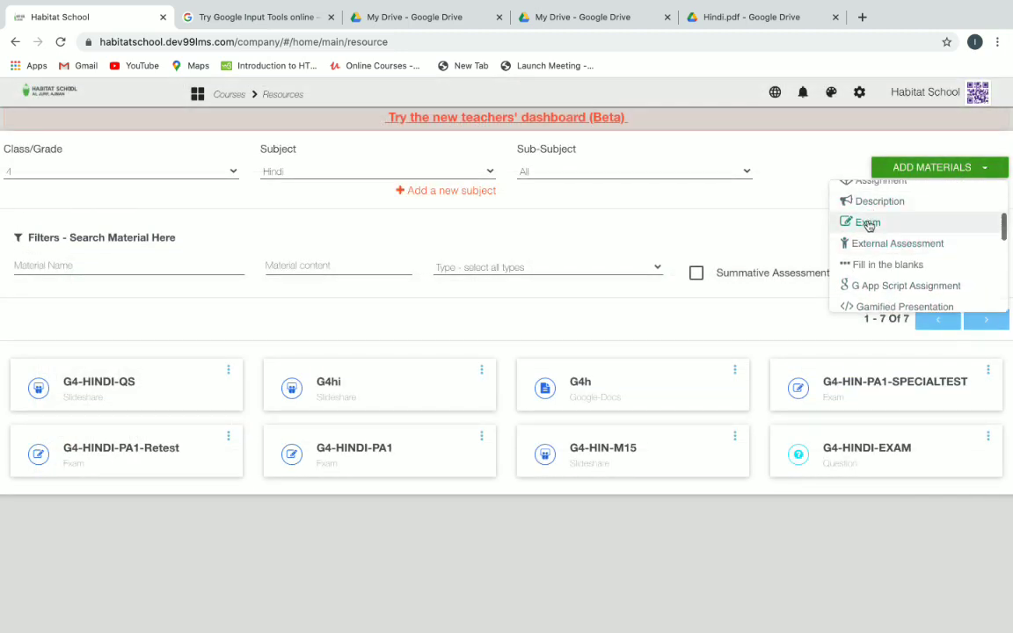
pyautogui.click(868, 223)
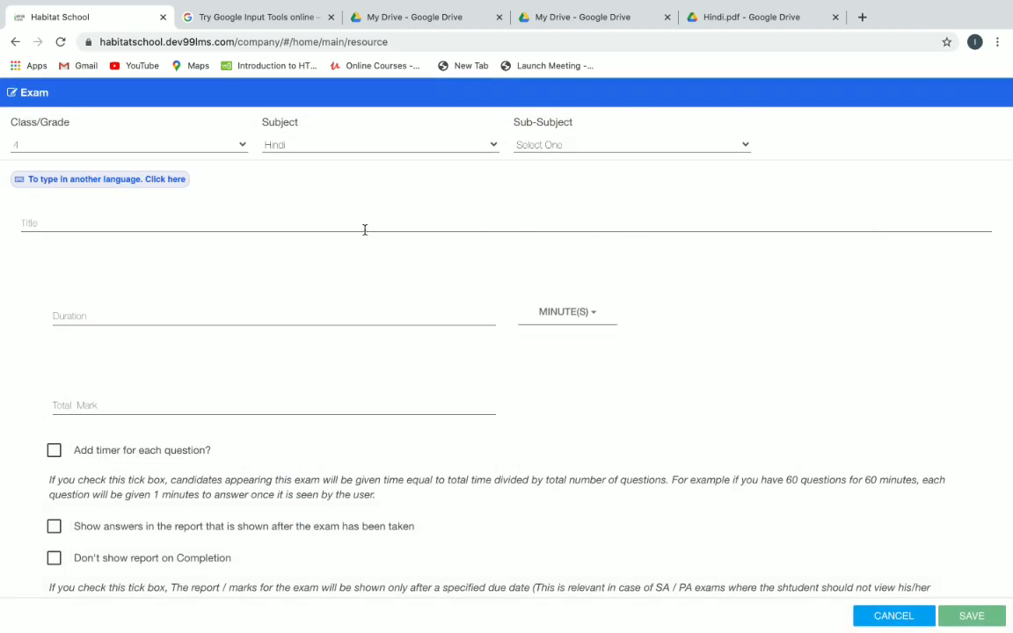
# Title the exam 'G4-HINDI-SUMMATIVE ASSESSMENT 2020'.
pyautogui.click(102, 227)
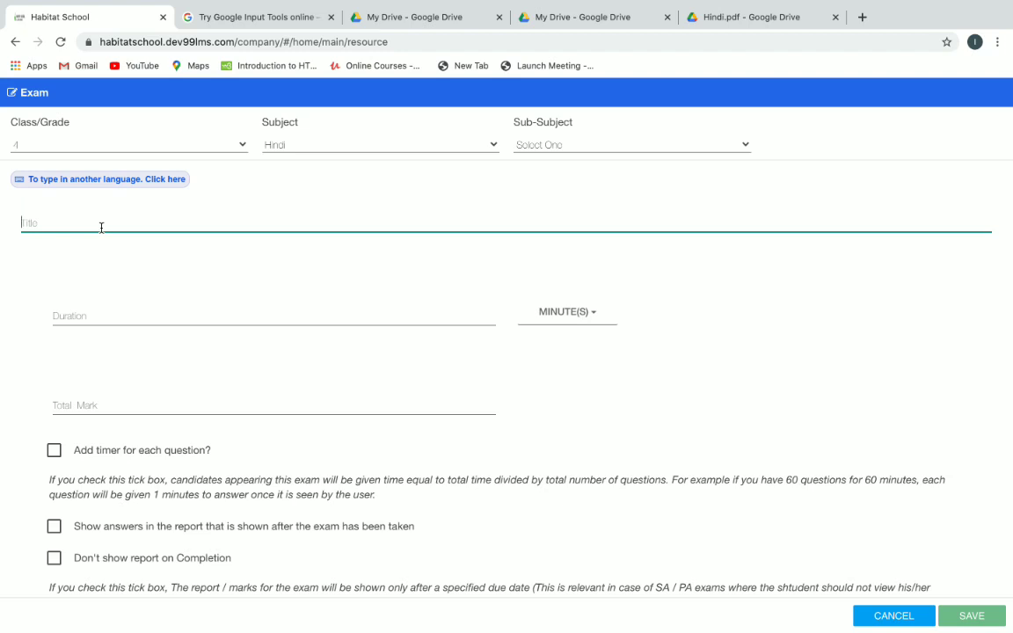
pyautogui.write('G')
pyautogui.write('4-HINDI-ASS')
pyautogui.press('BackSpace')
pyautogui.press('BackSpace')
pyautogui.press('BackSpace')
pyautogui.write('SUMMATIVE ASSESSMENT ')
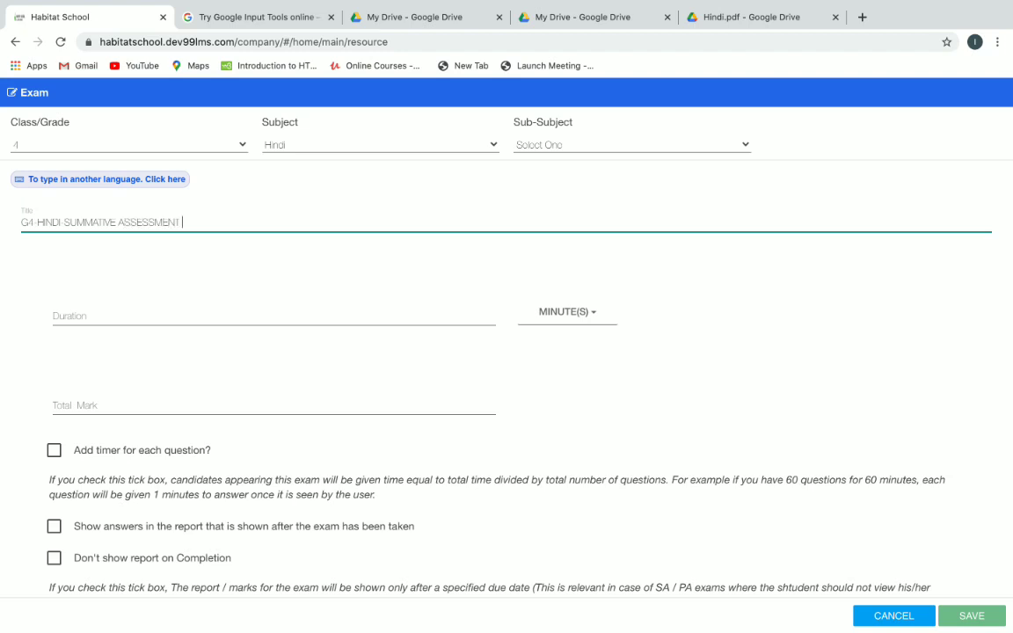
pyautogui.write('2020')
# Set a 1-hour duration and 50 total marks, and hide the report on completion.
pyautogui.click(222, 313)
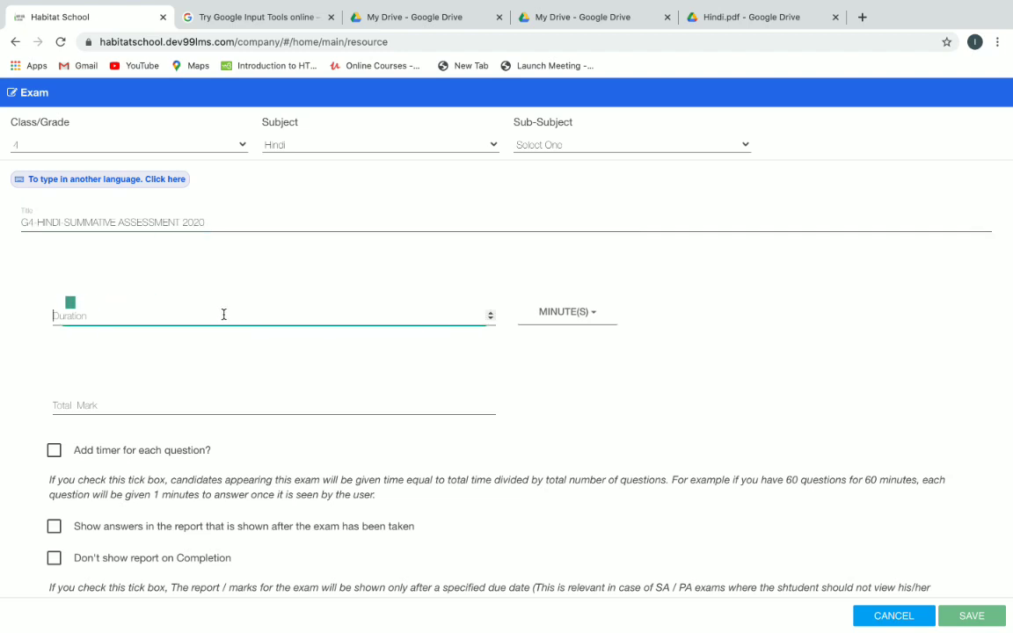
pyautogui.write('1')
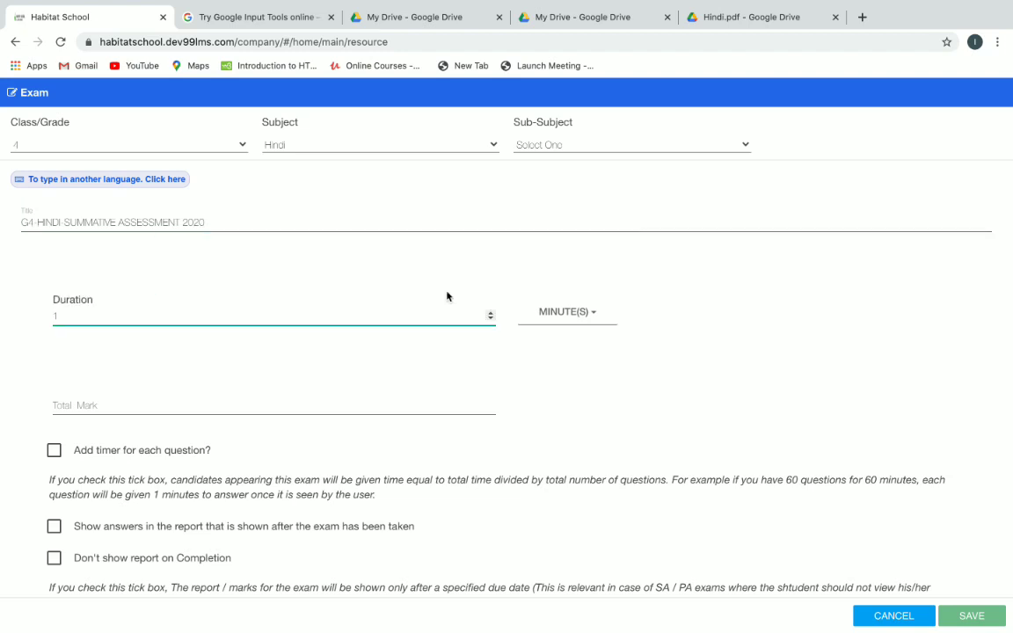
pyautogui.click(583, 315)
pyautogui.click(583, 355)
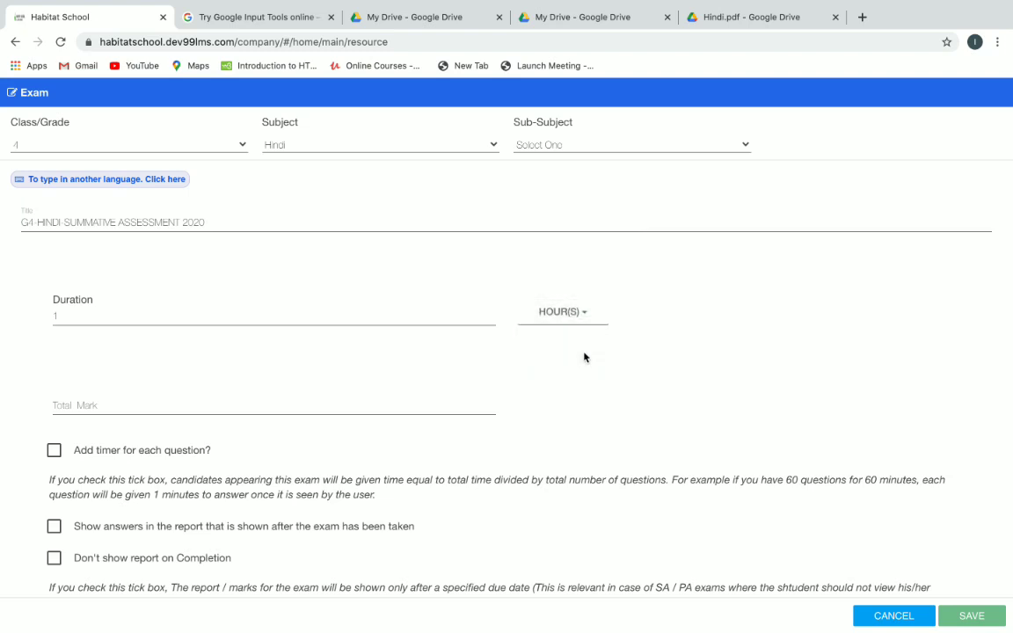
pyautogui.click(306, 405)
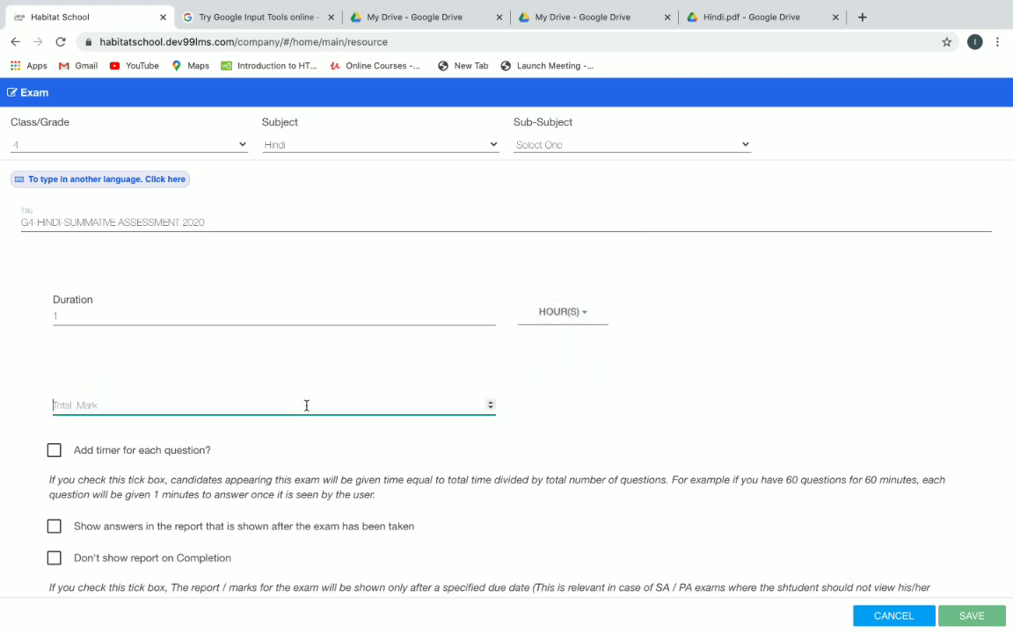
pyautogui.write('50')
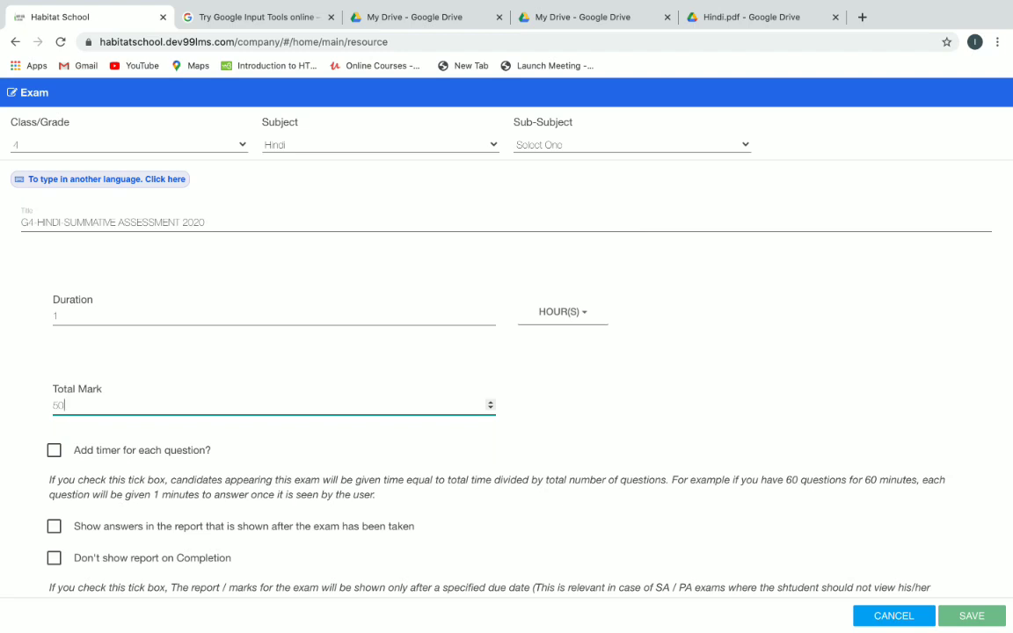
pyautogui.scroll(-3, 561, 421)
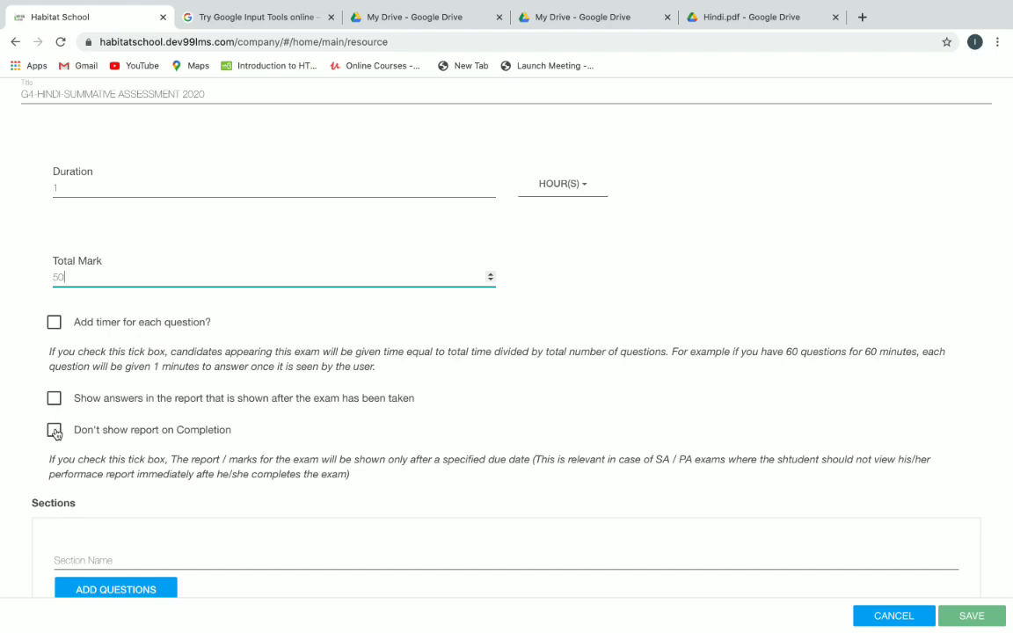
pyautogui.click(54, 434)
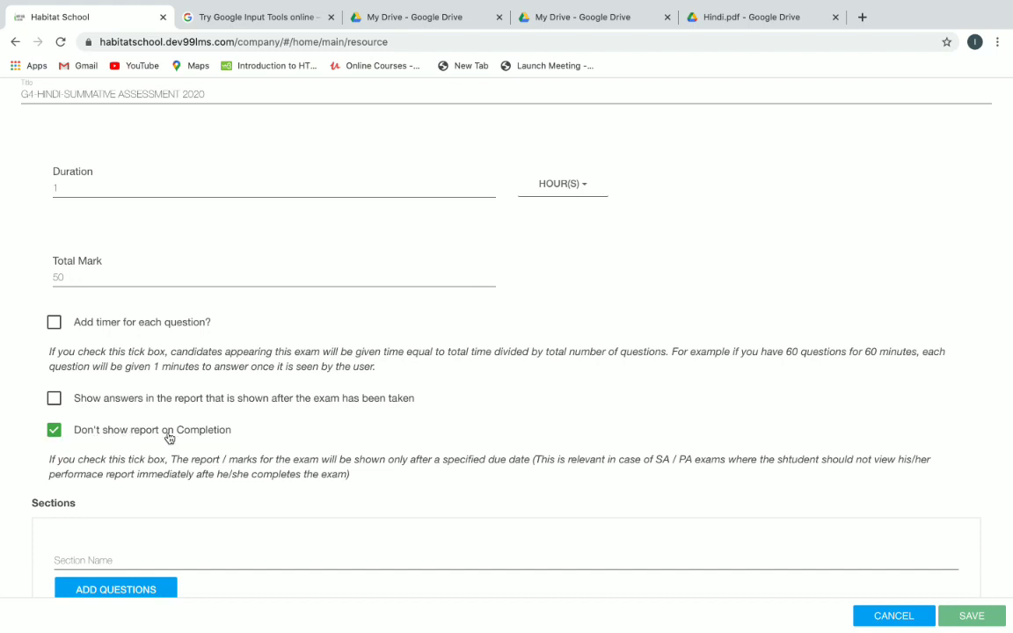
pyautogui.scroll(-3, 294, 428)
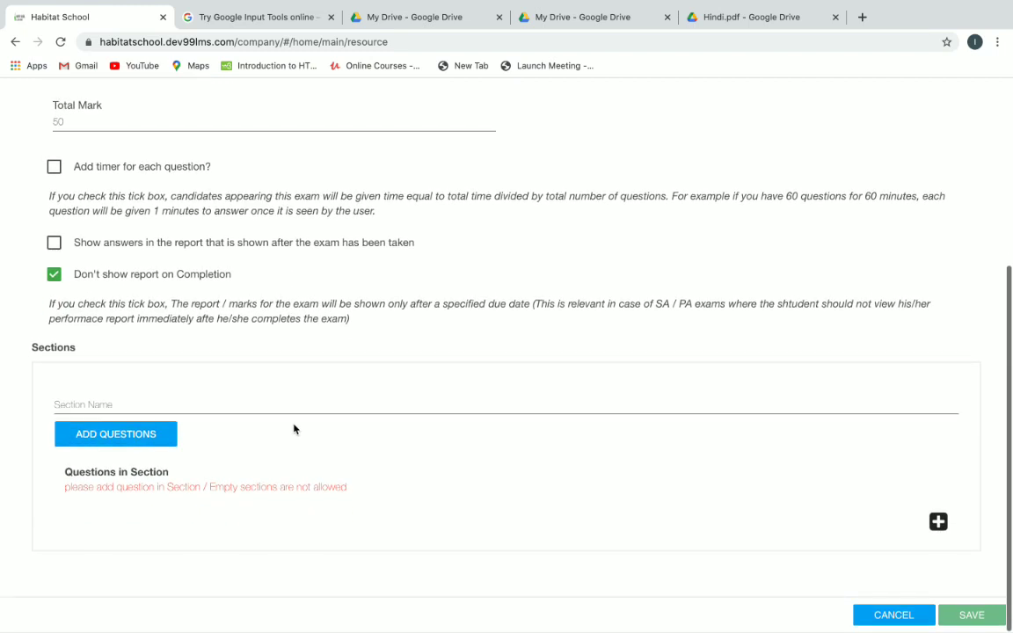
# Name the section 'Section 1' and filter its question picker to Class 4, Hindi.
pyautogui.click(194, 411)
pyautogui.write('S')
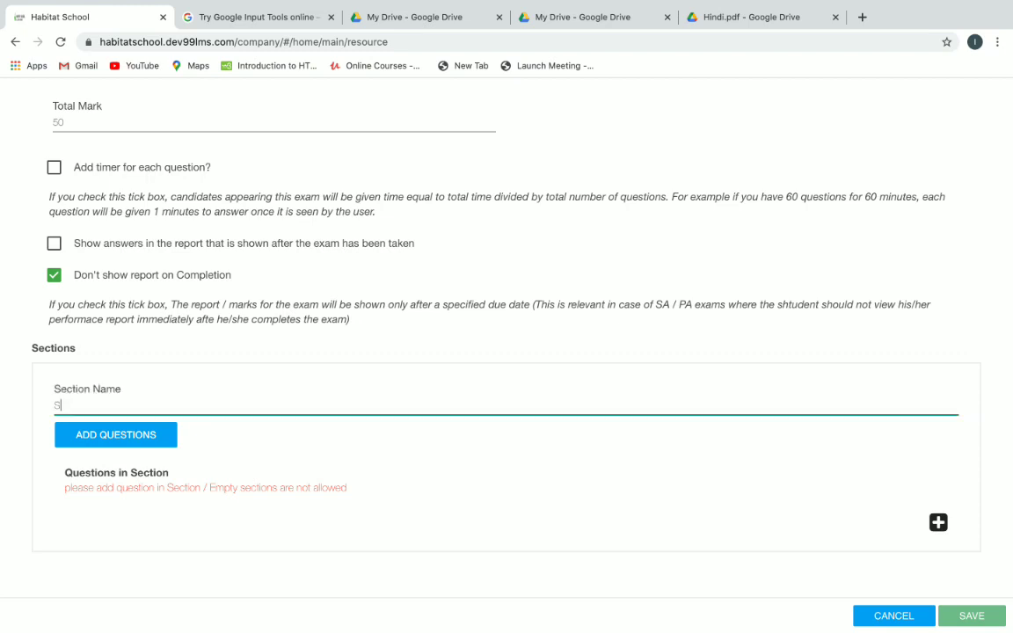
pyautogui.write('ection 1')
pyautogui.click(135, 437)
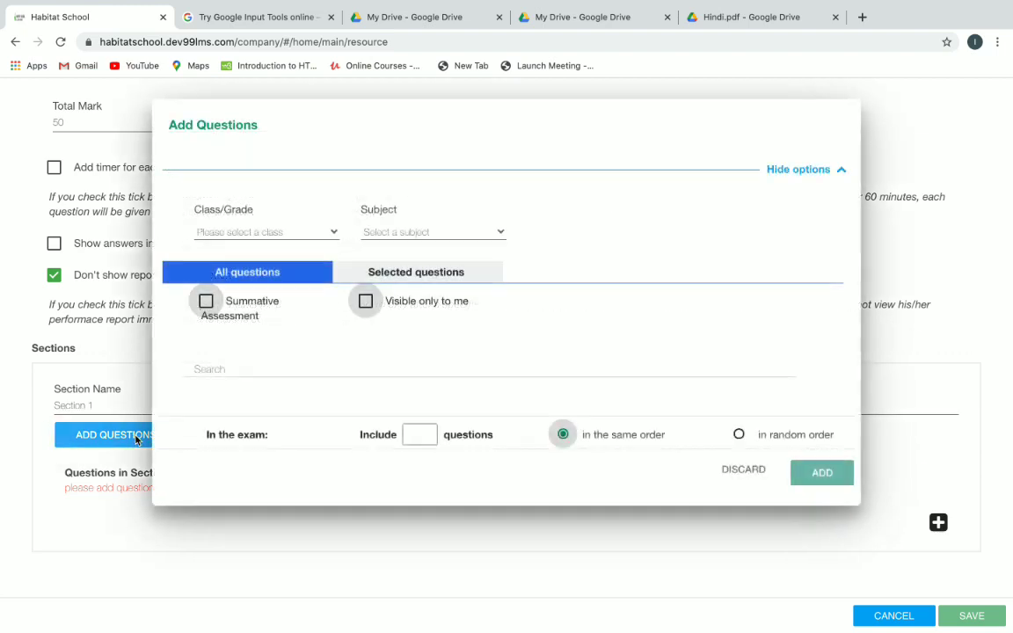
pyautogui.click(331, 233)
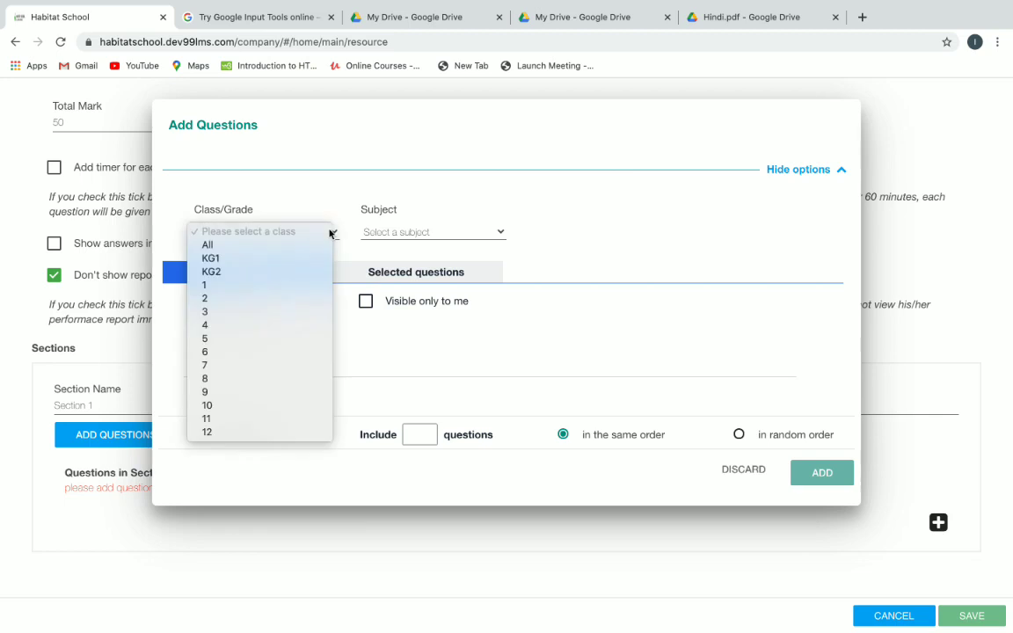
pyautogui.click(245, 326)
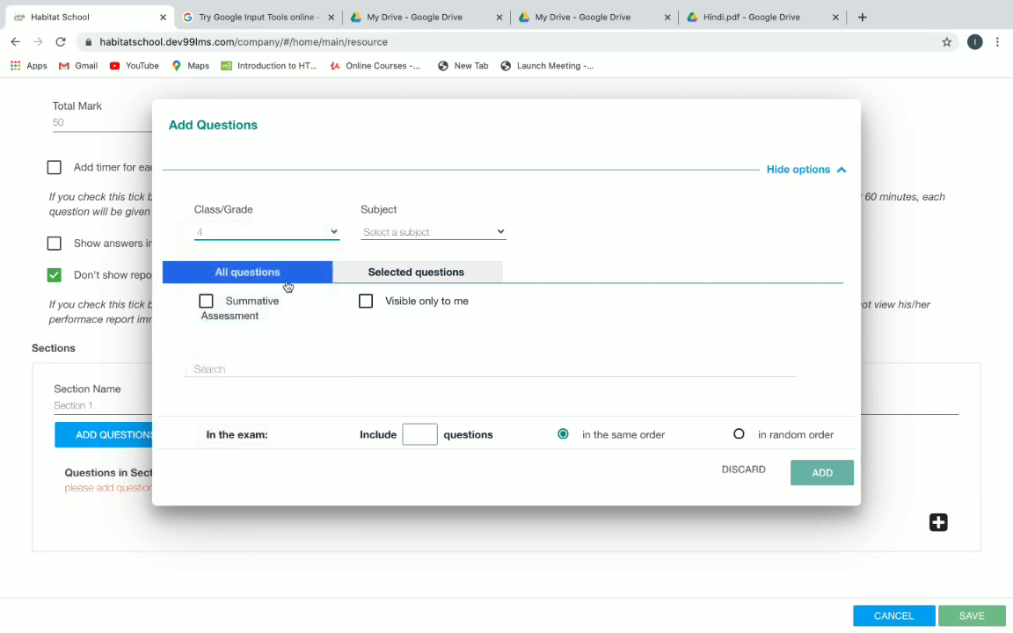
pyautogui.click(392, 233)
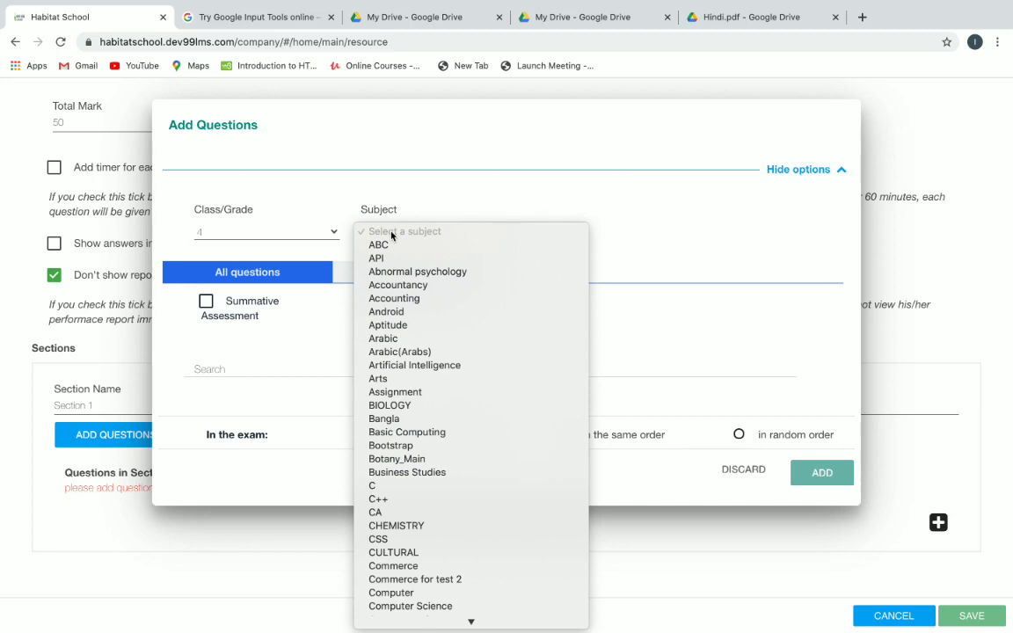
pyautogui.press('h')
pyautogui.press('i')
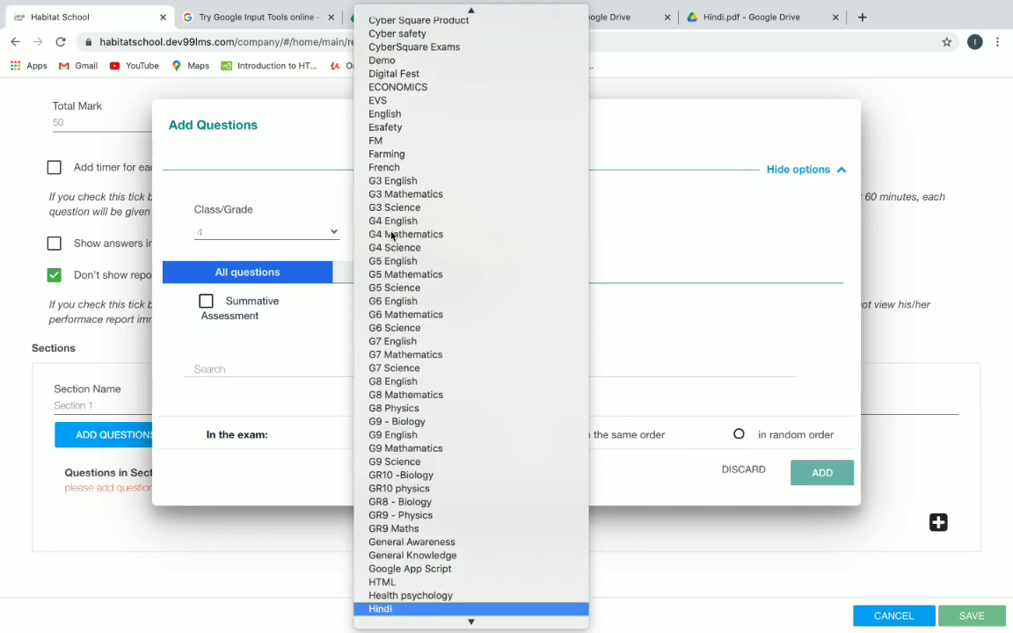
pyautogui.press('Return')
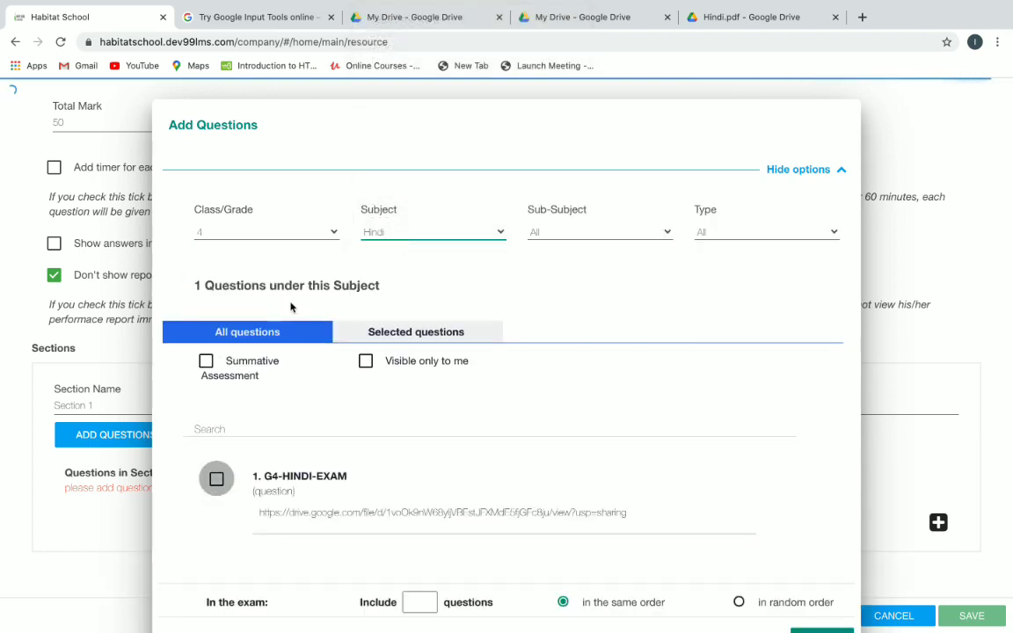
# Add the Summative Assessment question G4-HINDI-EXAM to the section, including 1 question.
pyautogui.click(206, 363)
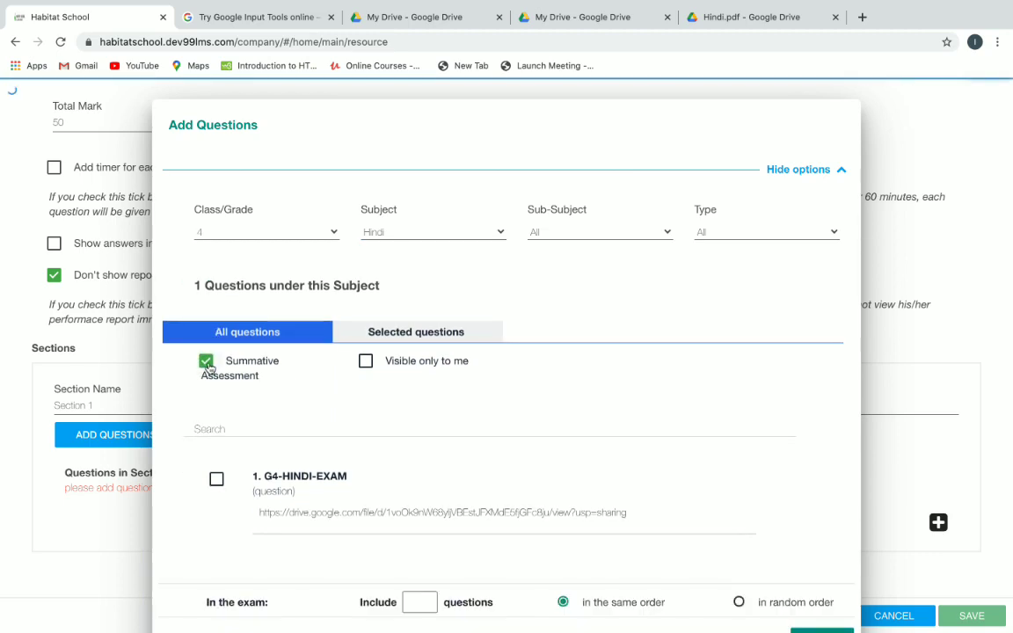
pyautogui.scroll(-1, 521, 420)
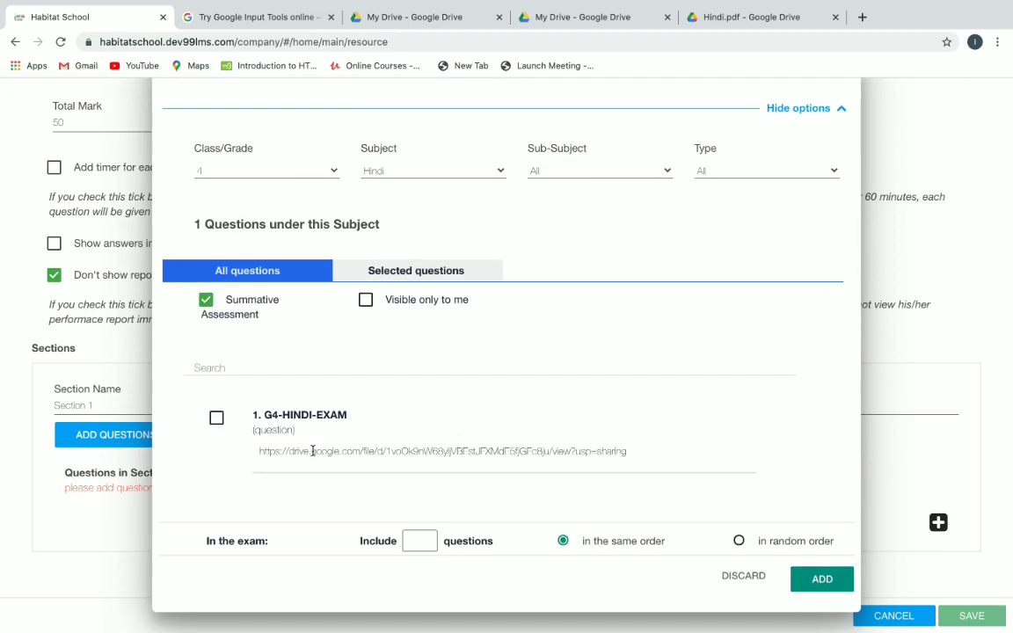
pyautogui.click(216, 420)
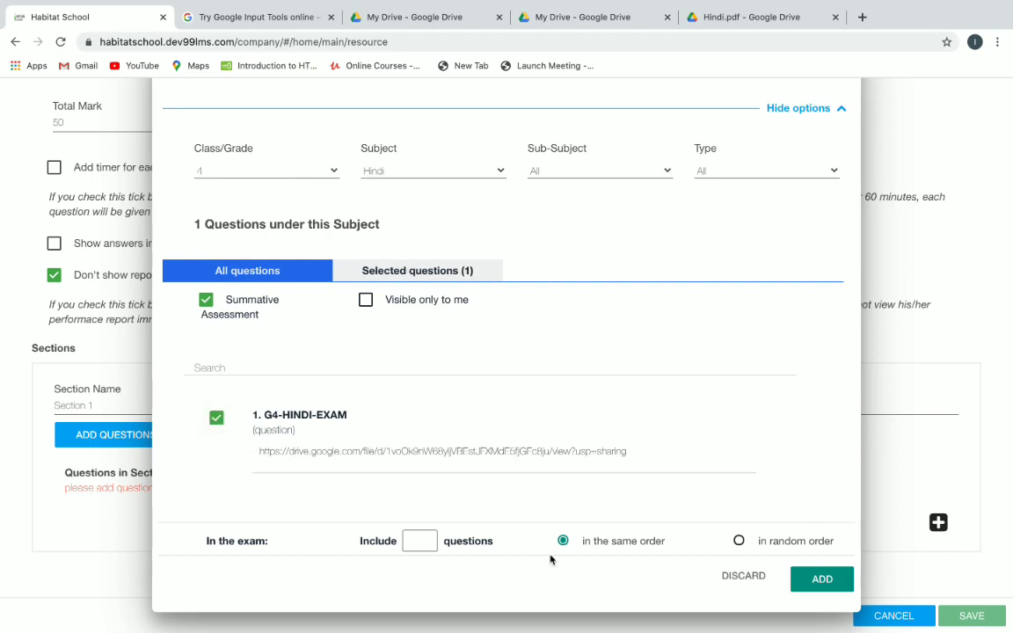
pyautogui.click(418, 543)
pyautogui.write('1')
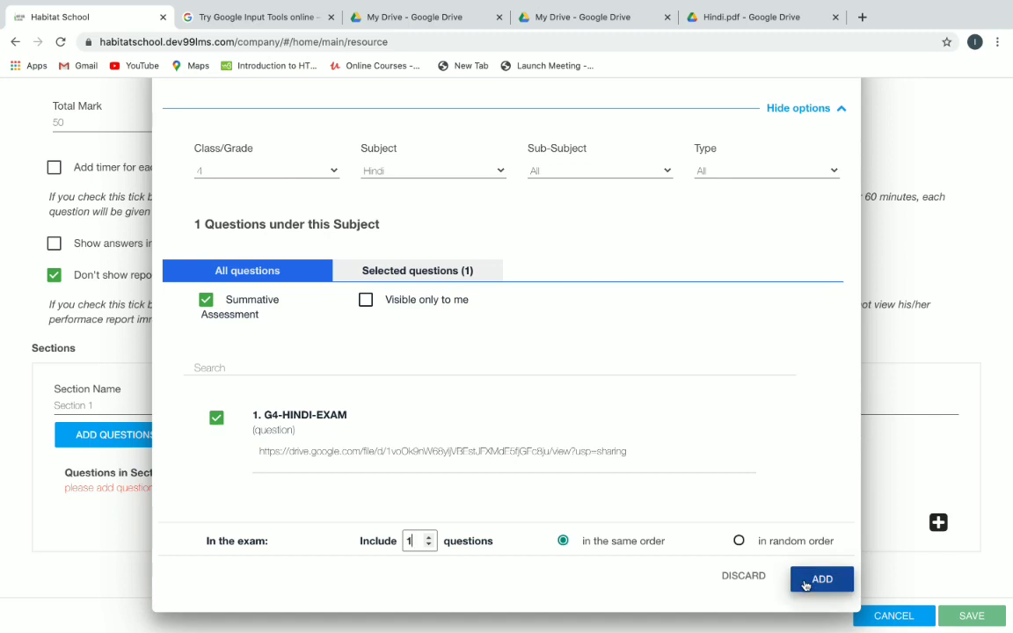
pyautogui.click(805, 582)
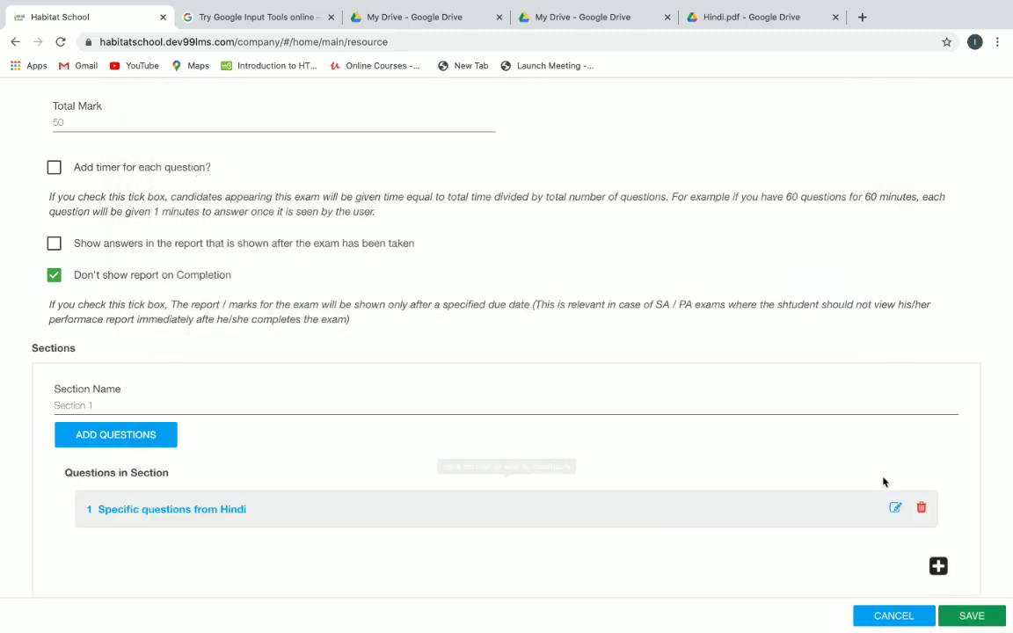
pyautogui.scroll(-1, 866, 449)
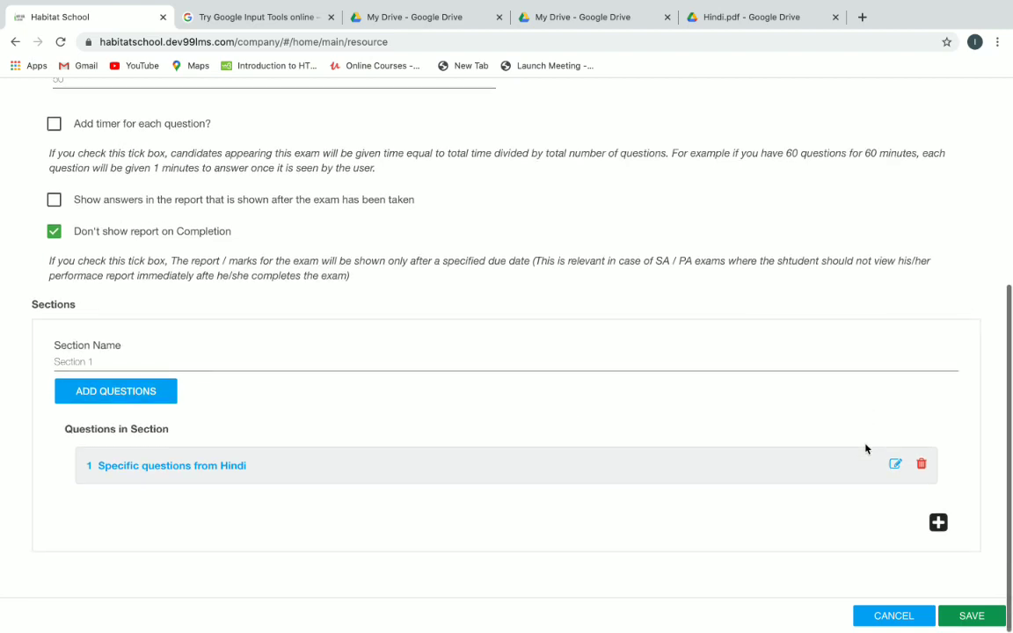
pyautogui.scroll(5, 867, 449)
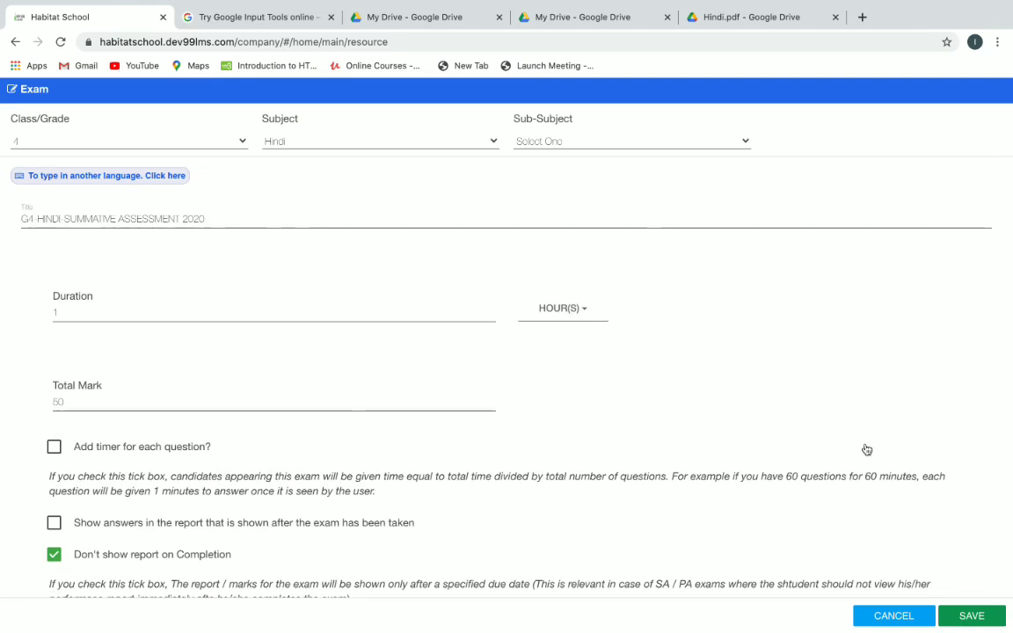
pyautogui.scroll(-5, 866, 450)
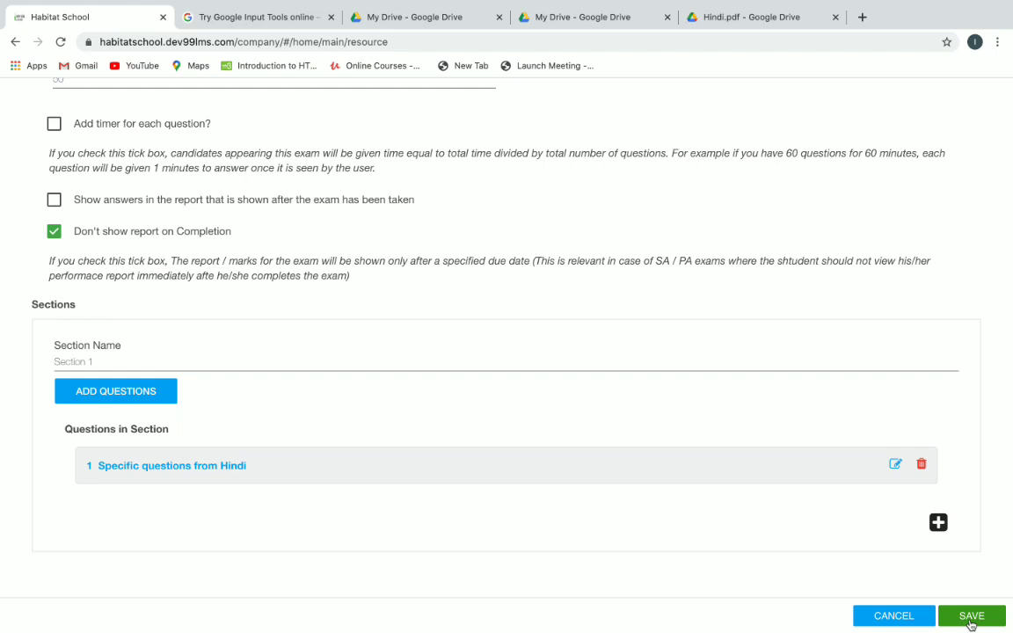
pyautogui.click(971, 618)
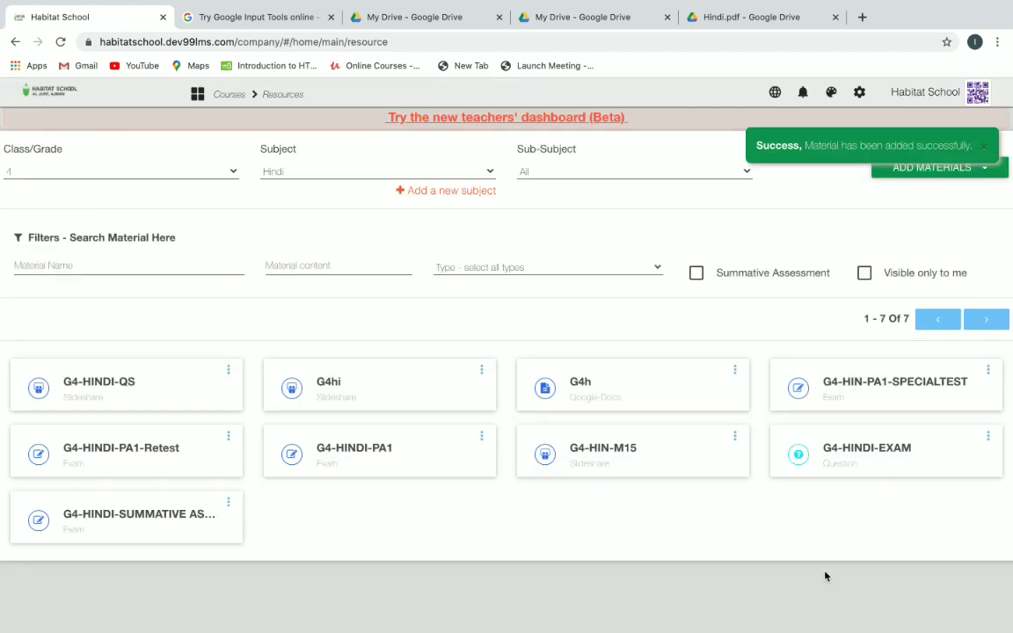
pyautogui.click(230, 503)
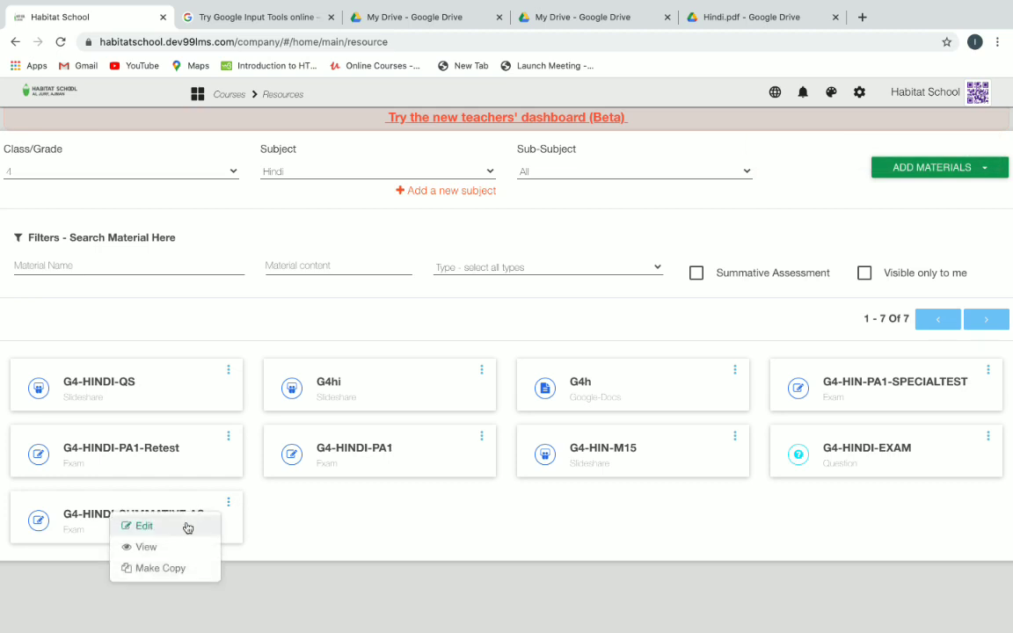
pyautogui.click(174, 546)
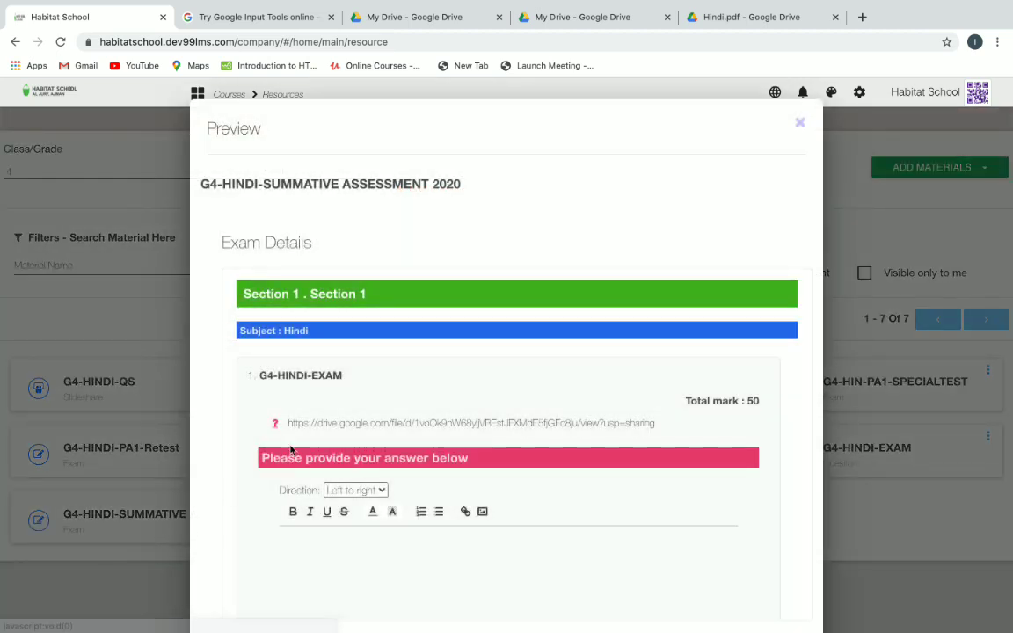
pyautogui.scroll(-1, 689, 226)
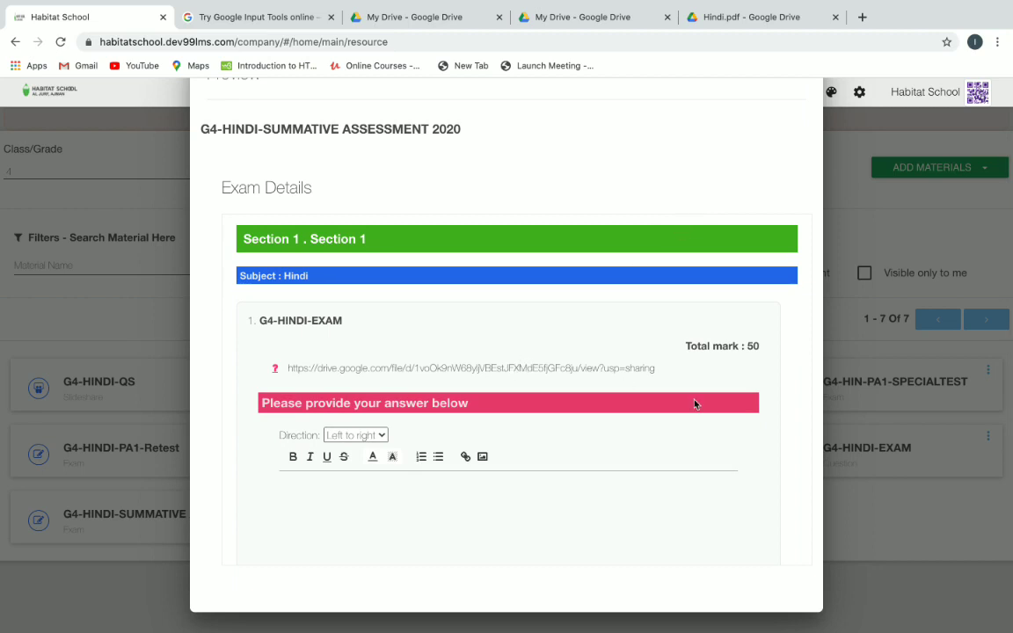
pyautogui.scroll(-1, 700, 435)
pyautogui.scroll(1, 697, 433)
pyautogui.scroll(1, 795, 199)
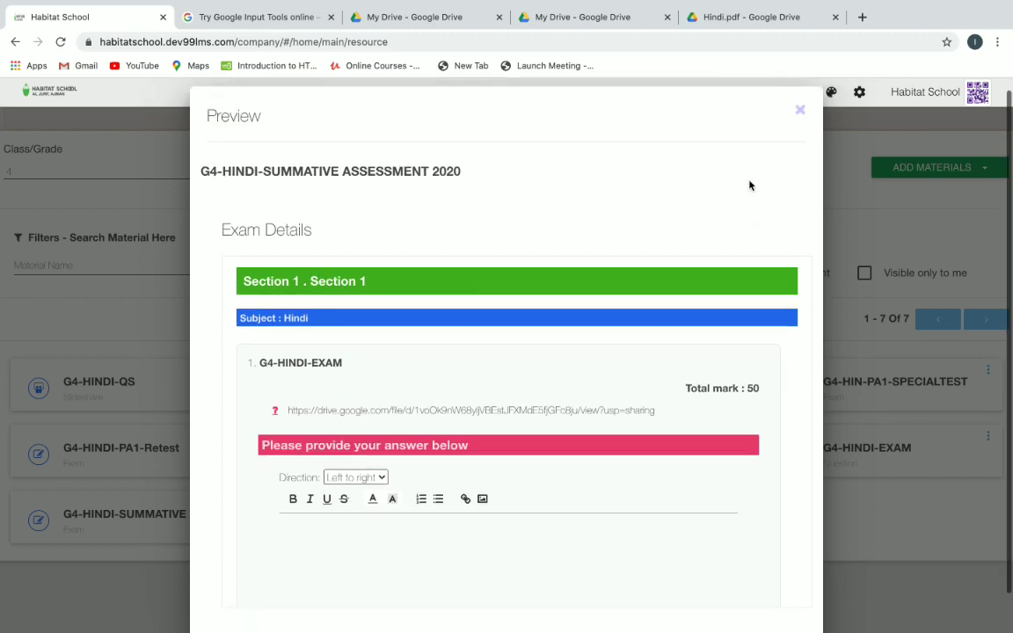
pyautogui.click(800, 117)
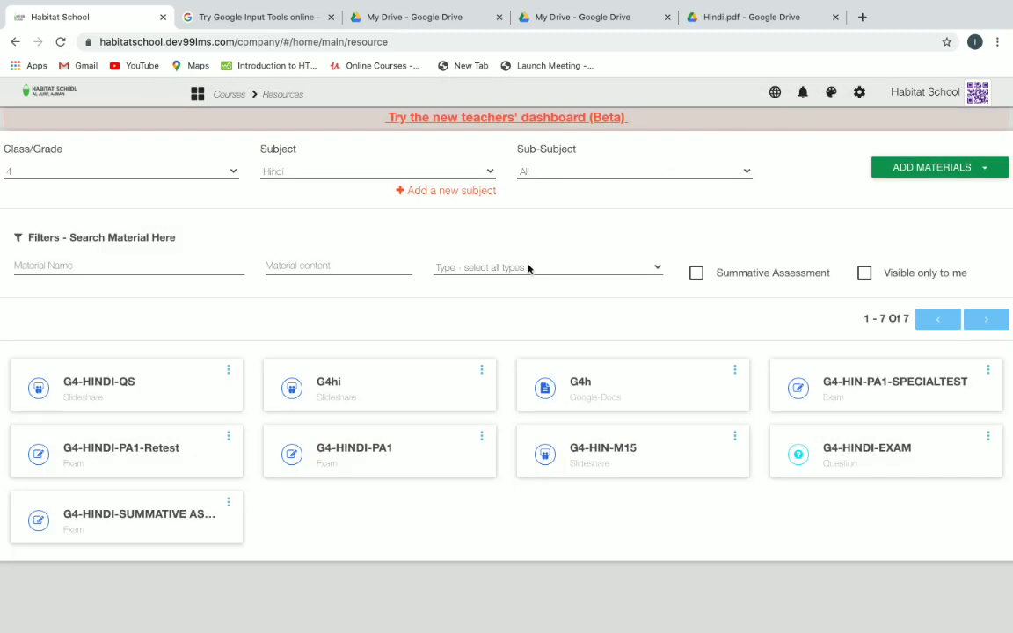
# Create course 'G4-HINDI SUMMATIVE ASSESSMENT 2020' as a term assessment published to 99lms.
pyautogui.click(198, 95)
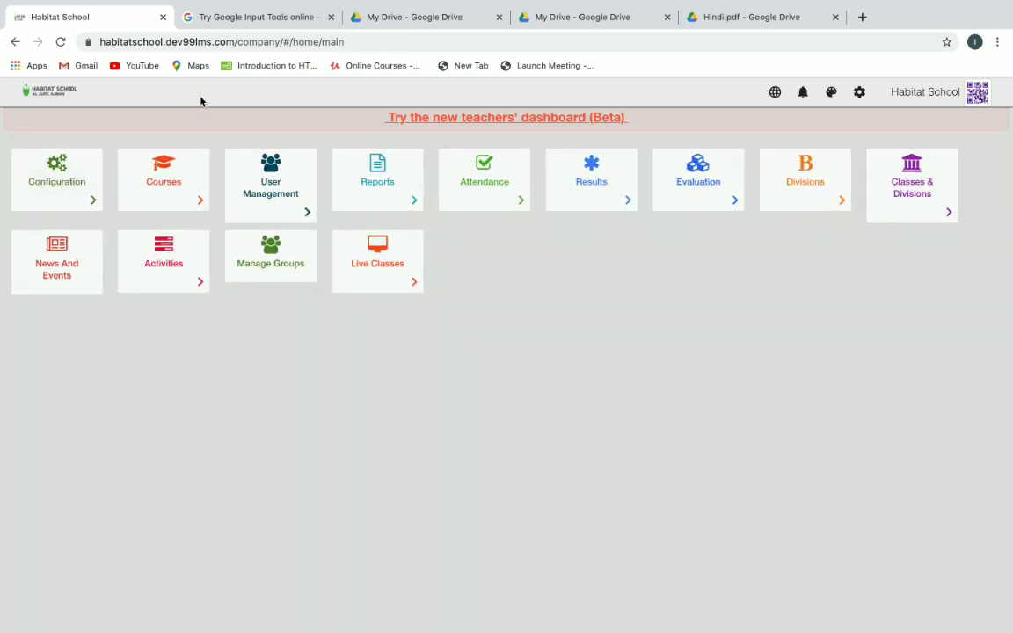
pyautogui.click(160, 191)
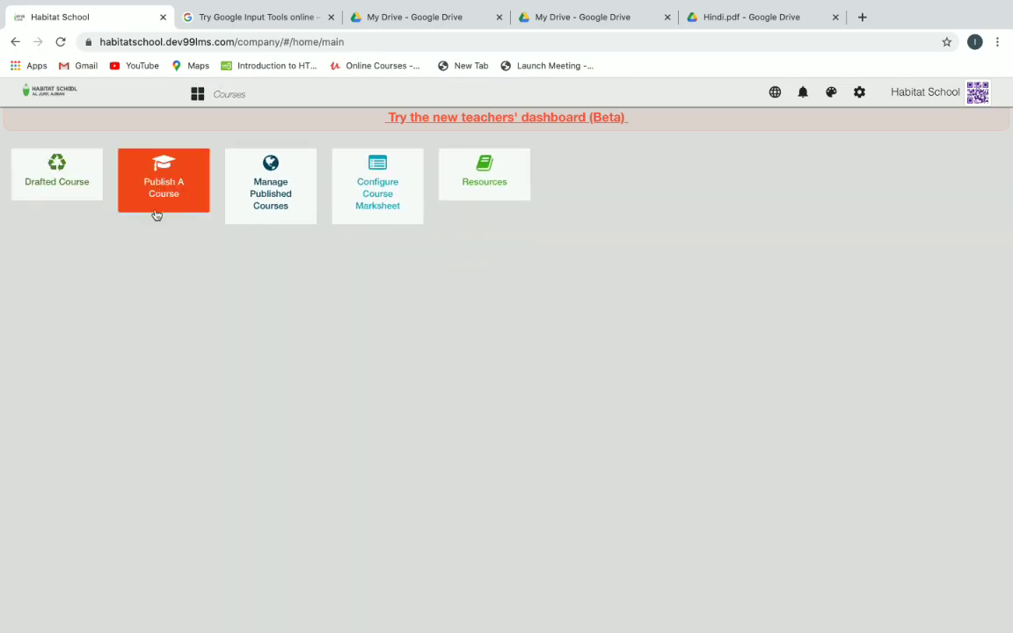
pyautogui.click(170, 194)
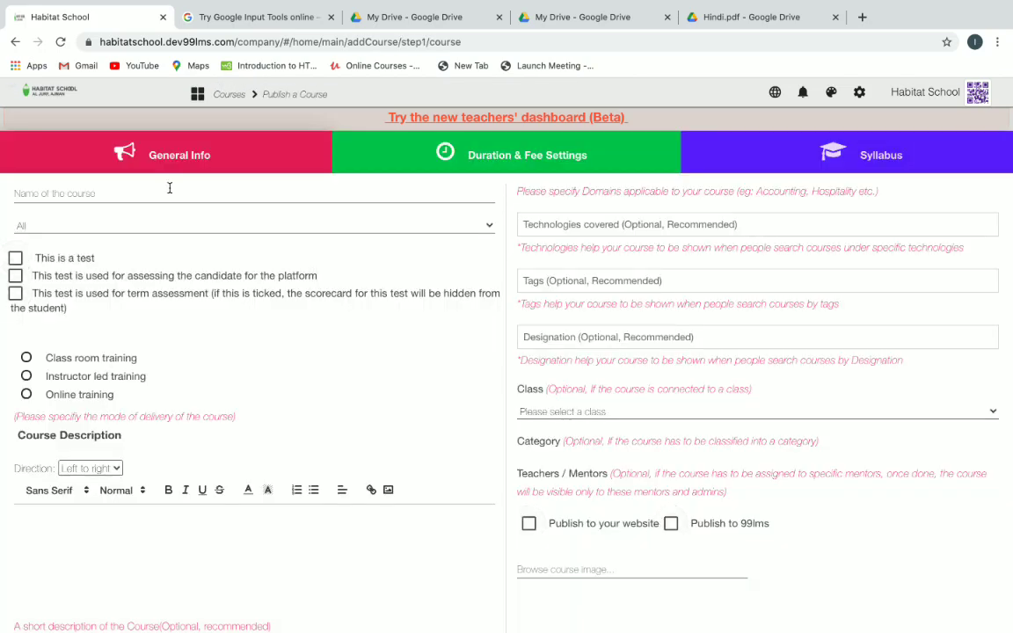
pyautogui.click(170, 187)
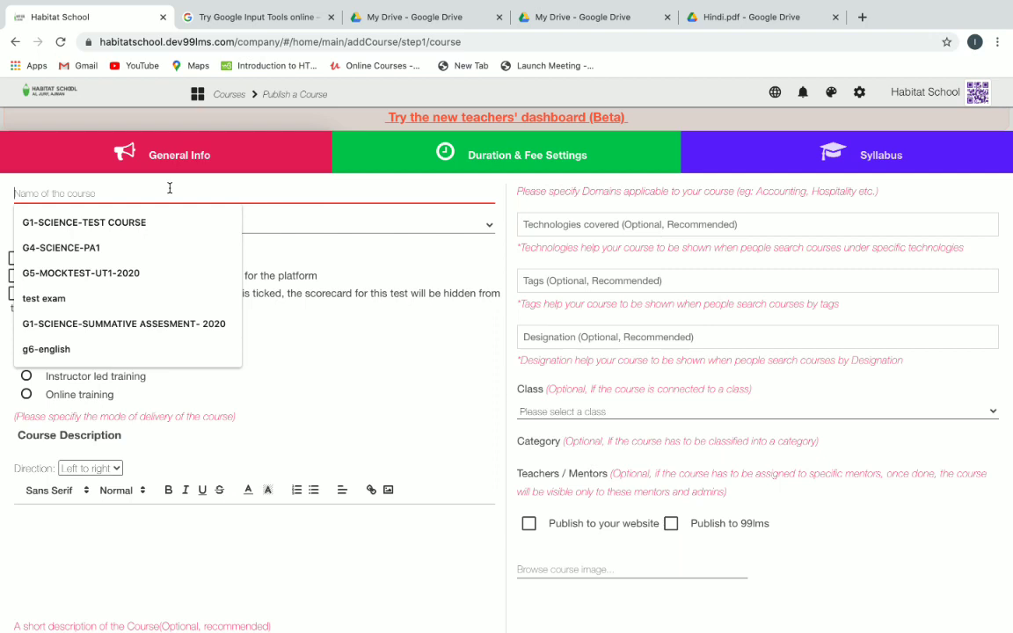
pyautogui.write('G')
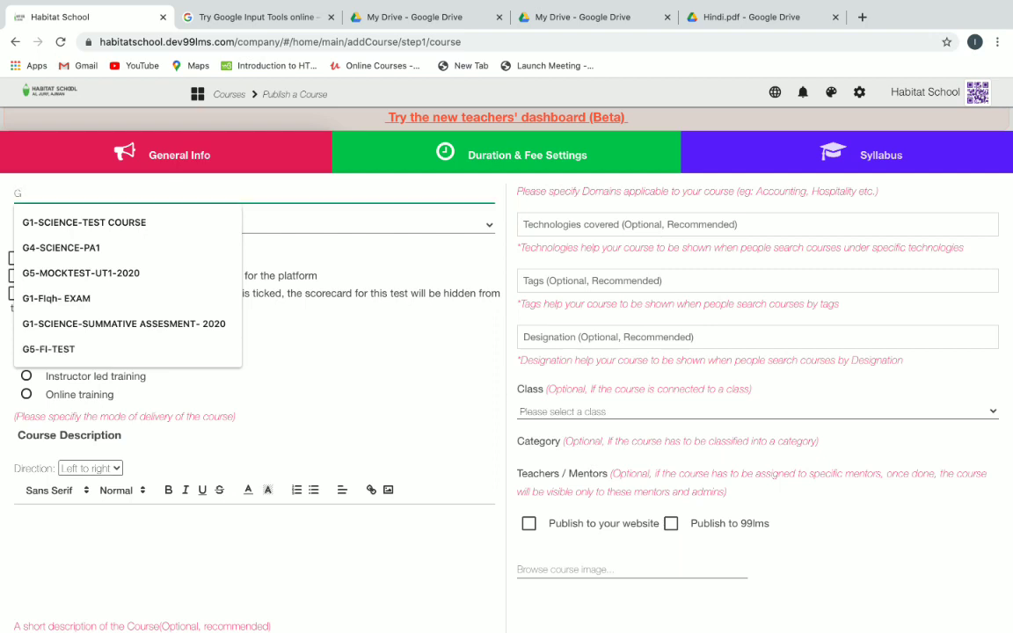
pyautogui.write('4-')
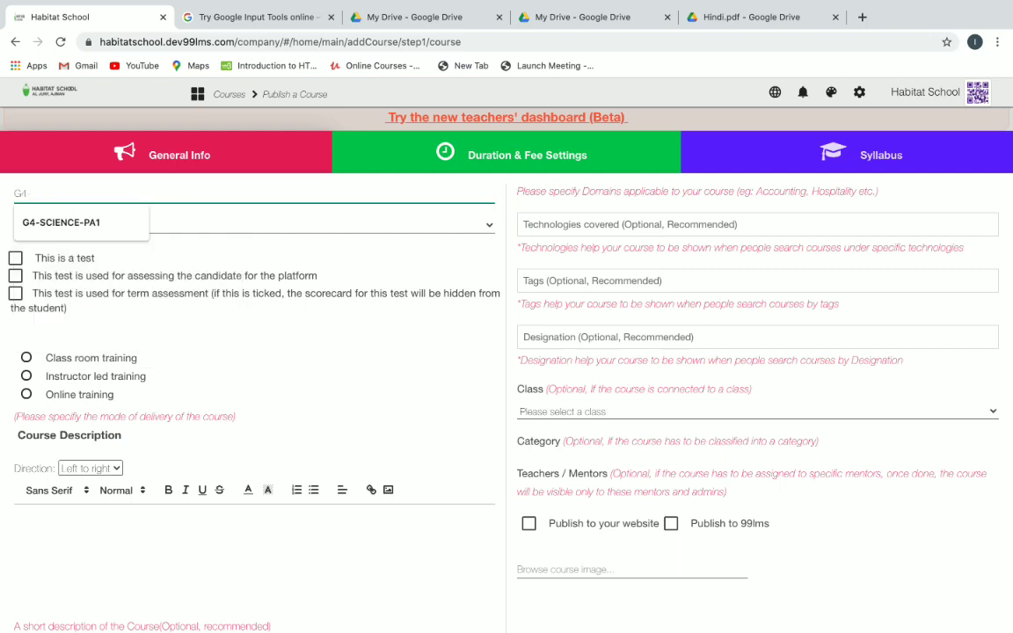
pyautogui.write('HINDI')
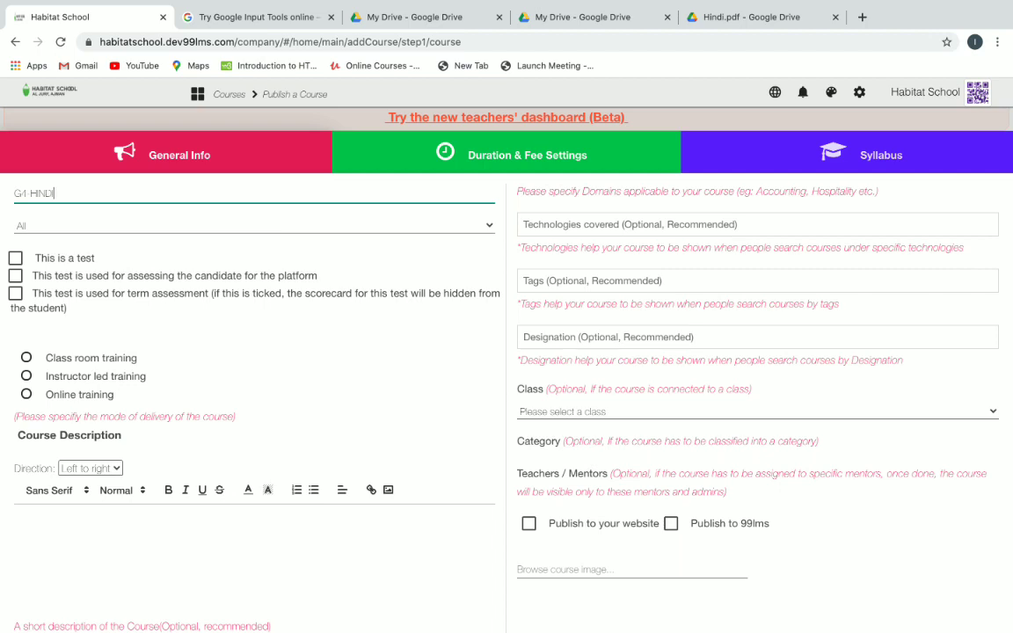
pyautogui.write(' SUMMATIVE ASSESSMENT ')
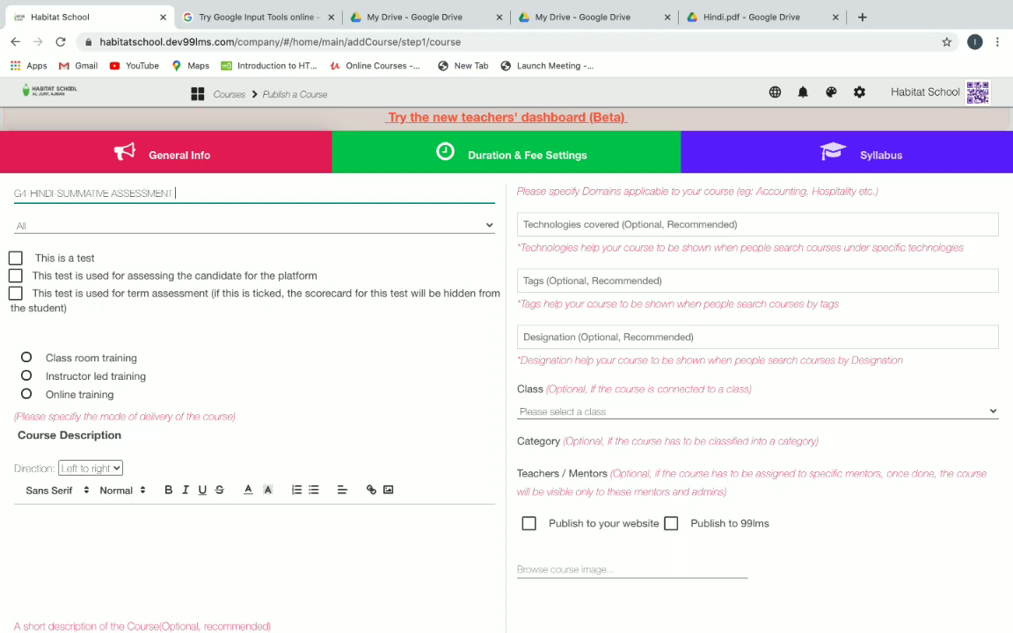
pyautogui.write('2020')
pyautogui.click(13, 299)
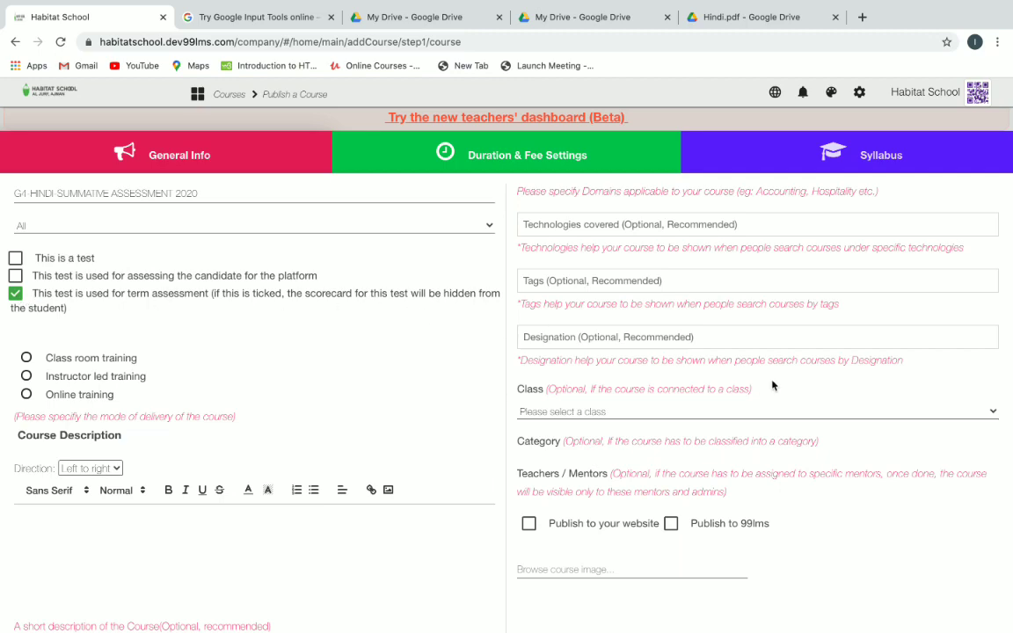
pyautogui.scroll(-3, 772, 385)
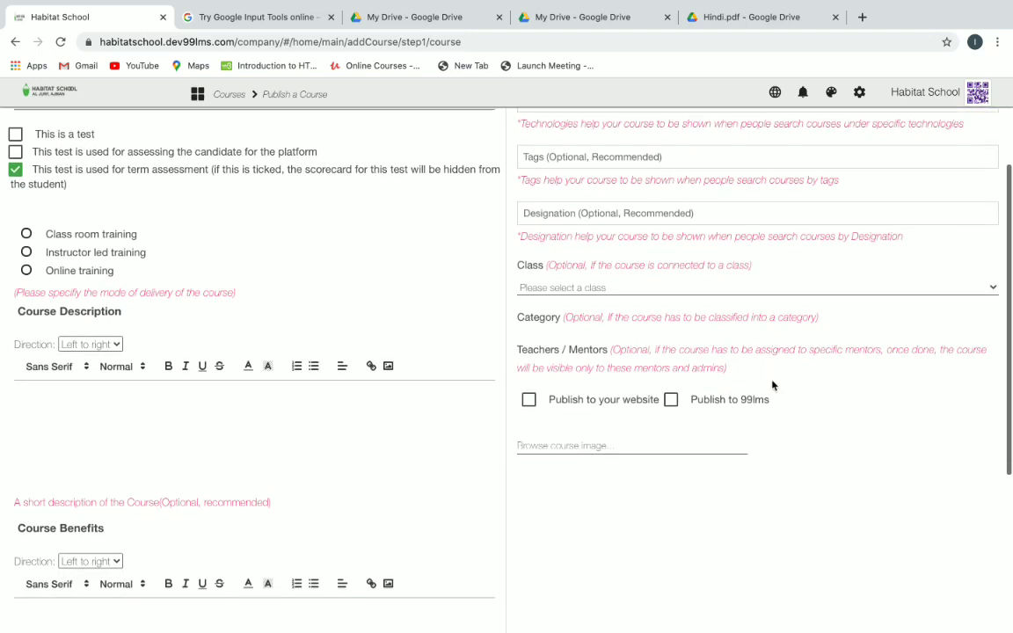
pyautogui.click(671, 374)
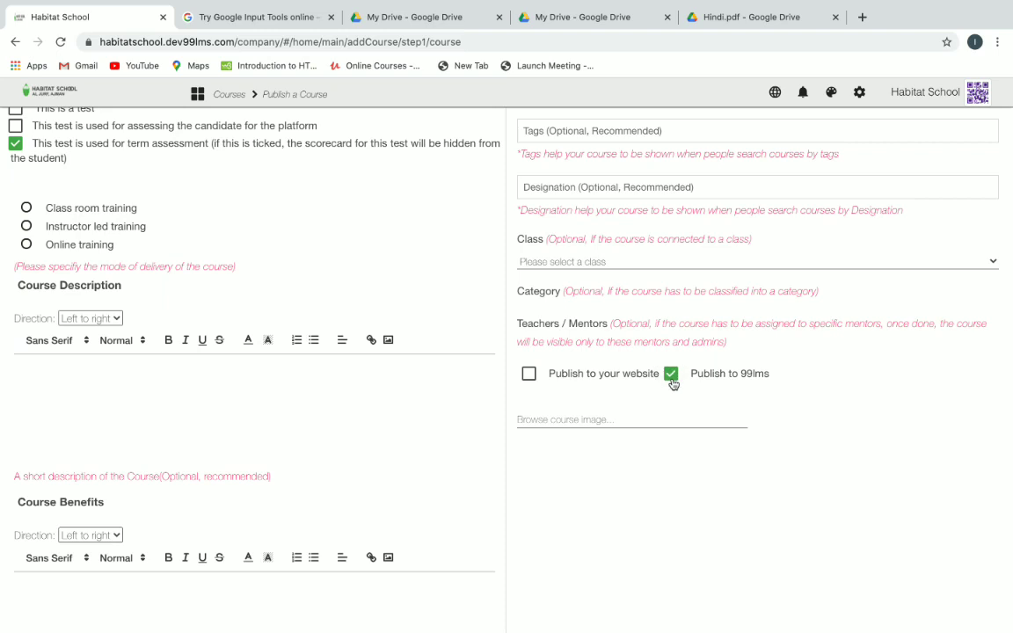
pyautogui.scroll(-3, 789, 407)
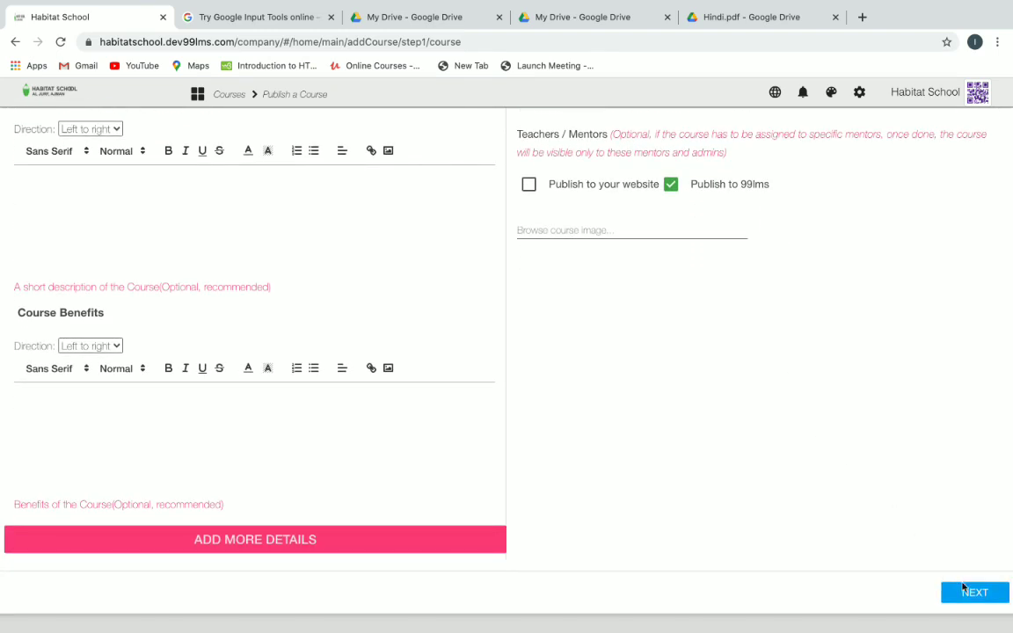
pyautogui.click(968, 594)
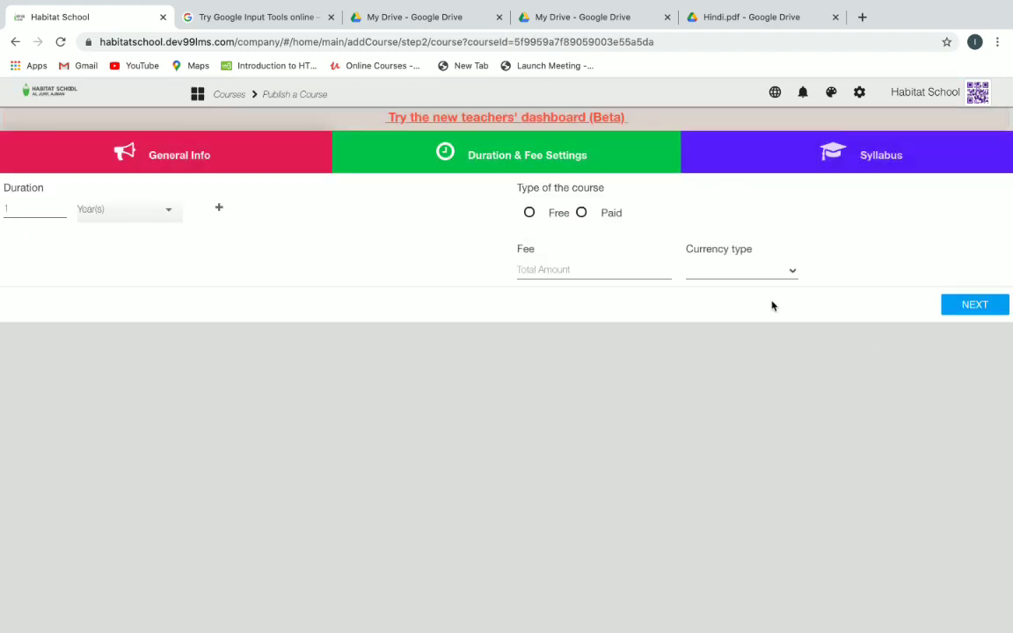
# Import the G4-HINDI-SUMMATIVE ASSESSMENT 2020 exam from resources into the course syllabus.
pyautogui.click(827, 166)
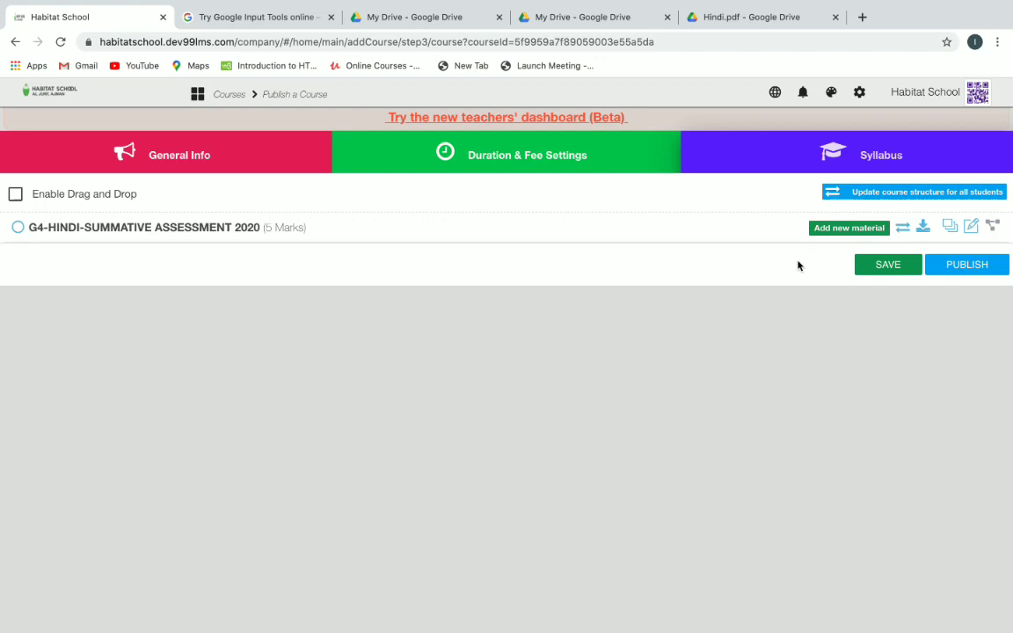
pyautogui.click(831, 231)
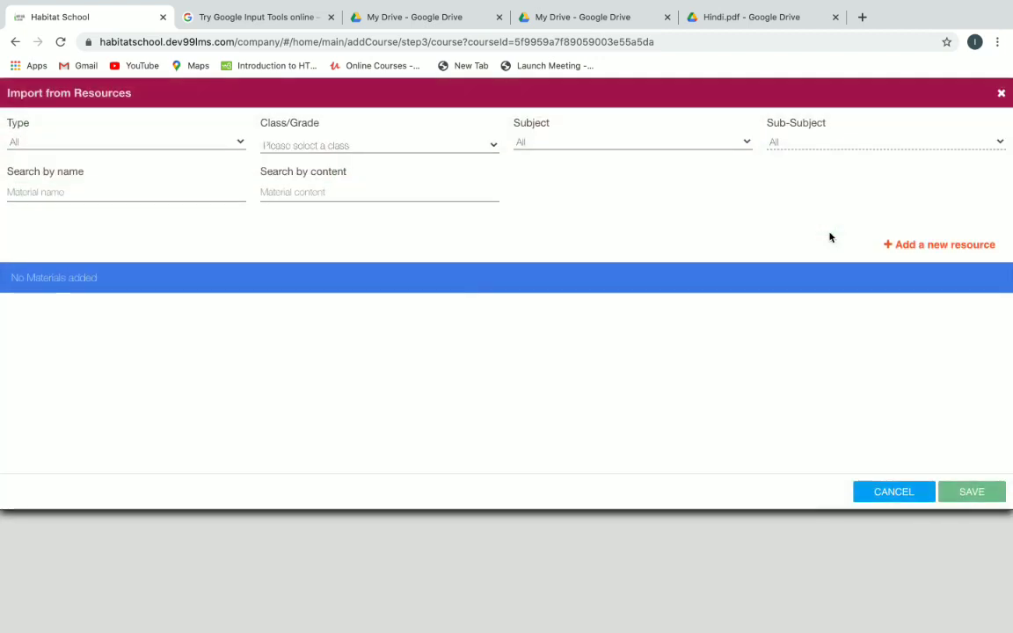
pyautogui.click(164, 196)
pyautogui.write('G4-HINDI')
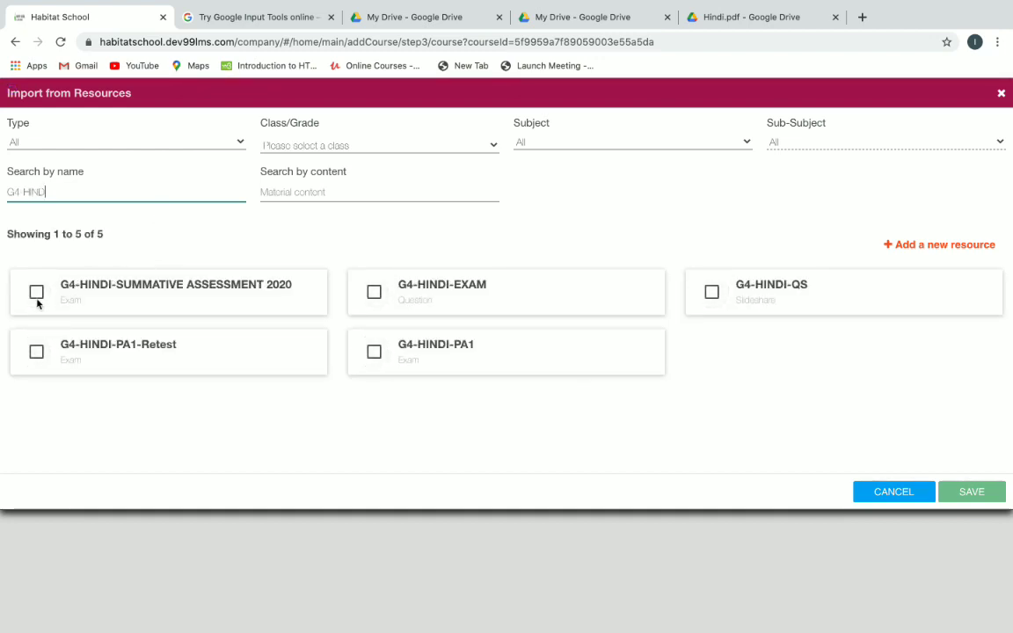
pyautogui.click(36, 292)
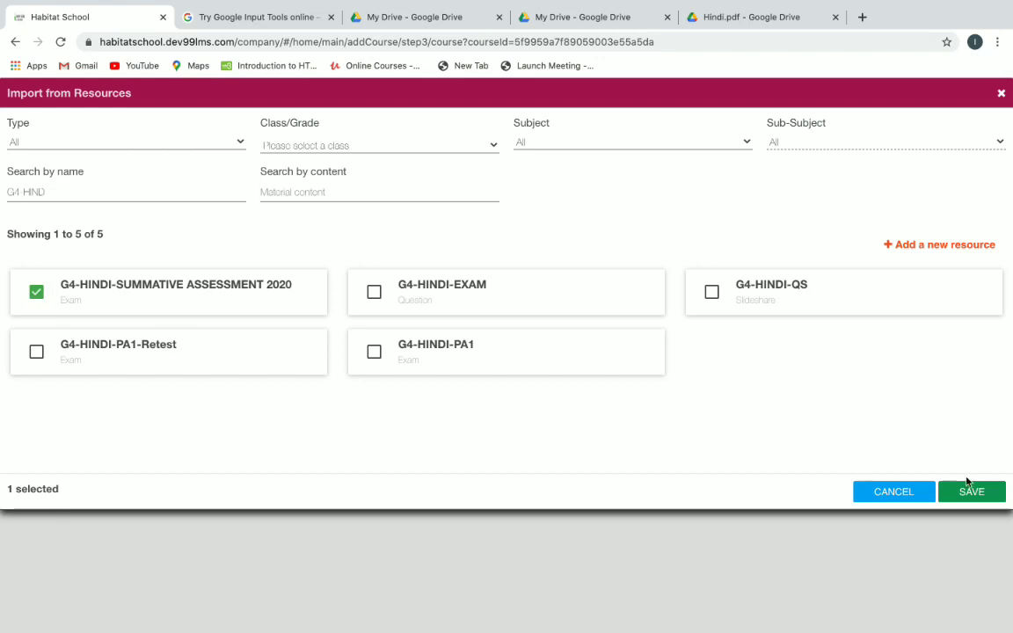
pyautogui.click(968, 490)
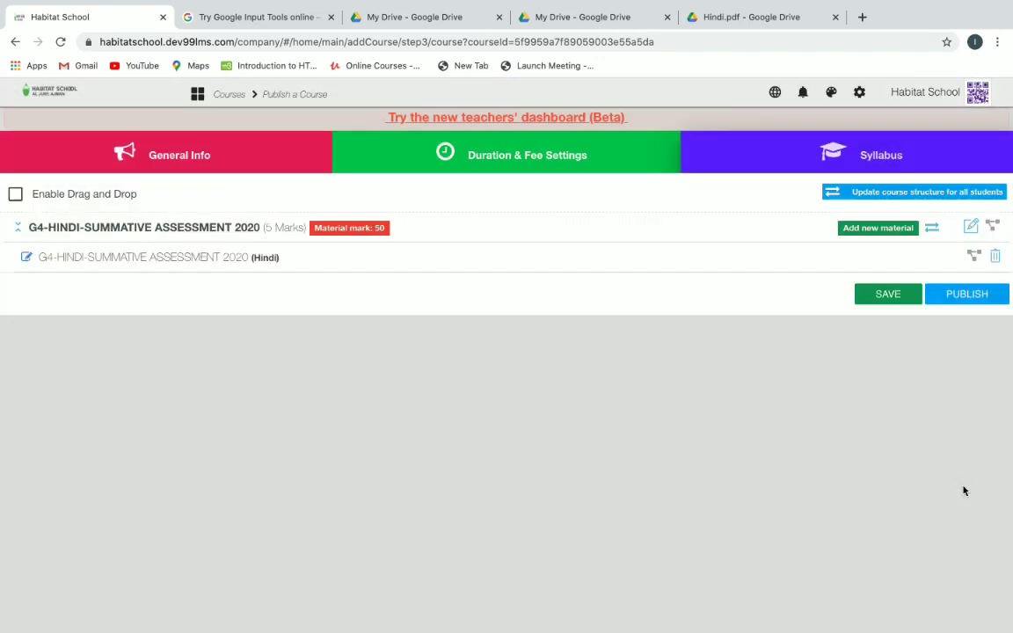
# Set the section's maximum mark to 50 and minimum to 22, then save and publish the course.
pyautogui.click(972, 229)
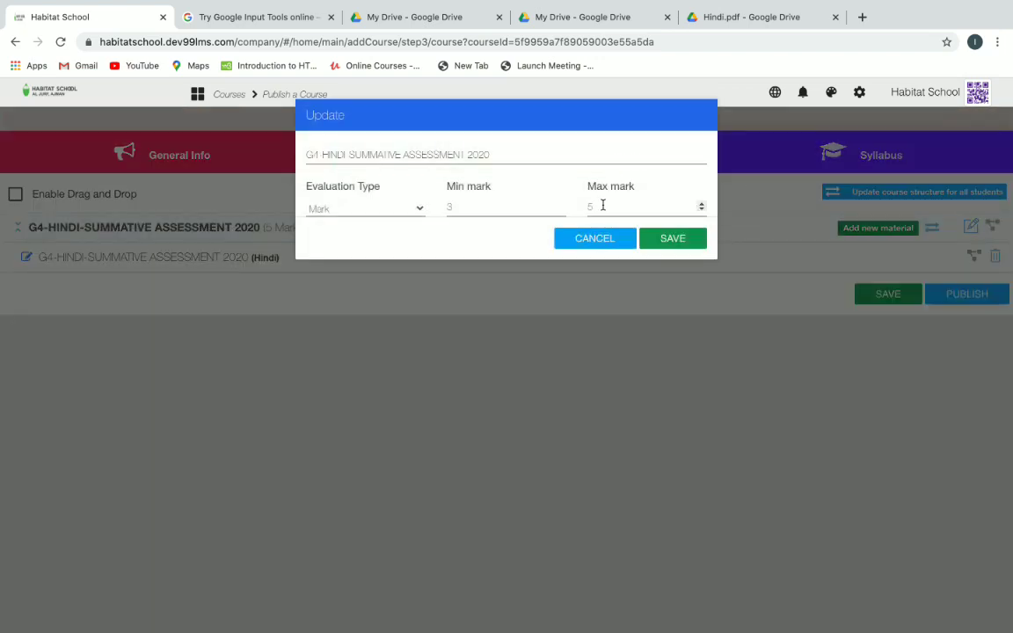
pyautogui.click(603, 205)
pyautogui.write('0')
pyautogui.click(469, 207)
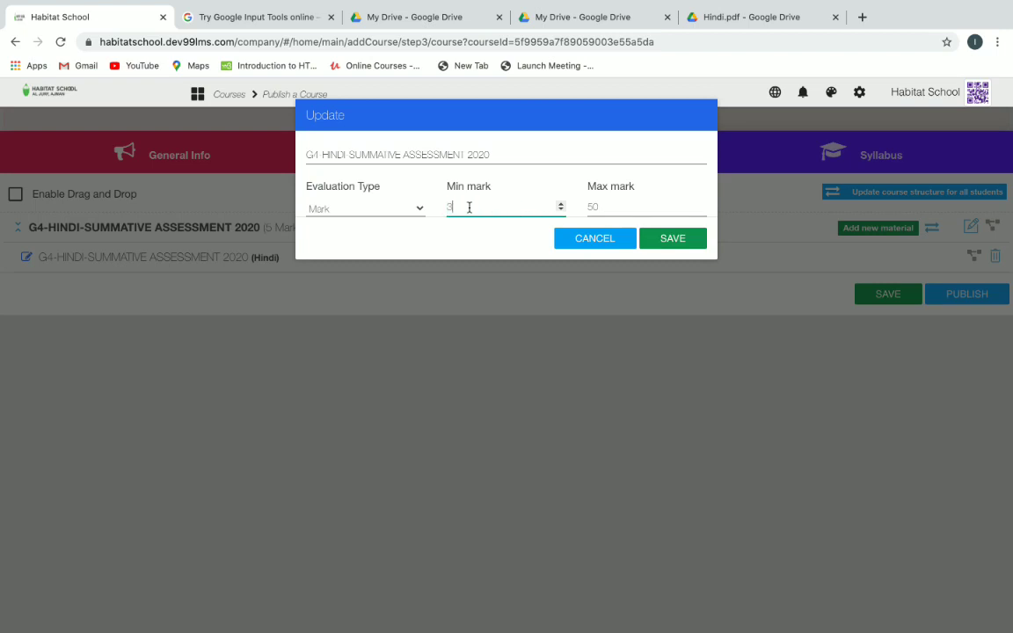
pyautogui.press('BackSpace')
pyautogui.write('22')
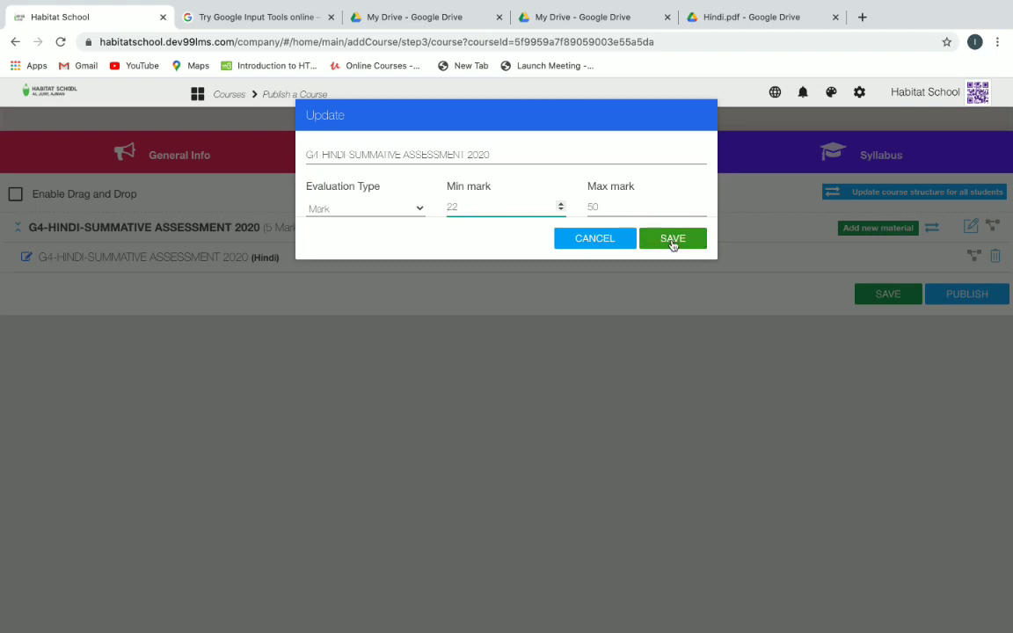
pyautogui.click(673, 241)
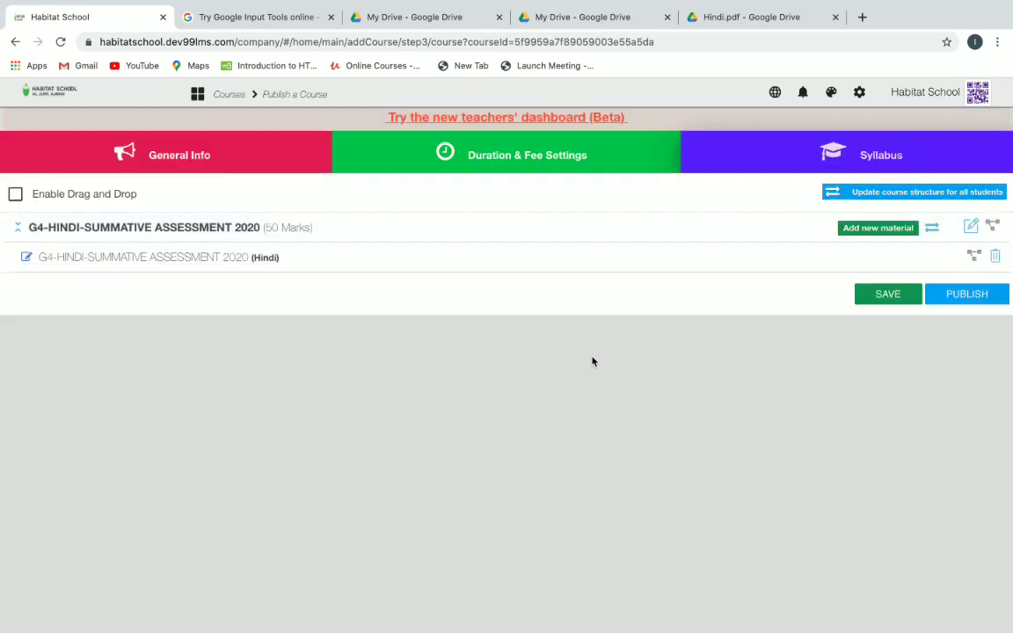
pyautogui.click(884, 295)
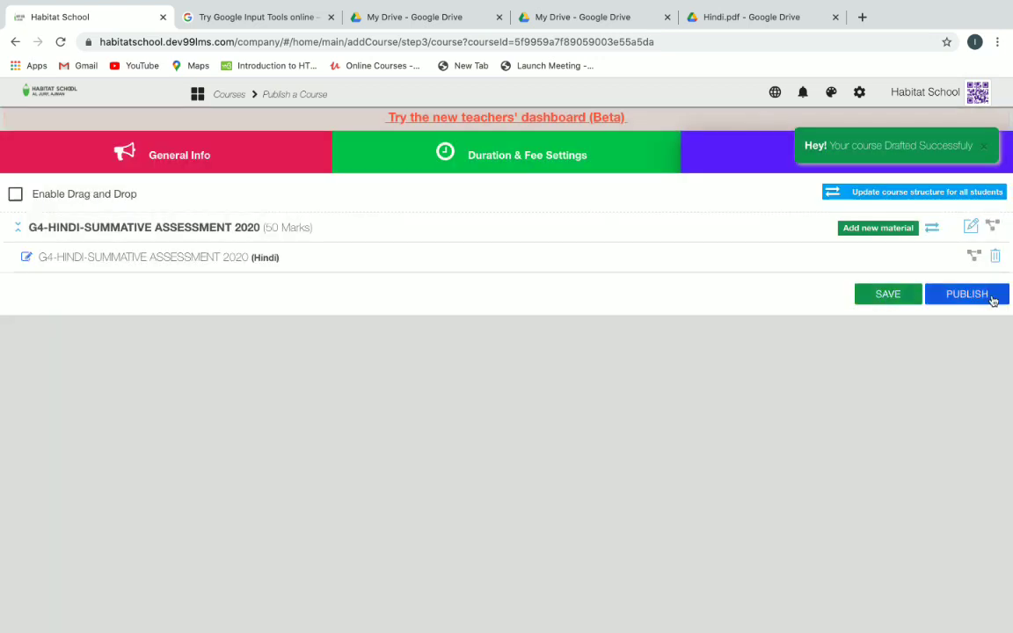
pyautogui.click(989, 297)
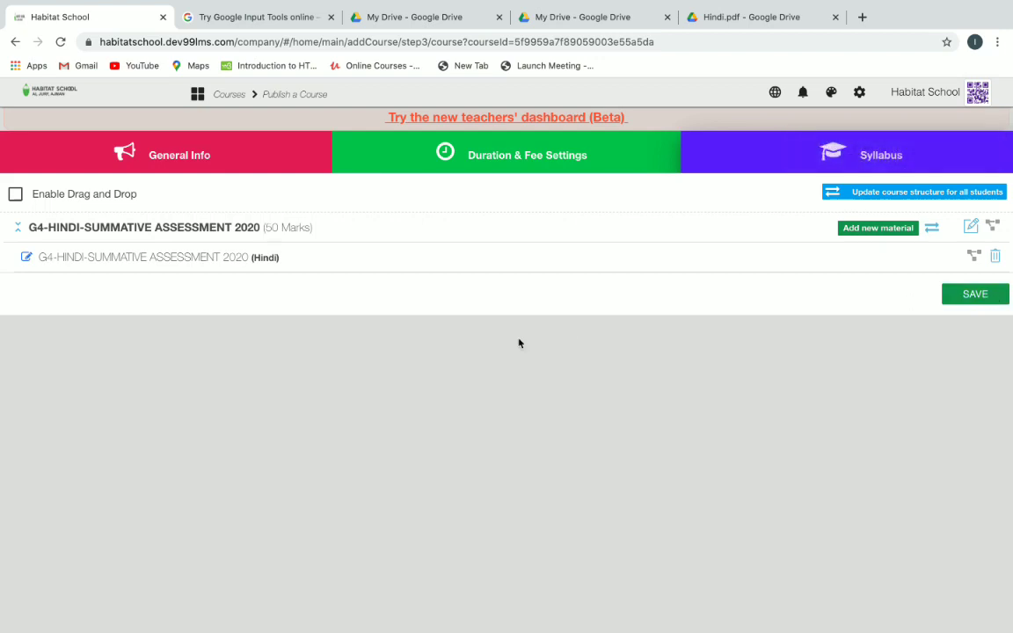
# Open the G4-HINDI-SUMMATIVE ASSESSMENT 2020 course page from Manage Published Courses.
pyautogui.click(197, 95)
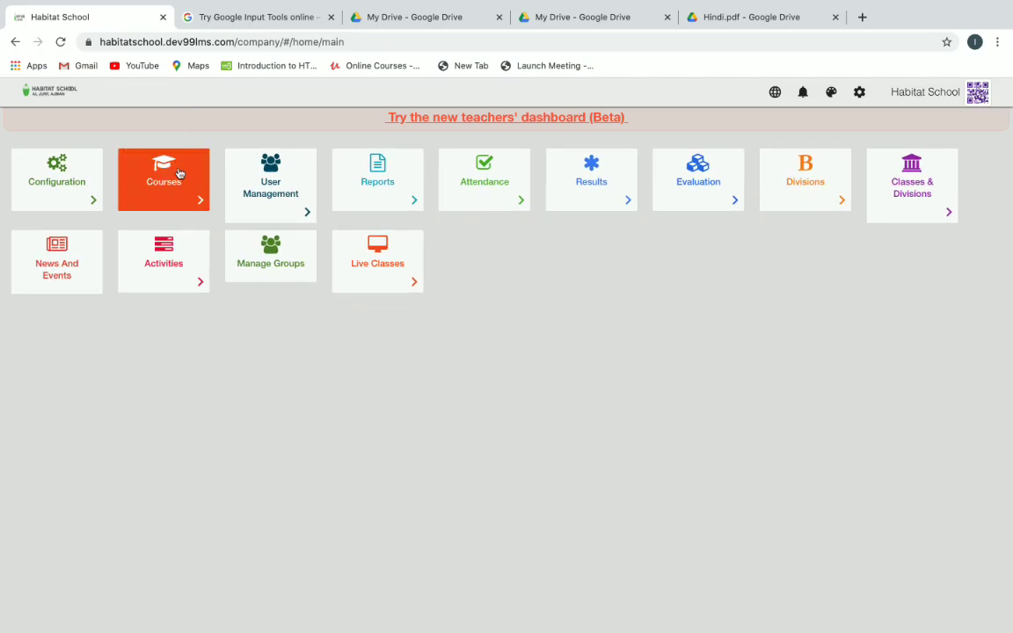
pyautogui.click(178, 174)
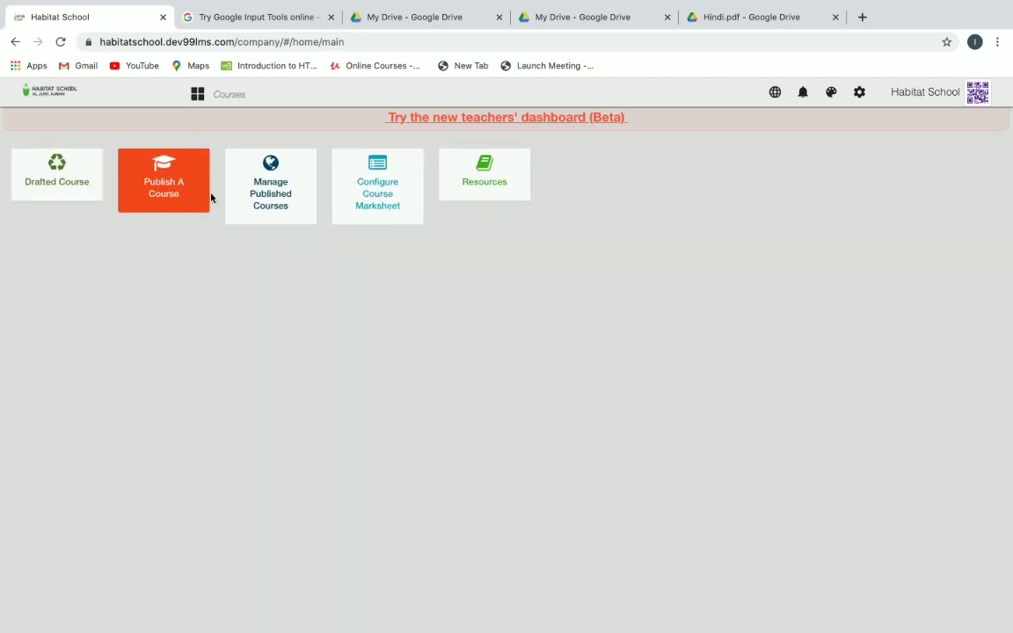
pyautogui.click(265, 195)
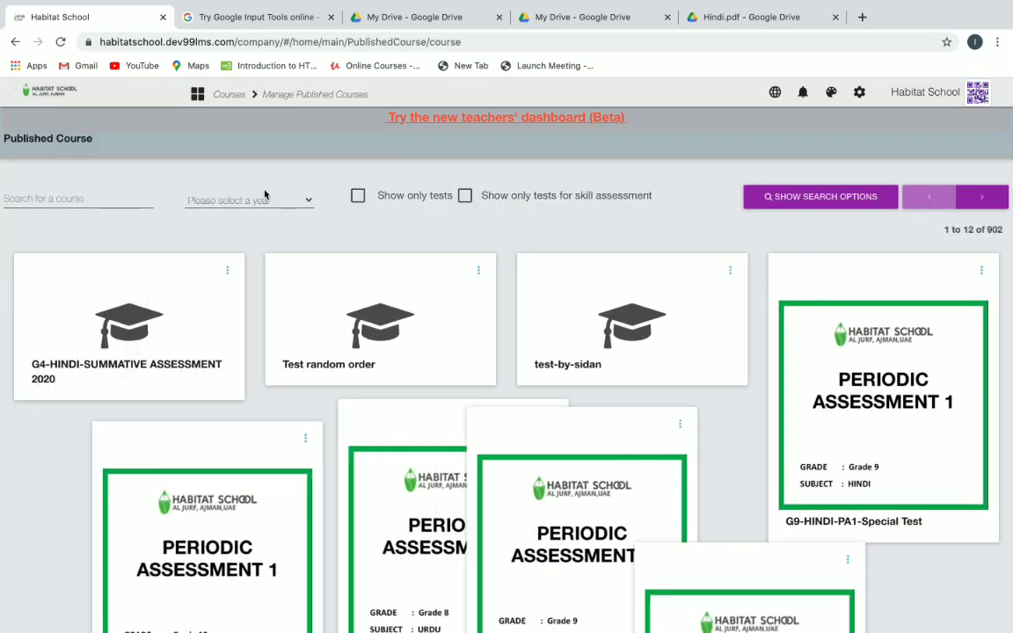
pyautogui.click(227, 270)
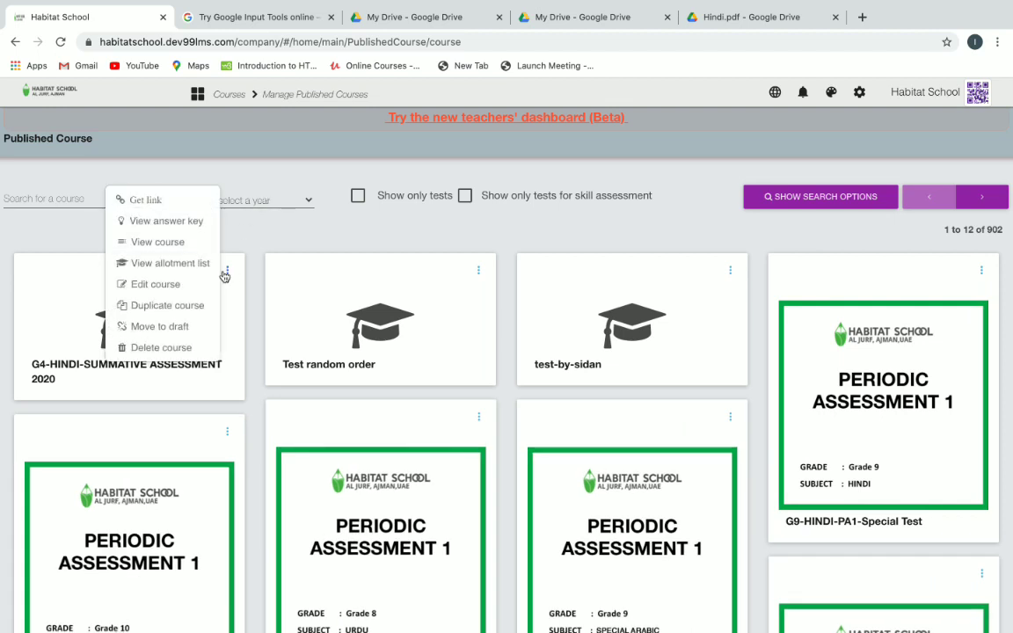
pyautogui.click(175, 244)
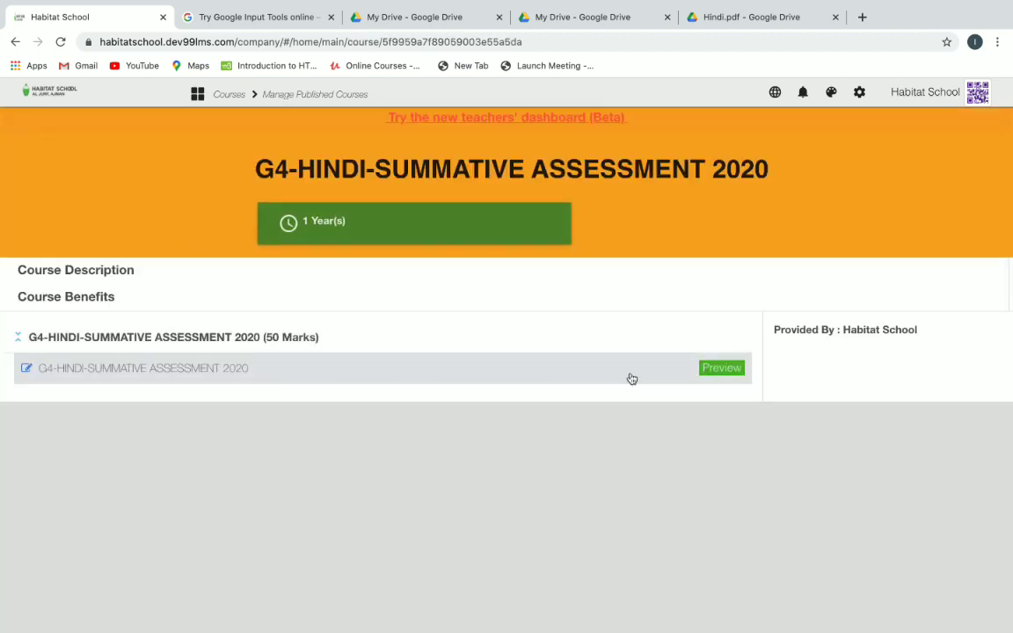
# Preview the exam's details, close the preview and return to the home dashboard.
pyautogui.click(711, 368)
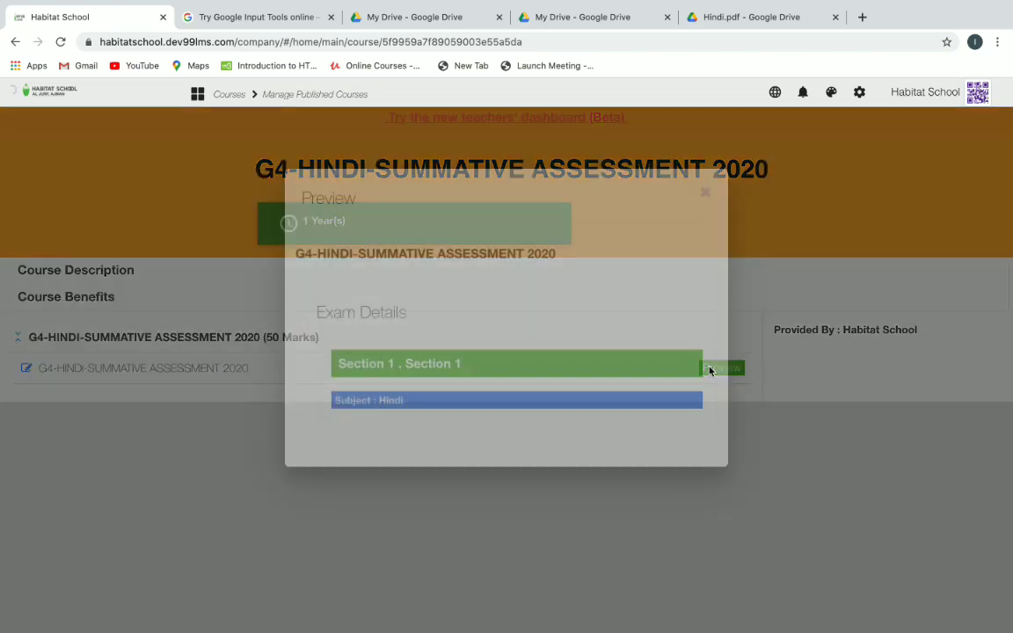
pyautogui.scroll(-3, 630, 352)
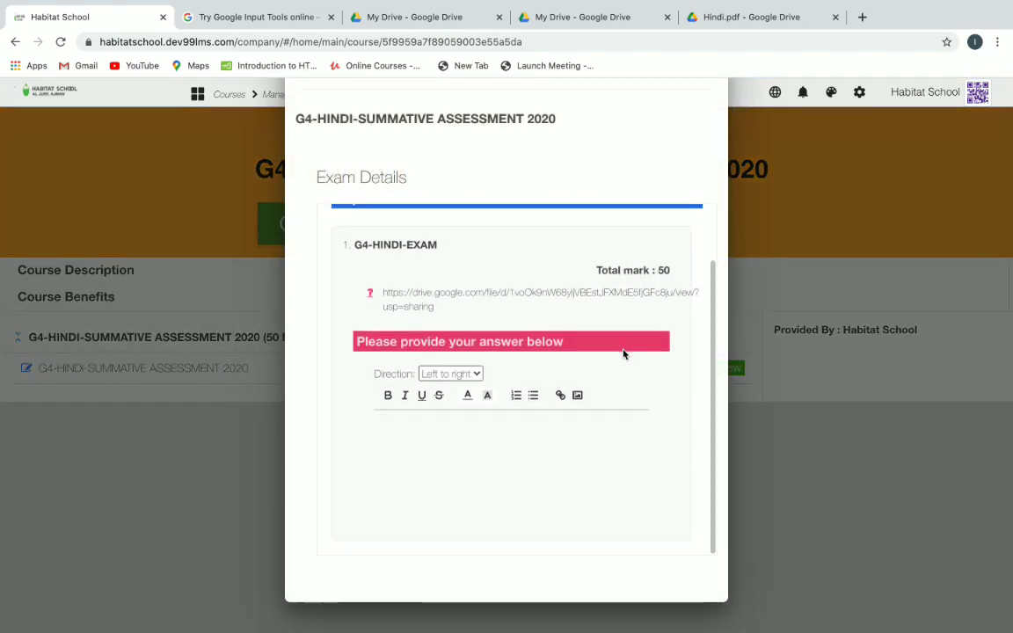
pyautogui.scroll(3, 623, 354)
pyautogui.click(816, 432)
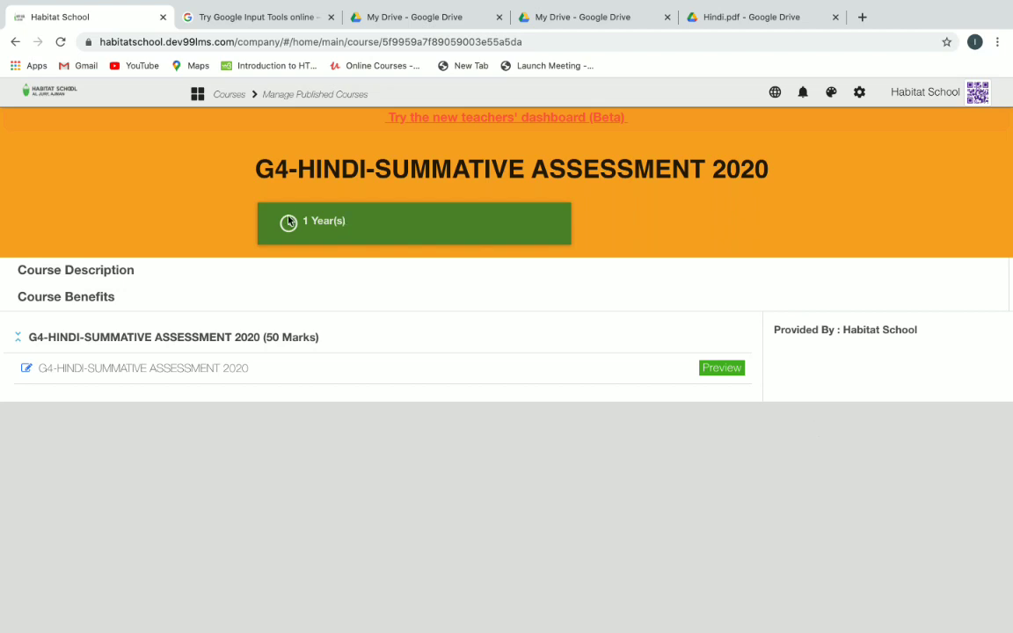
pyautogui.click(198, 94)
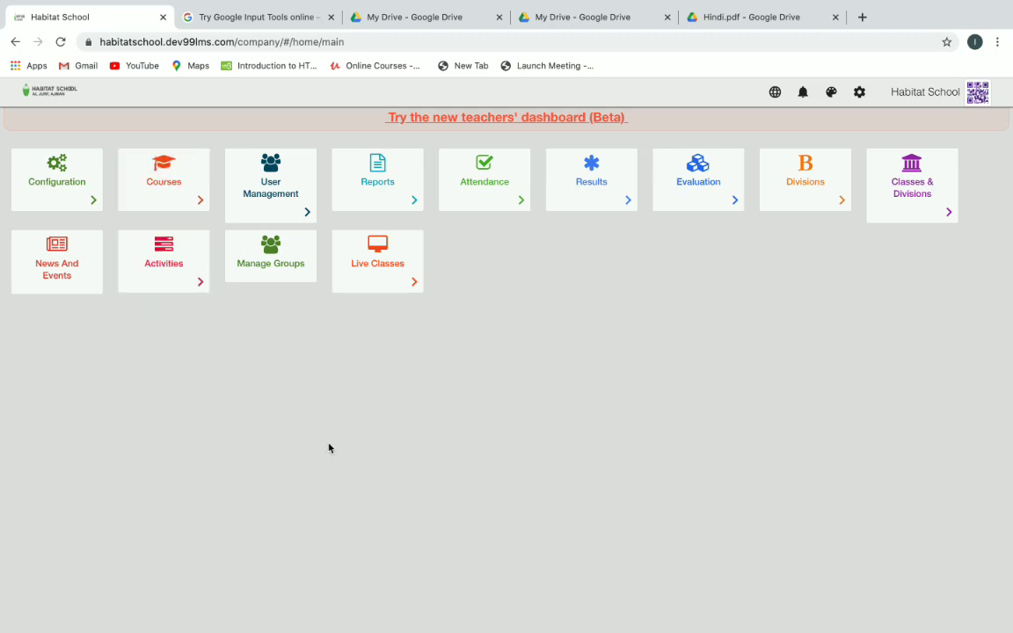
# Find the test student under View Students and begin adding a new course for them.
pyautogui.click(296, 192)
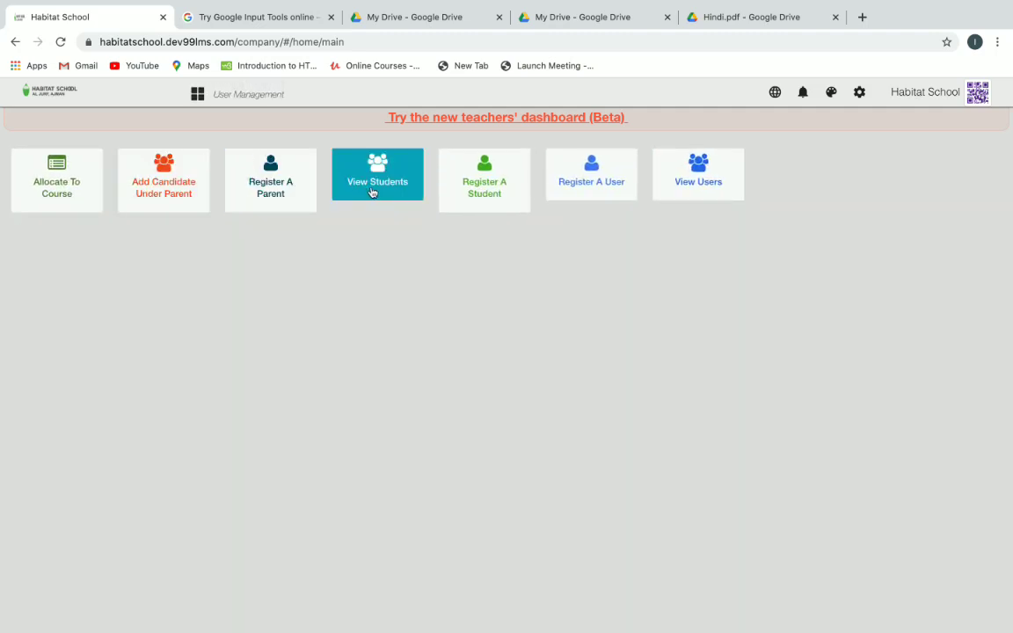
pyautogui.click(393, 190)
pyautogui.click(146, 194)
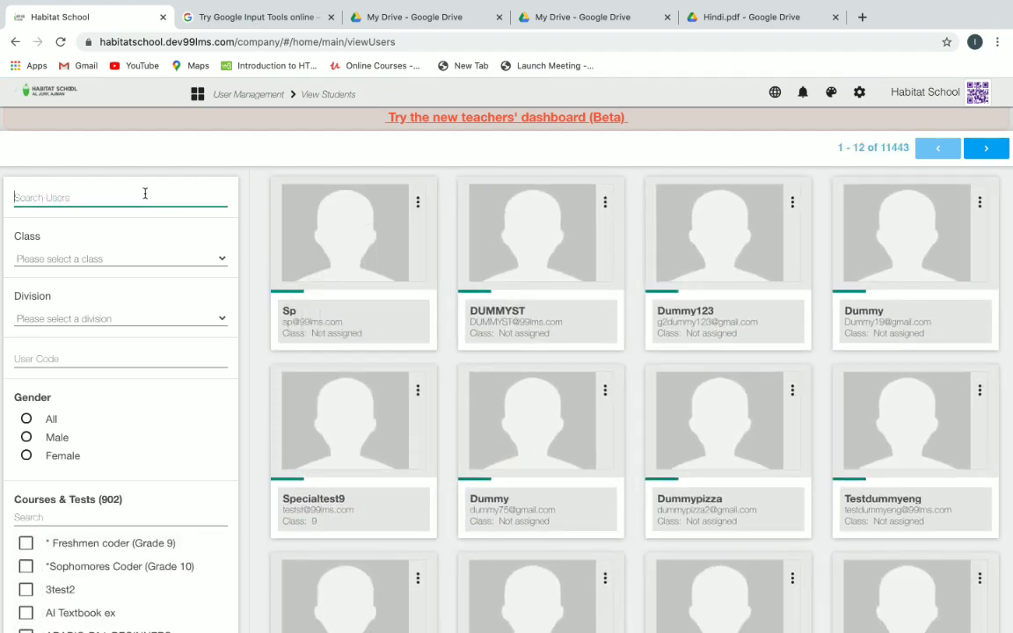
pyautogui.write('TESTIHS')
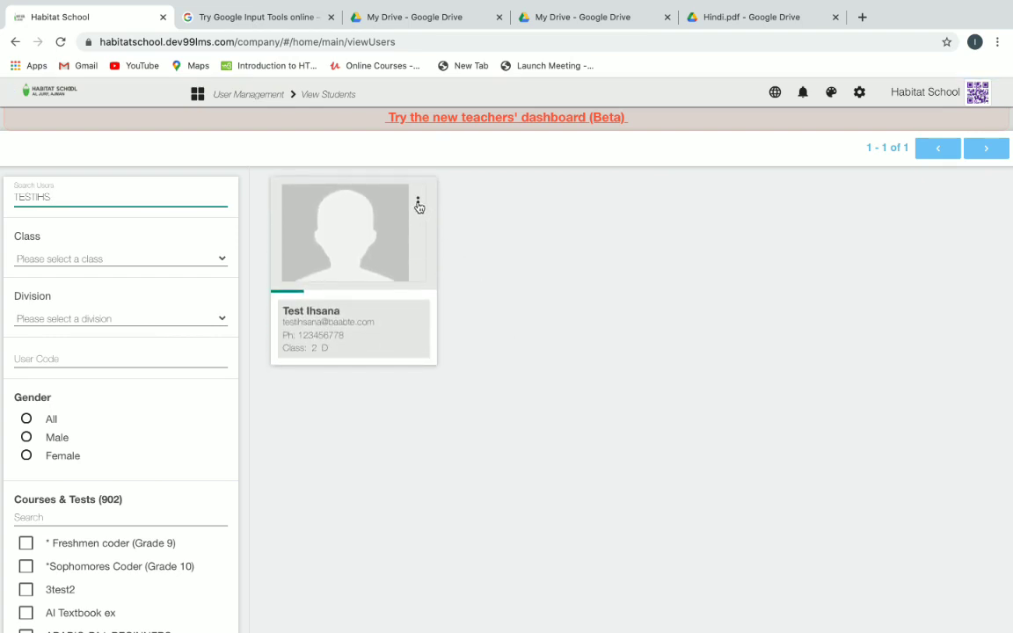
pyautogui.click(418, 203)
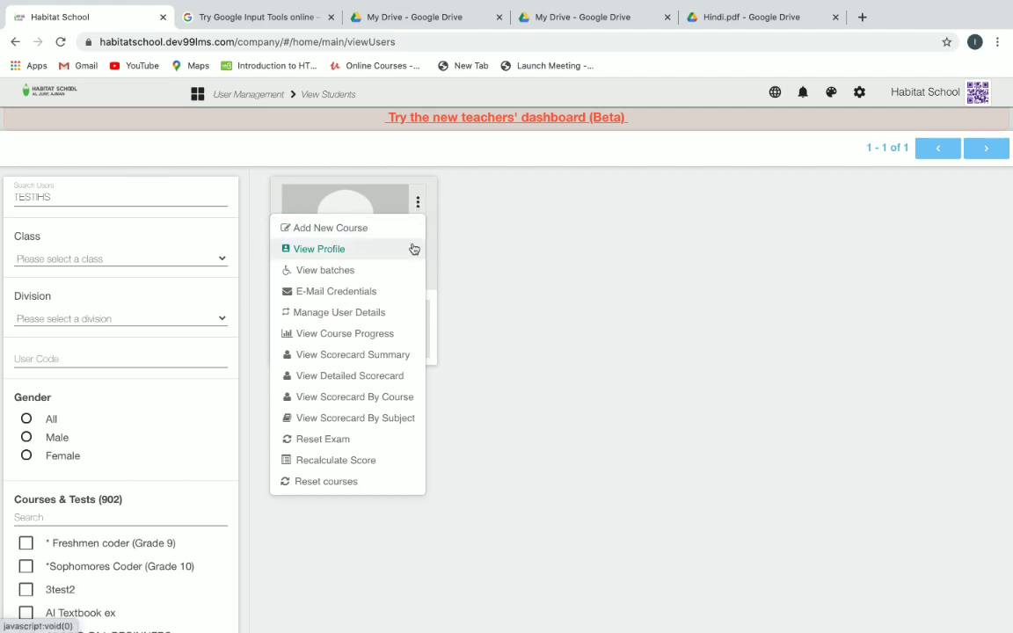
pyautogui.click(370, 237)
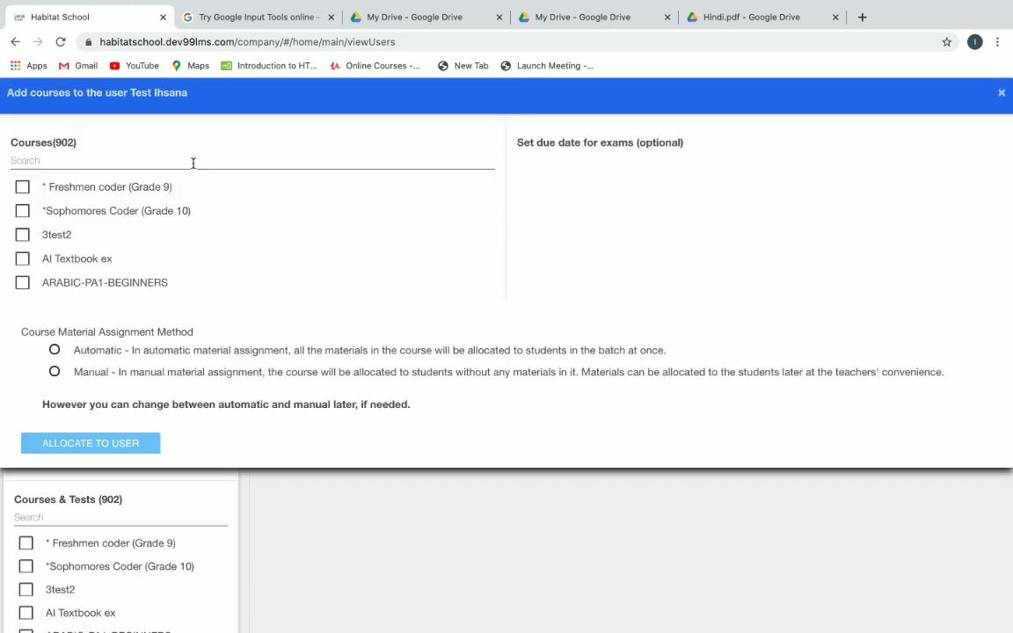
# Allocate the G4-HINDI-SUMMATIVE ASSESSMENT 2020 course to the student with automatic material assignment.
pyautogui.click(192, 163)
pyautogui.write('G10HIN')
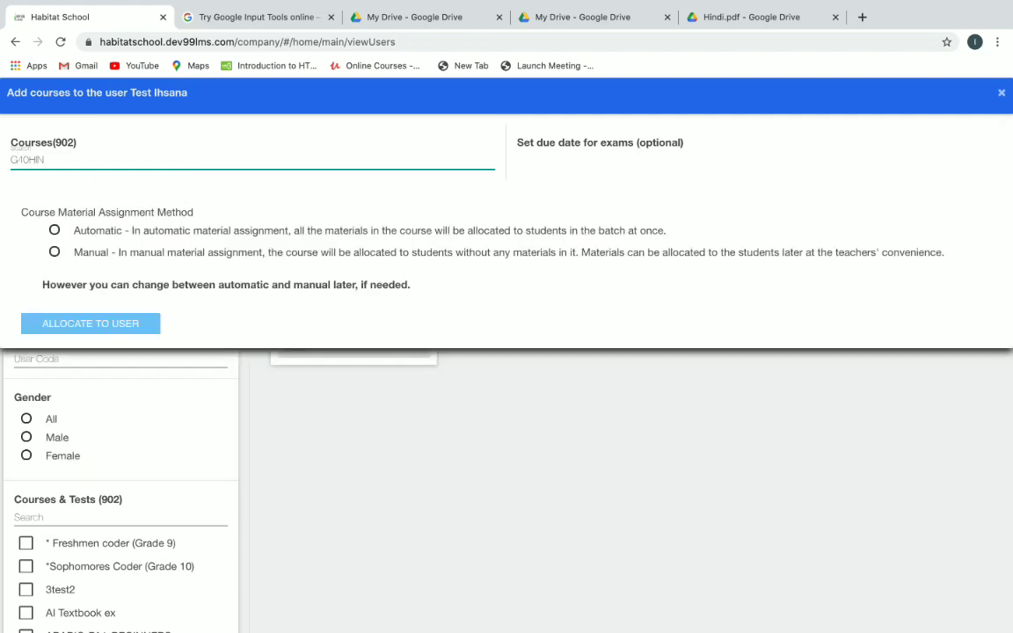
pyautogui.click(29, 161)
pyautogui.press('BackSpace')
pyautogui.press('BackSpace')
pyautogui.write('4')
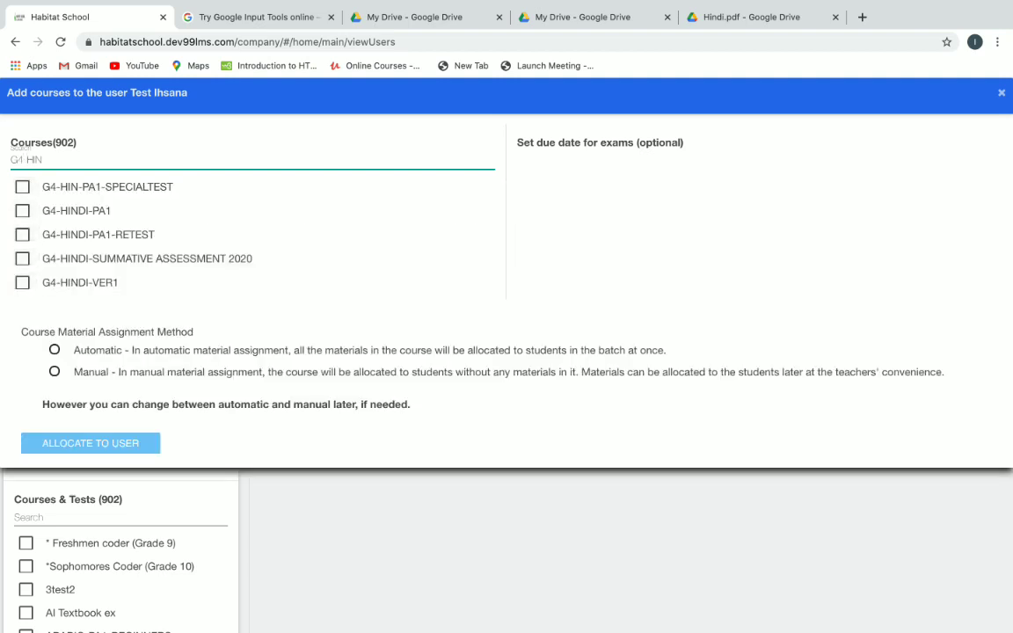
pyautogui.click(23, 260)
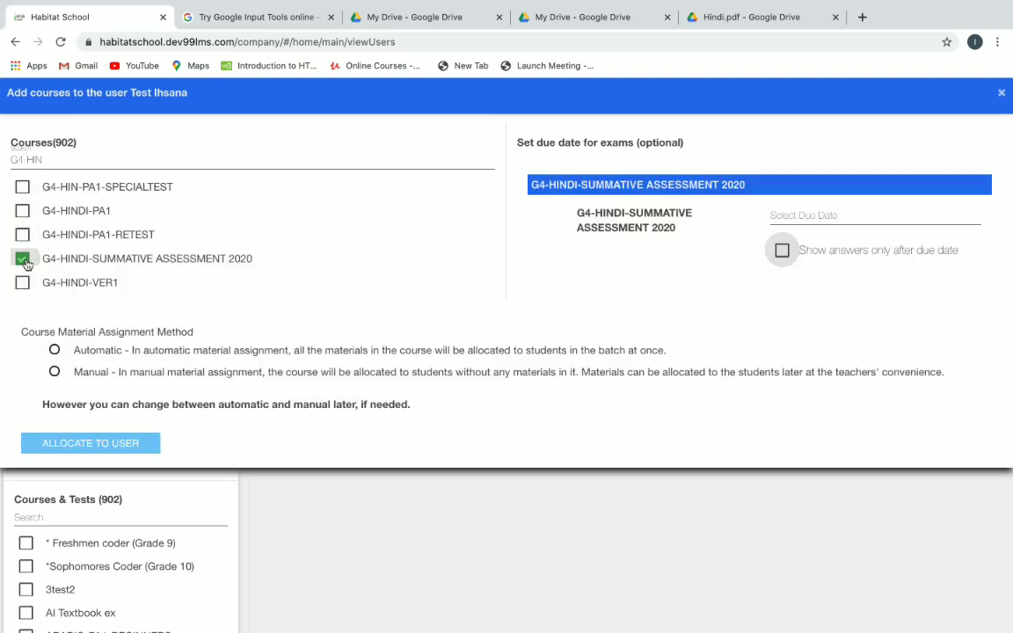
pyautogui.click(56, 350)
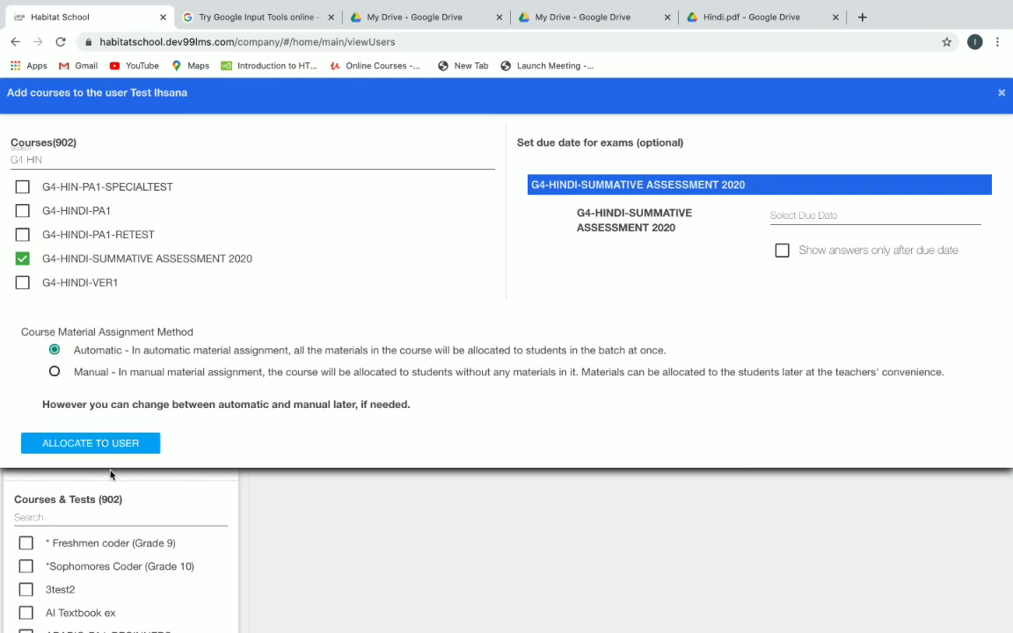
pyautogui.click(839, 218)
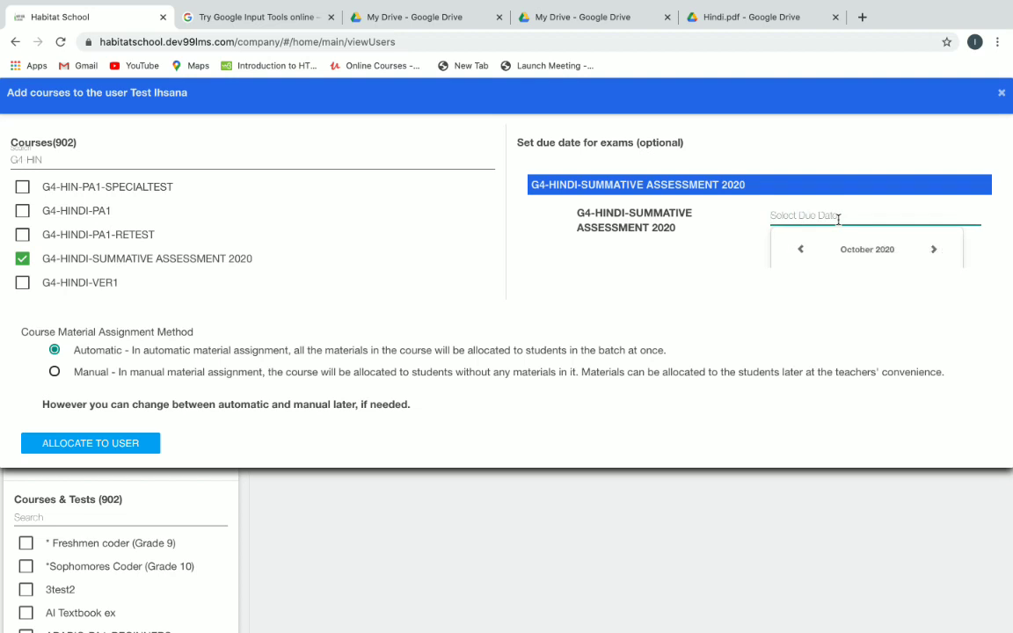
pyautogui.scroll(-2, 923, 210)
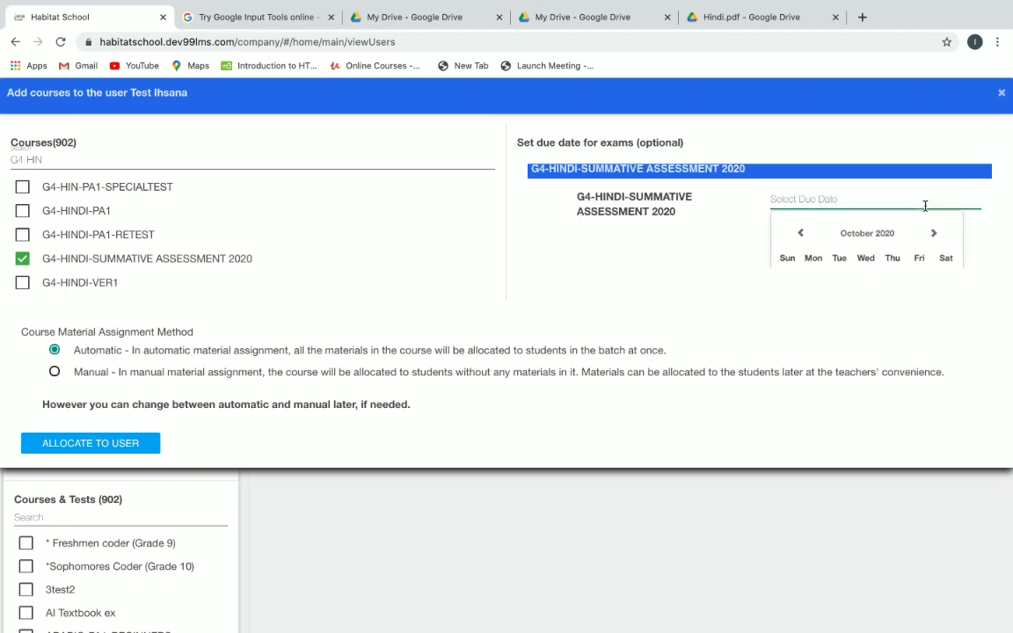
pyautogui.scroll(-5, 926, 211)
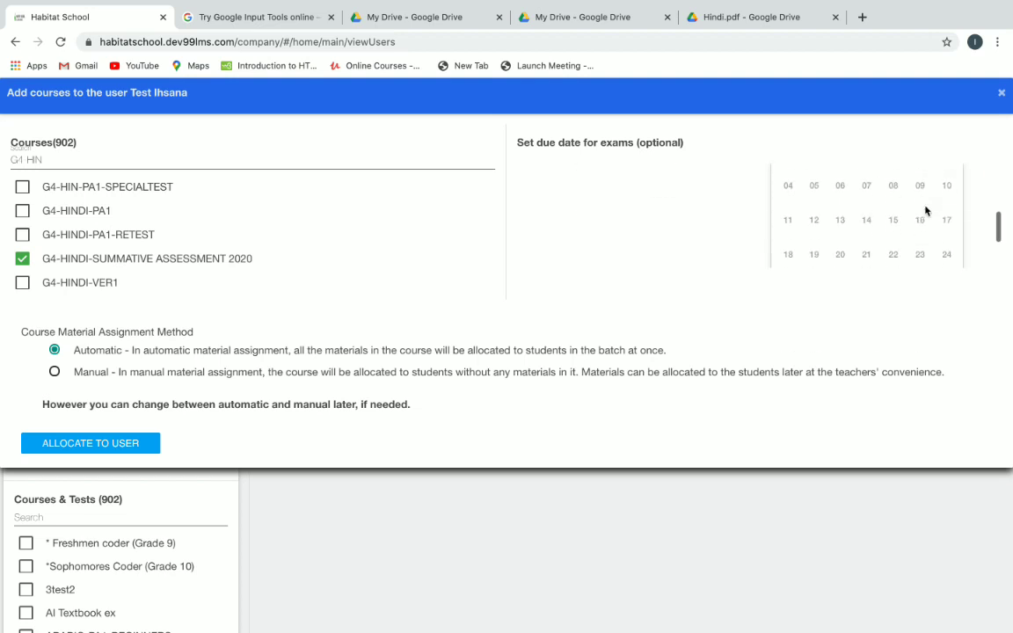
pyautogui.scroll(7, 926, 211)
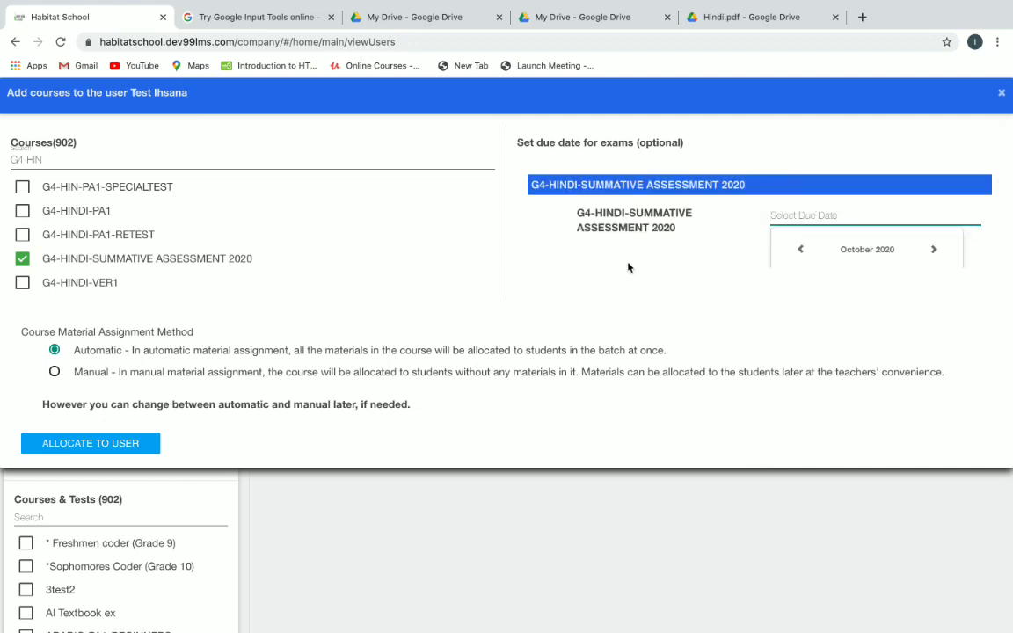
pyautogui.click(115, 444)
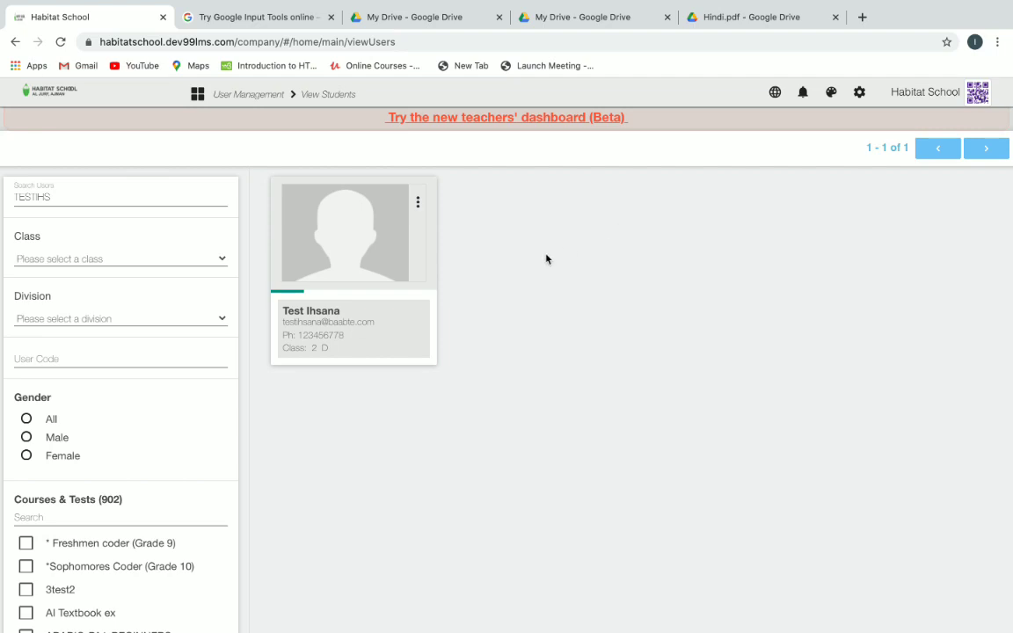
# Go to habitatschool.dev99lms.com in a new tab and choose the Student login.
pyautogui.click(863, 18)
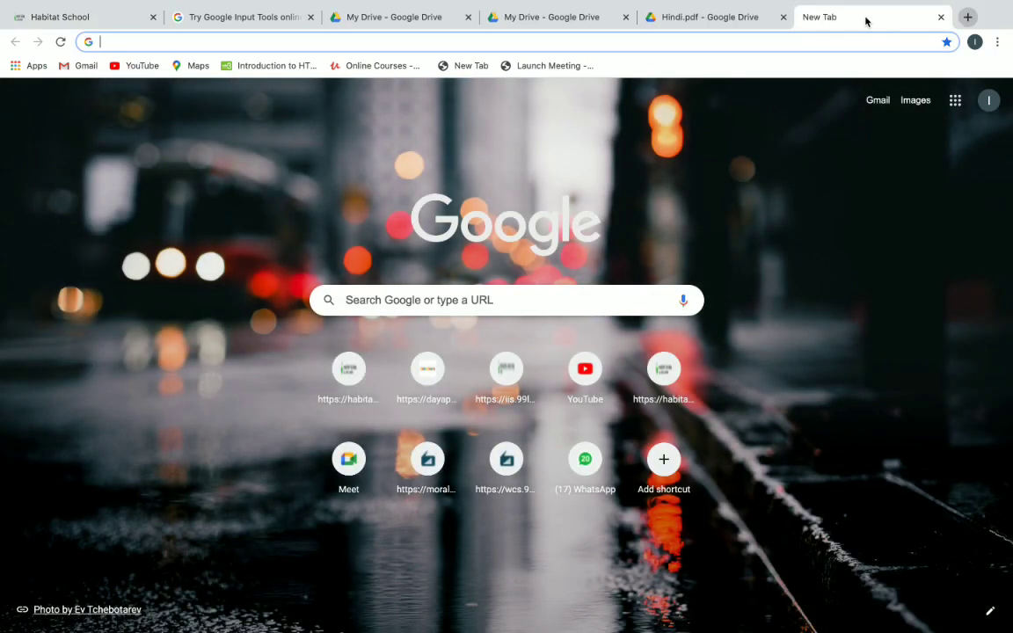
pyautogui.write('HABitatschool.99lms.com')
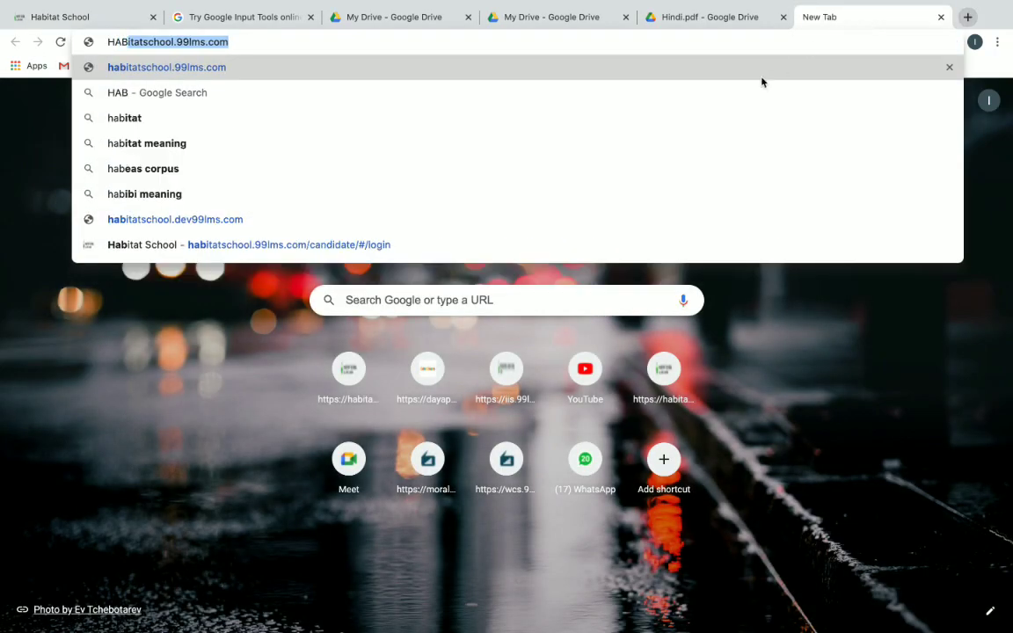
pyautogui.click(607, 218)
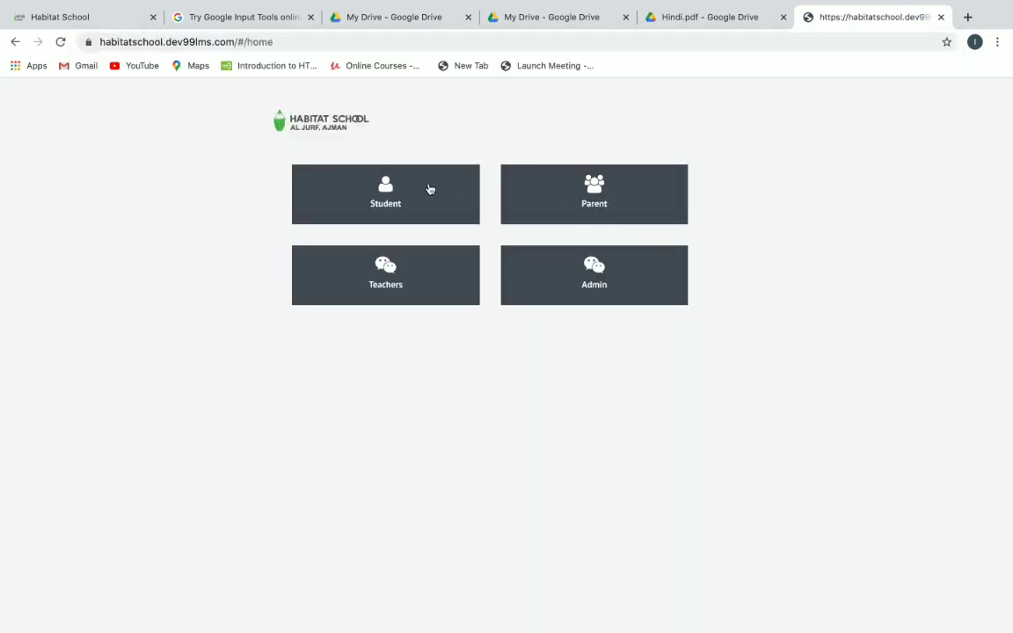
pyautogui.click(427, 192)
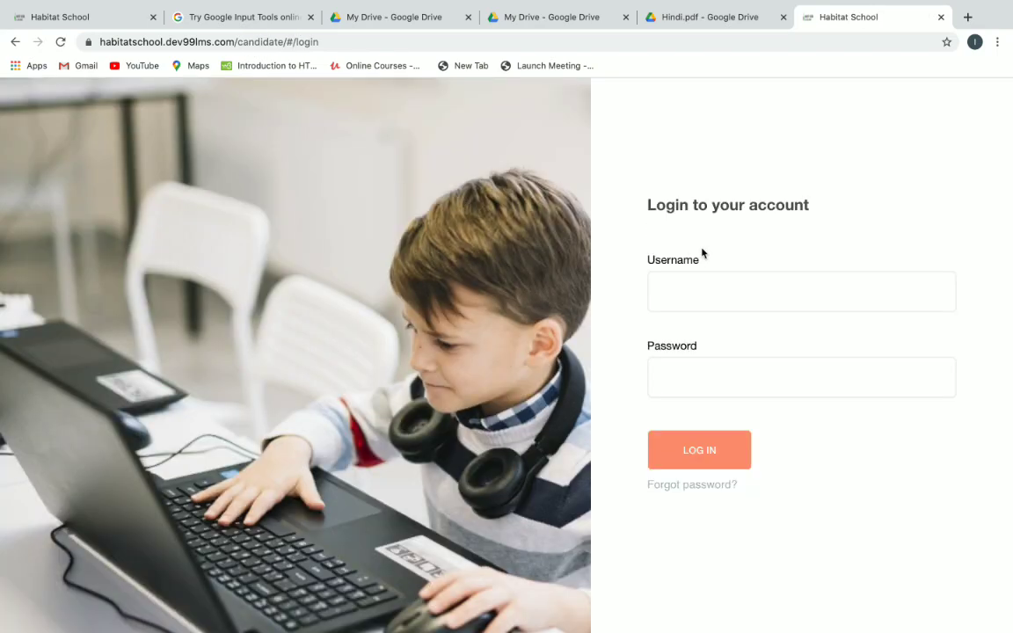
# Log in with the saved test student username and the account password.
pyautogui.click(715, 291)
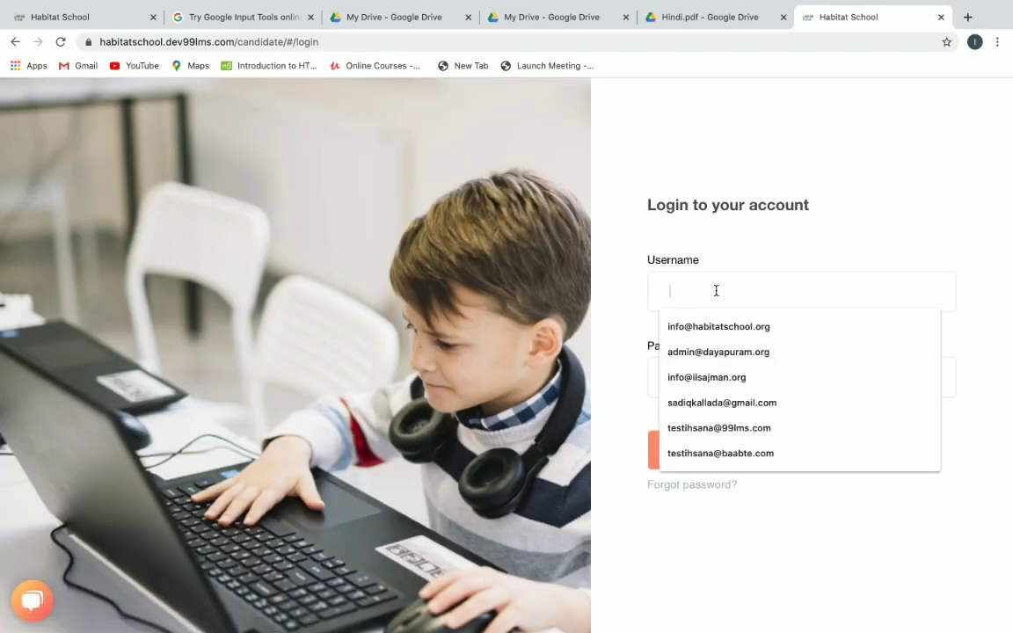
pyautogui.write('TEST')
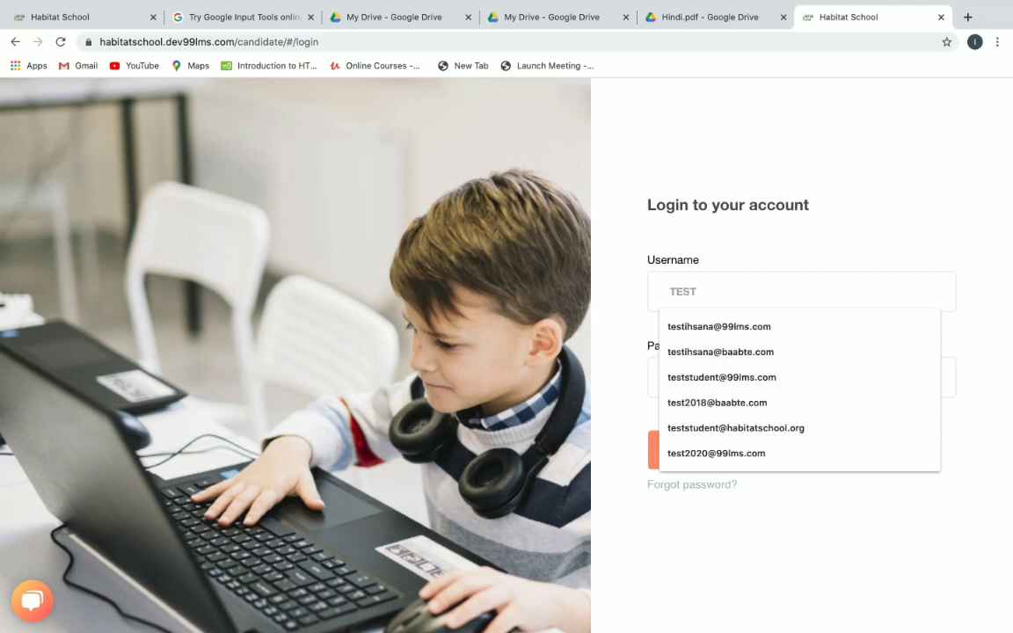
pyautogui.click(753, 353)
pyautogui.click(711, 377)
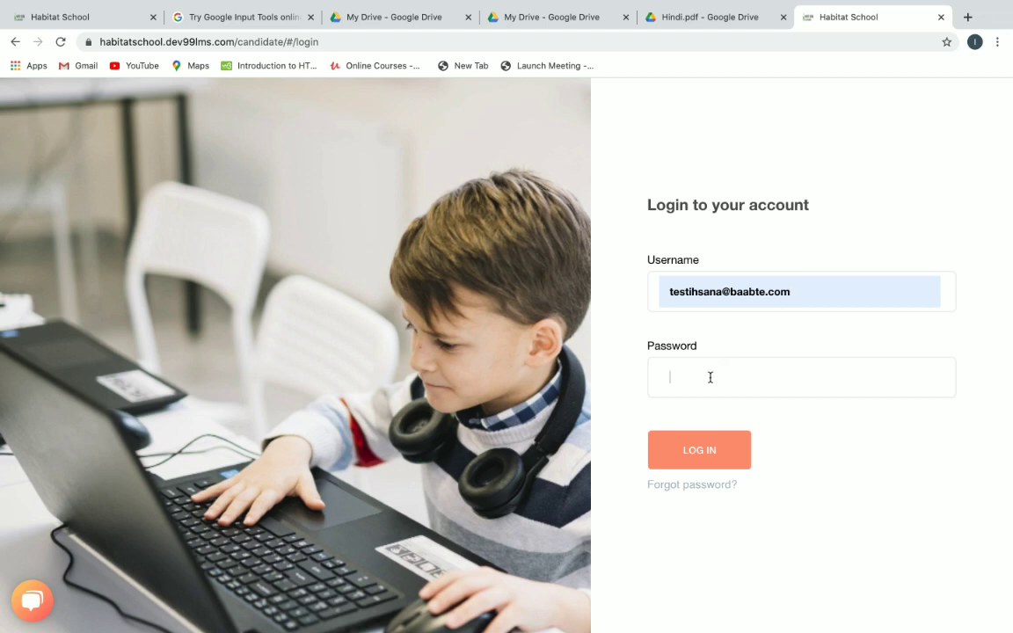
pyautogui.write('•••••••')
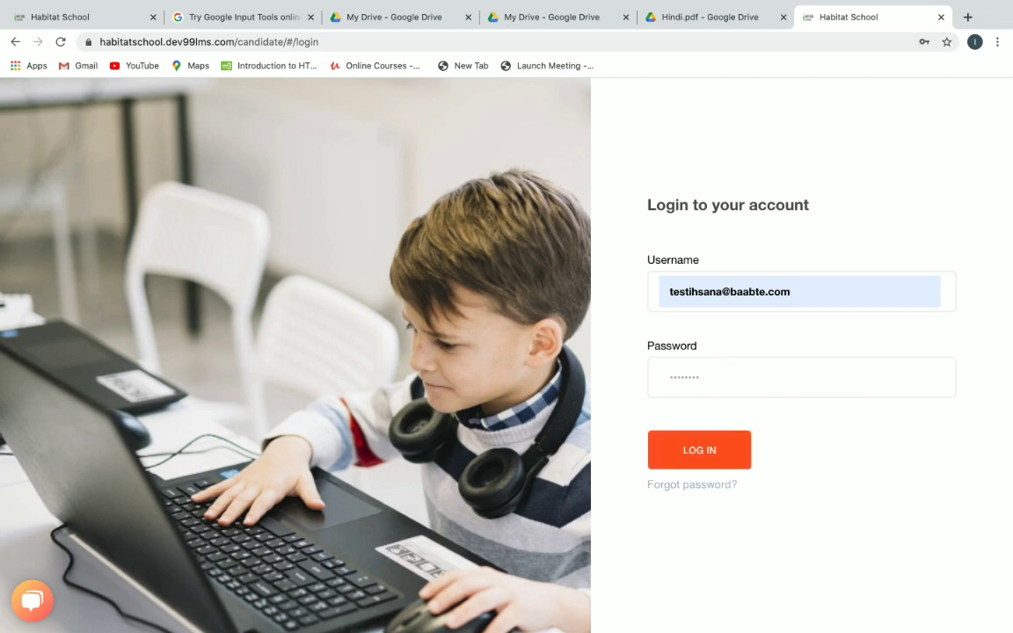
pyautogui.press('BackSpace')
pyautogui.press('BackSpace')
pyautogui.press('BackSpace')
pyautogui.press('BackSpace')
pyautogui.press('BackSpace')
pyautogui.press('BackSpace')
pyautogui.press('BackSpace')
pyautogui.write('•••••')
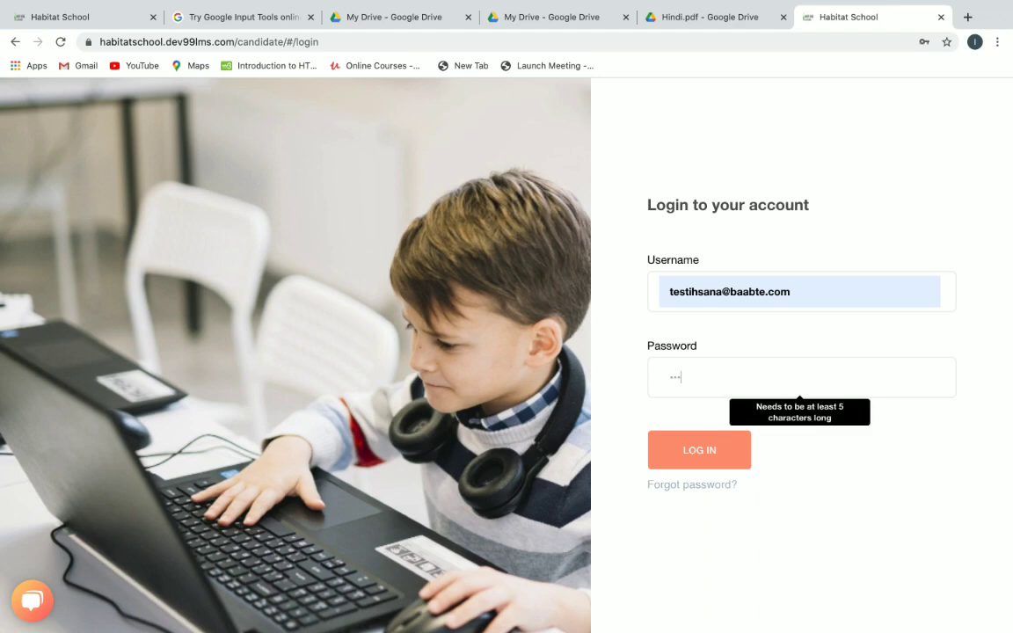
pyautogui.press('Return')
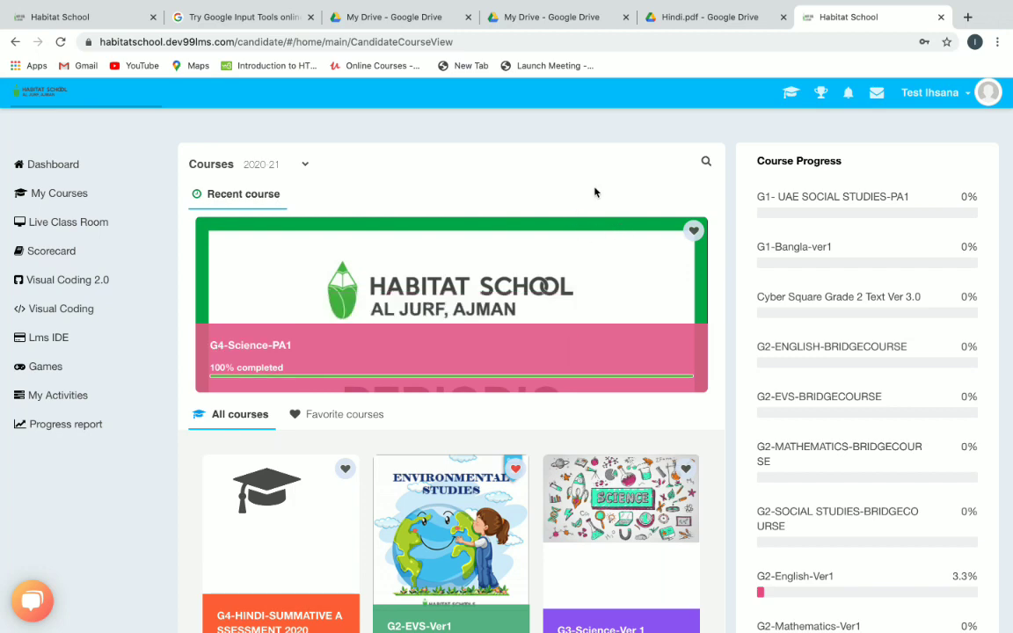
# Start the G4-HINDI-SUMMATIVE ASSESSMENT 2020 exam after ticking the agreement to its rules.
pyautogui.scroll(-3, 594, 191)
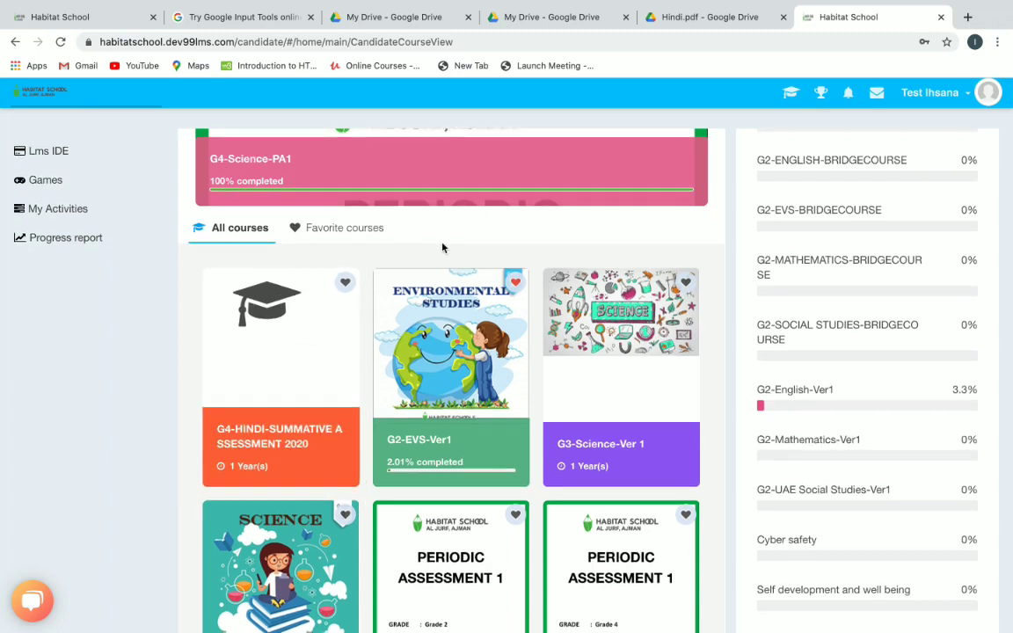
pyautogui.scroll(-1, 413, 233)
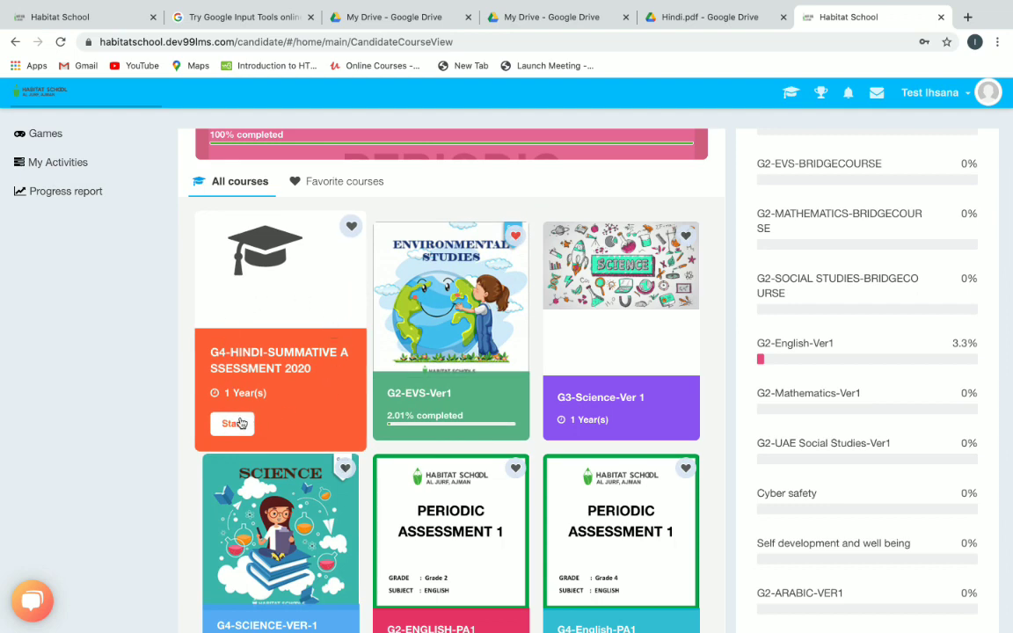
pyautogui.click(233, 425)
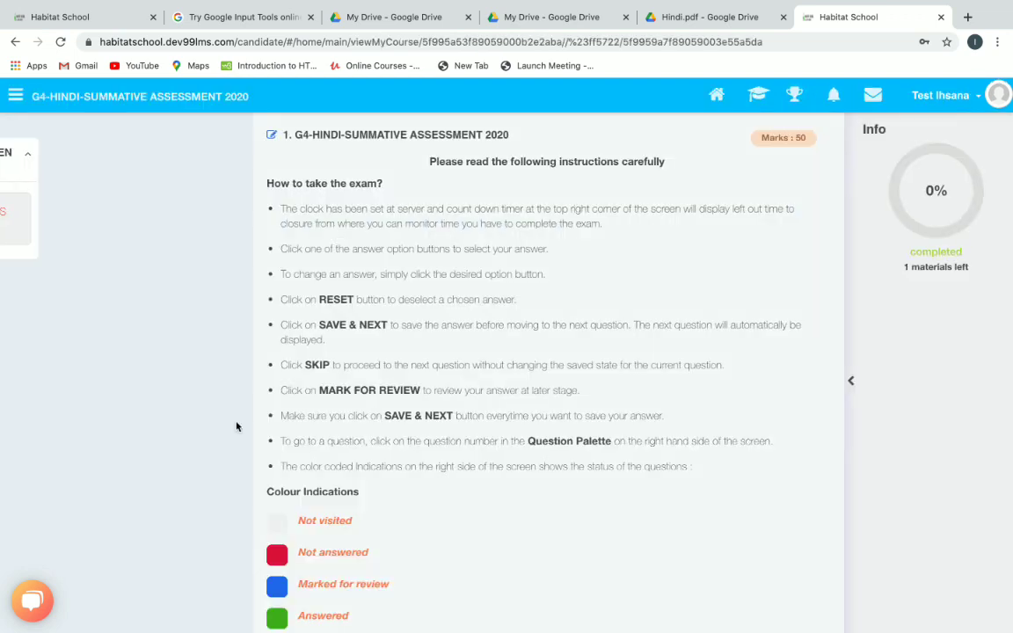
pyautogui.scroll(-3, 655, 314)
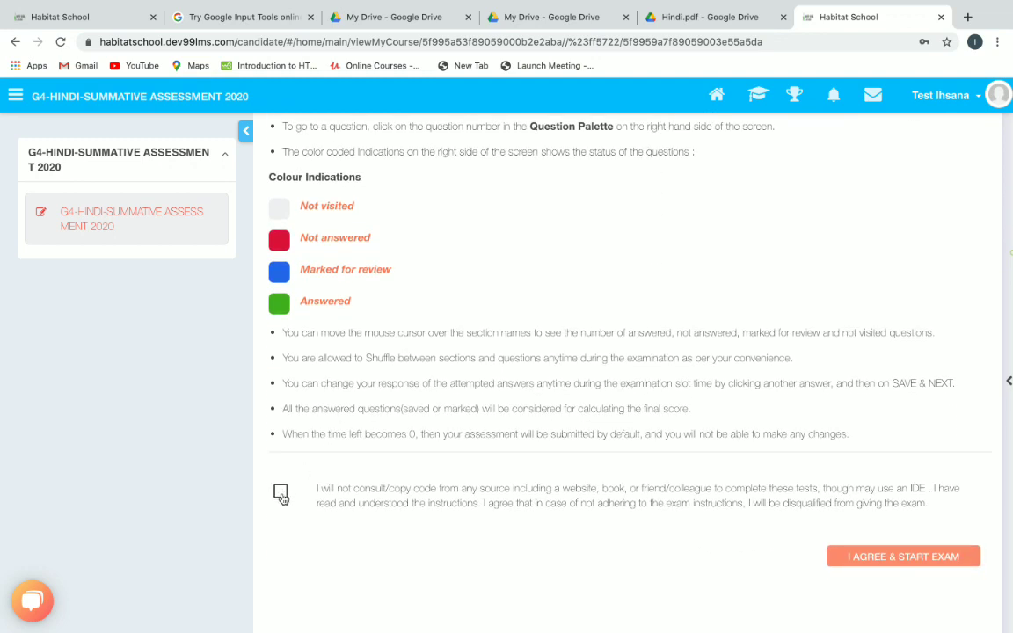
pyautogui.click(280, 493)
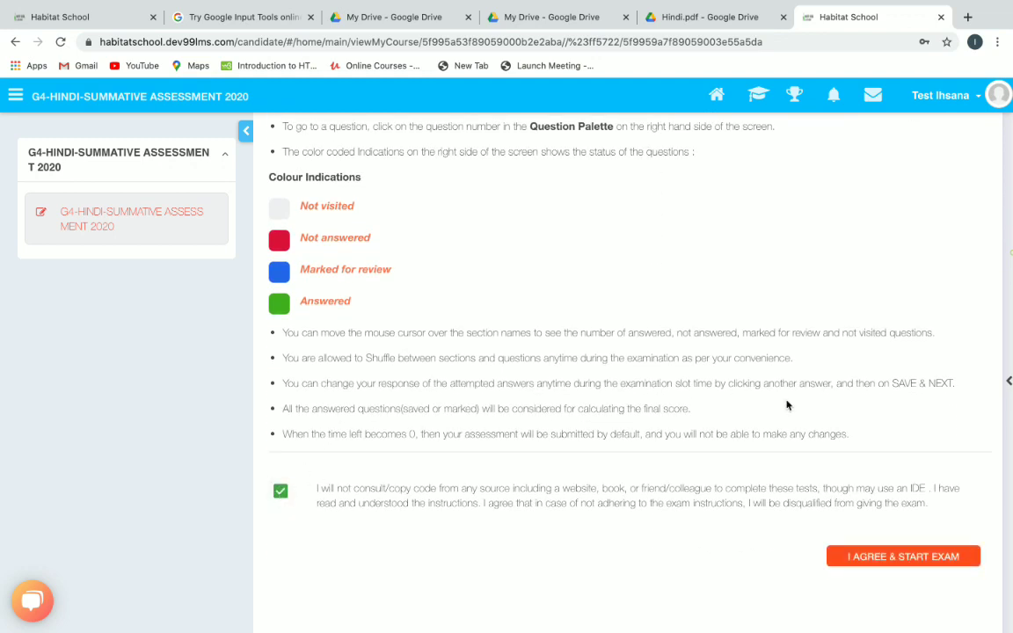
pyautogui.click(938, 554)
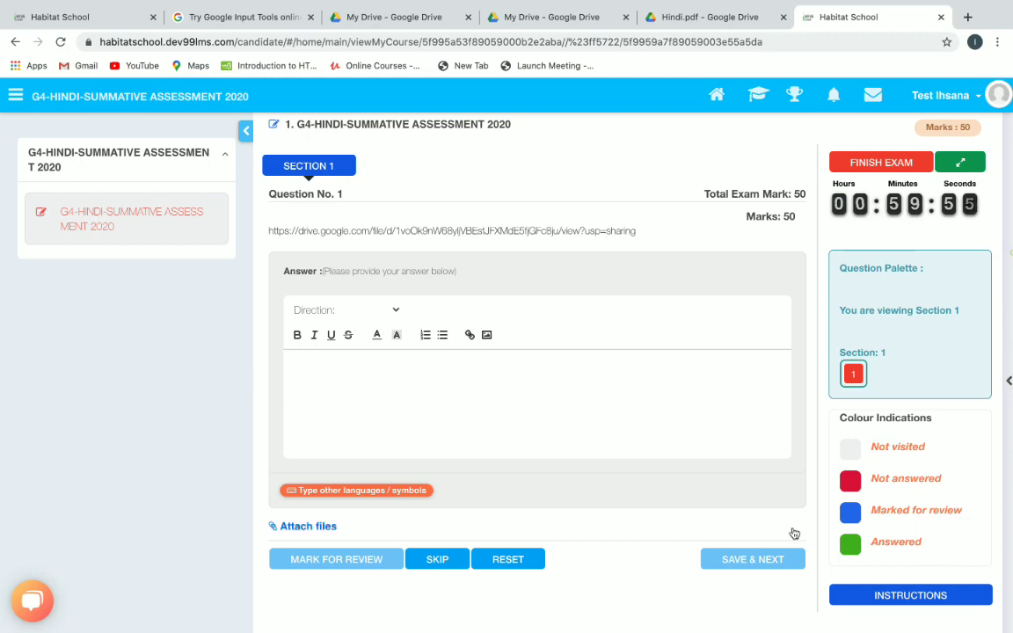
# Copy the Hindi.pdf Google Drive link from Question No. 1 into a new browser tab.
pyautogui.moveTo(268, 231); pyautogui.dragTo(657, 231)
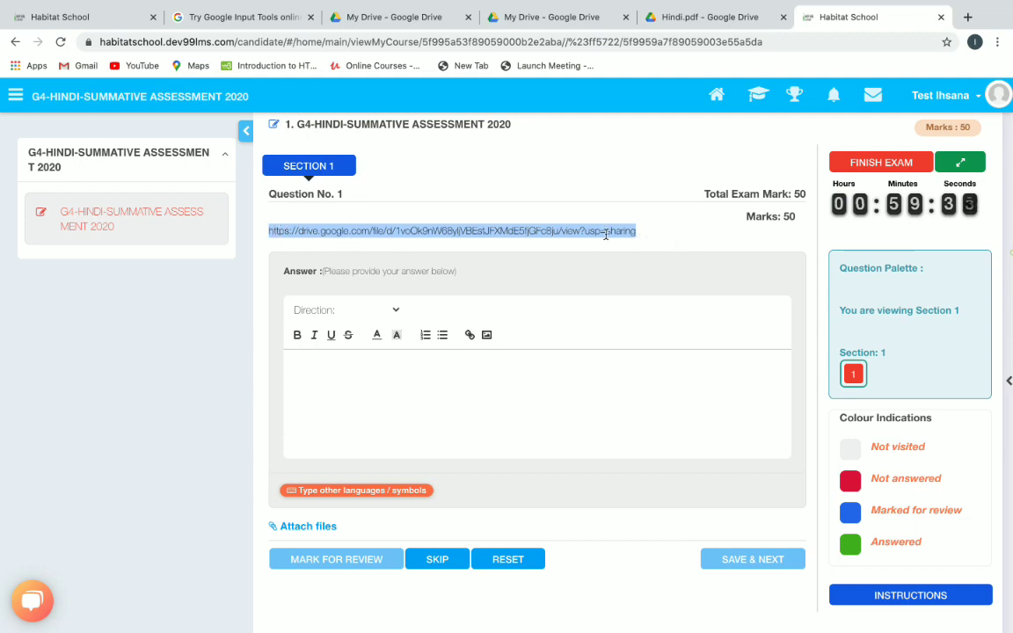
pyautogui.click(615, 197)
pyautogui.moveTo(268, 231); pyautogui.dragTo(655, 233)
pyautogui.click(321, 231)
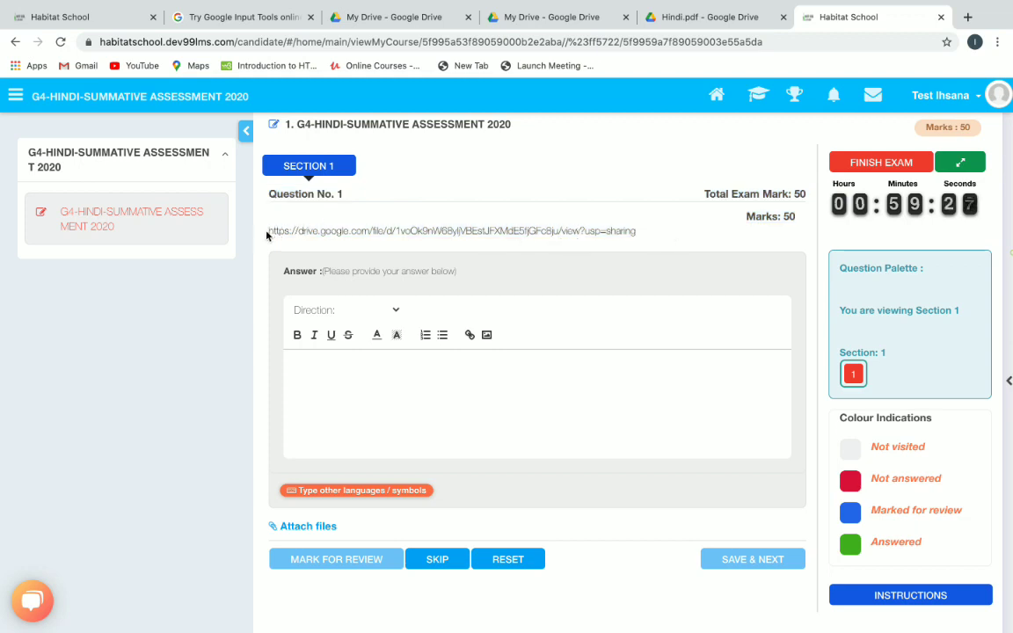
pyautogui.moveTo(270, 230); pyautogui.dragTo(639, 237)
pyautogui.press('super+c')
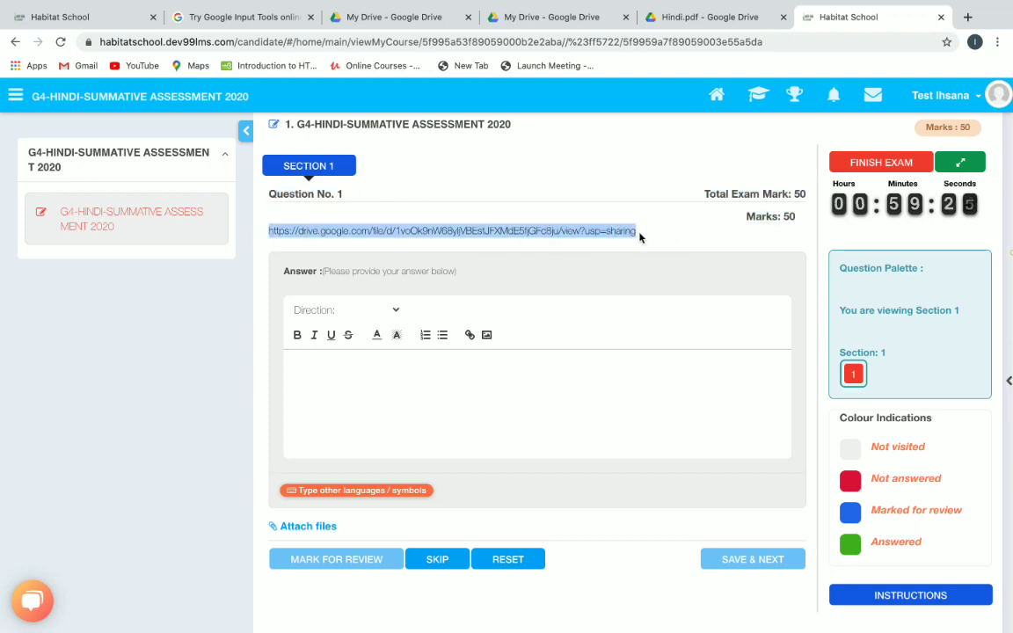
pyautogui.click(968, 17)
# Load the Hindi.pdf share link, read pages 1–4, and return to the Habitat School exam.
pyautogui.press('super+v')
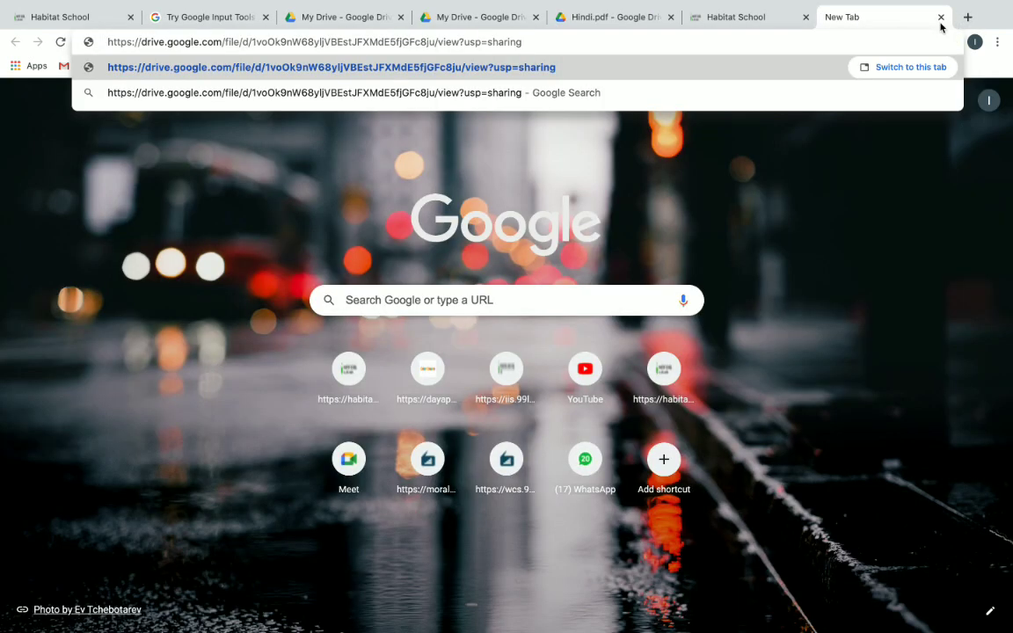
pyautogui.press('Return')
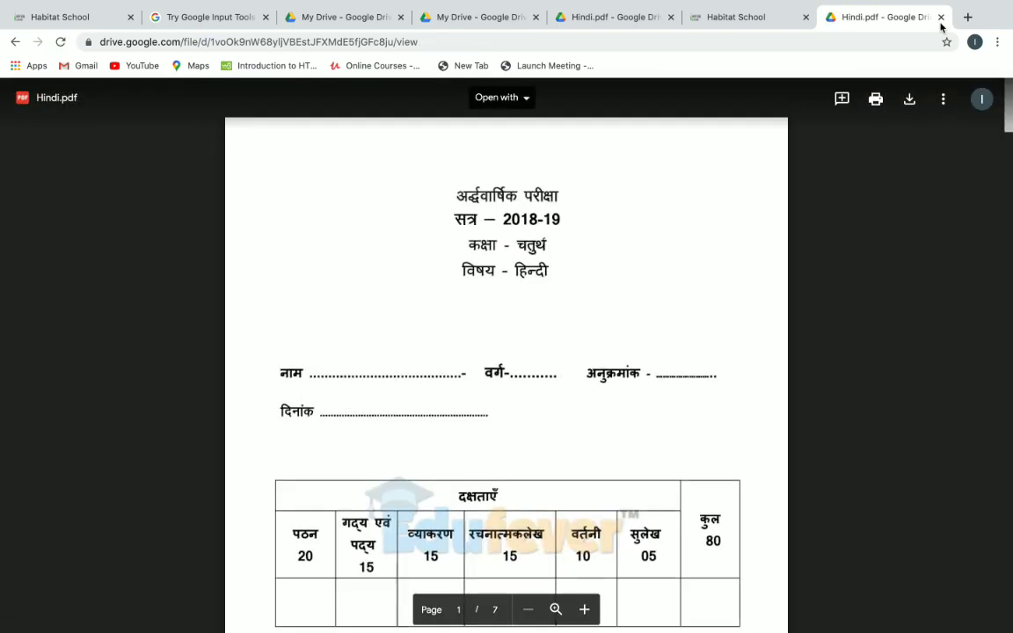
pyautogui.scroll(-5, 645, 278)
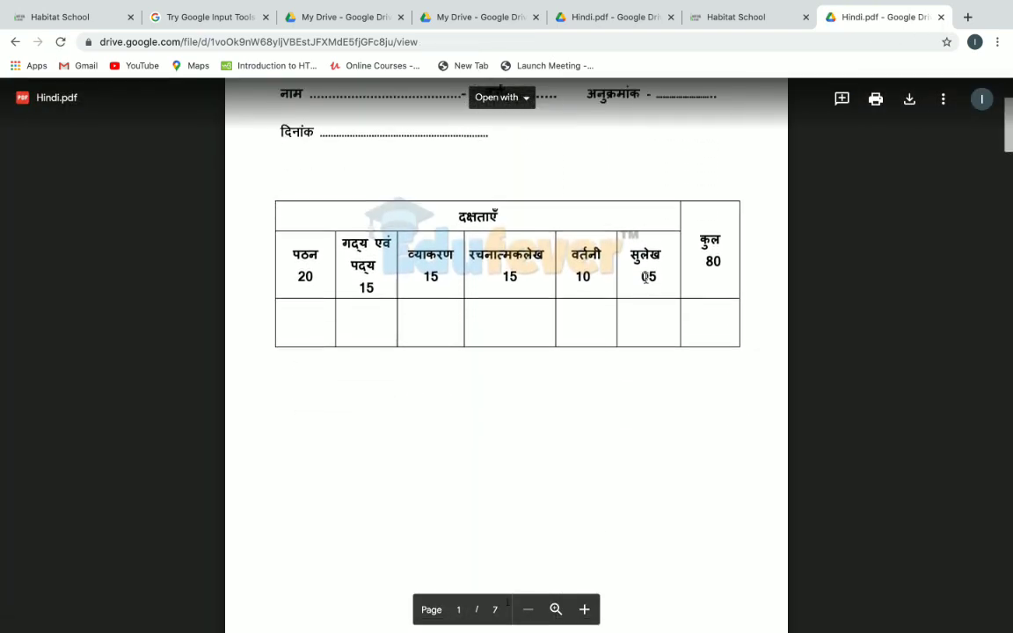
pyautogui.scroll(-10, 646, 278)
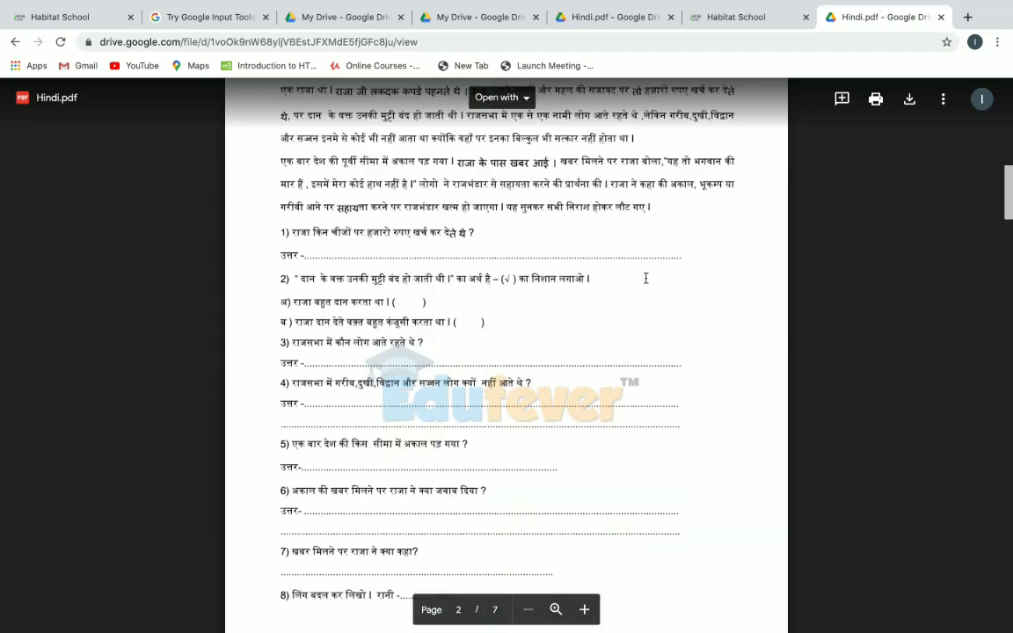
pyautogui.scroll(-10, 645, 278)
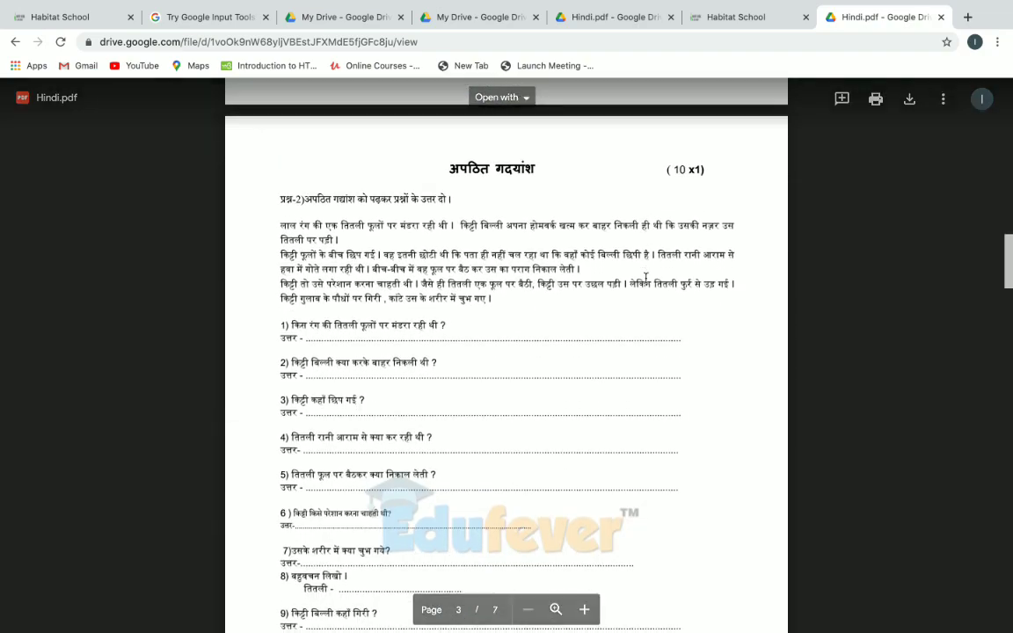
pyautogui.scroll(-7, 646, 277)
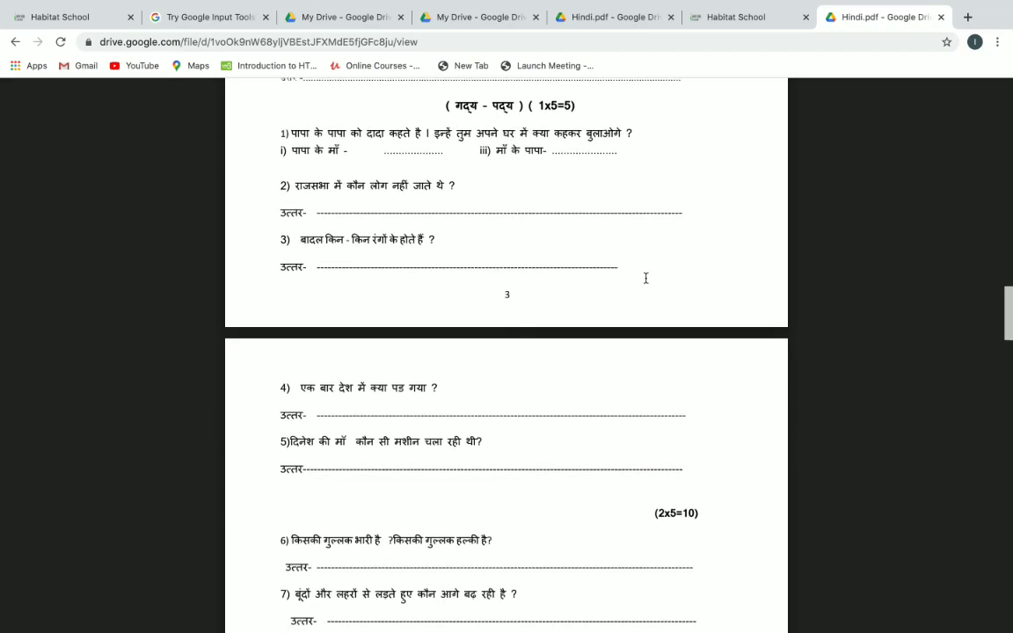
pyautogui.scroll(-2, 646, 277)
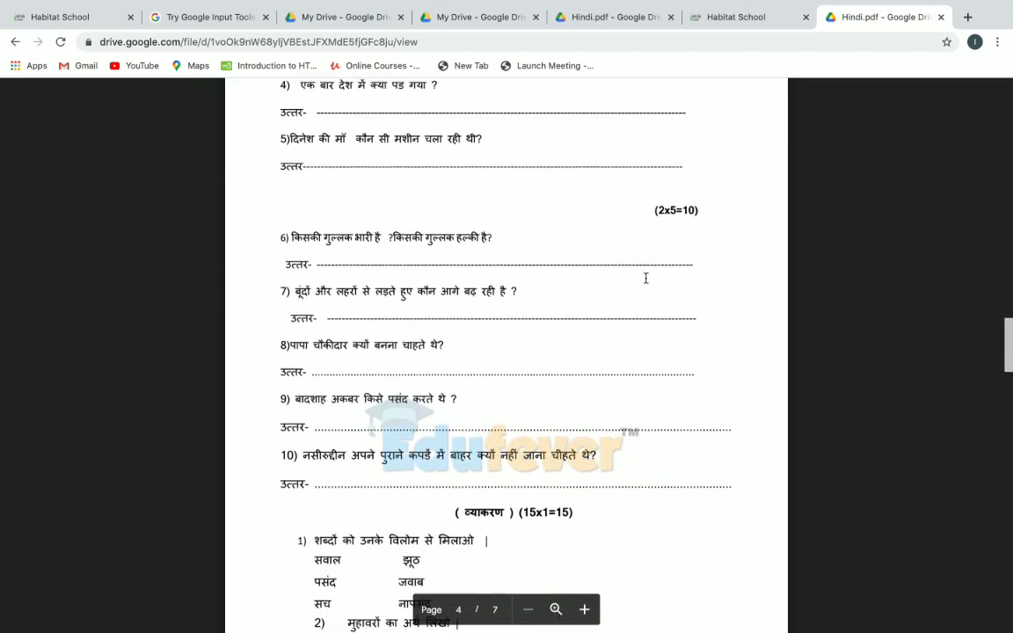
pyautogui.click(752, 16)
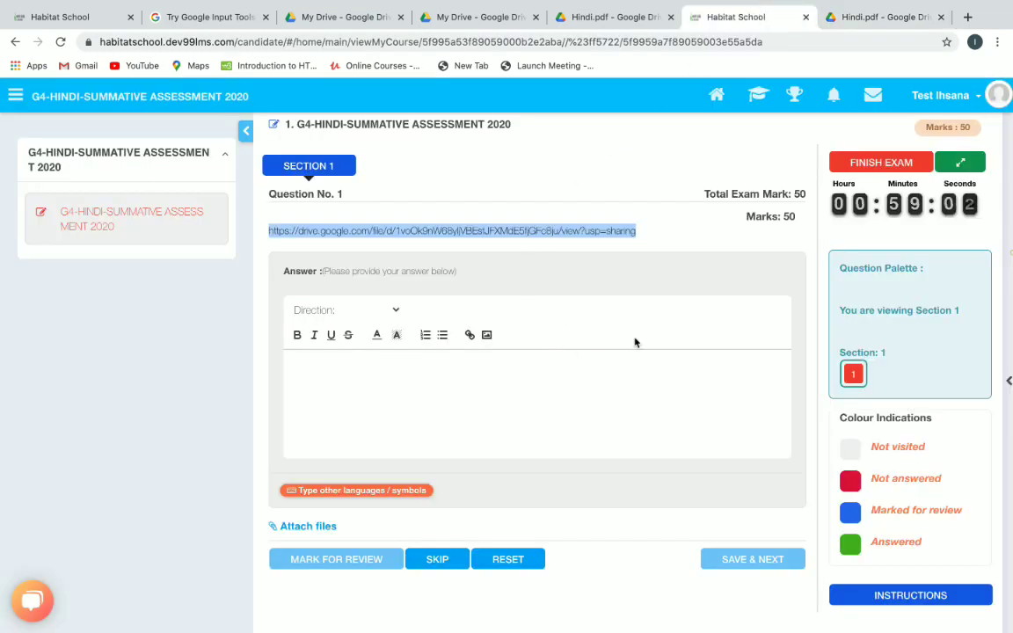
# Upload answersheet.jpg from the Downloads folder as the Question No. 1 answer.
pyautogui.click(398, 376)
pyautogui.scroll(-1, 399, 376)
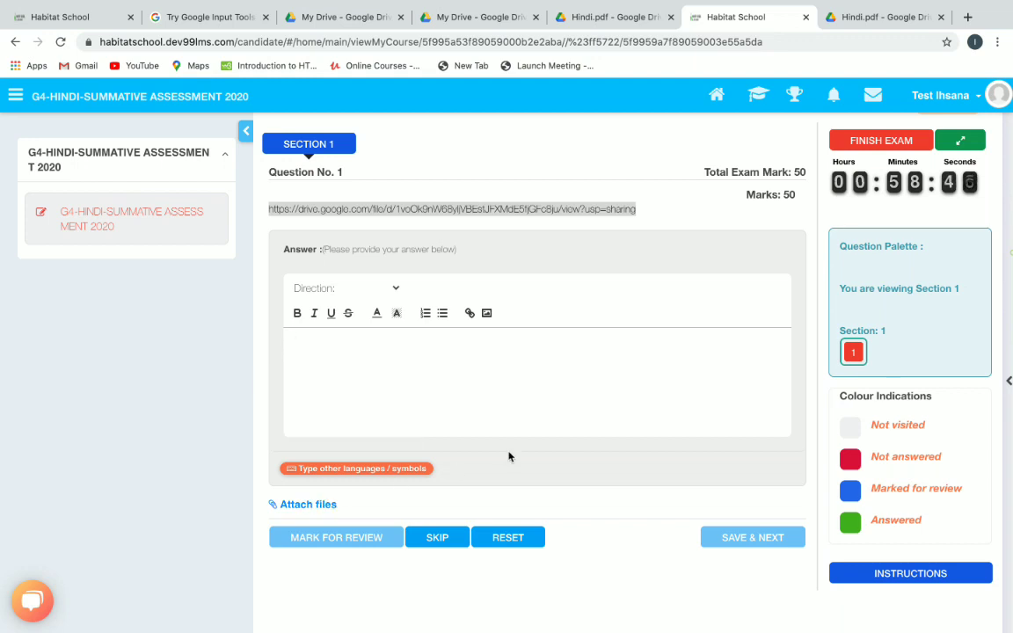
pyautogui.click(309, 505)
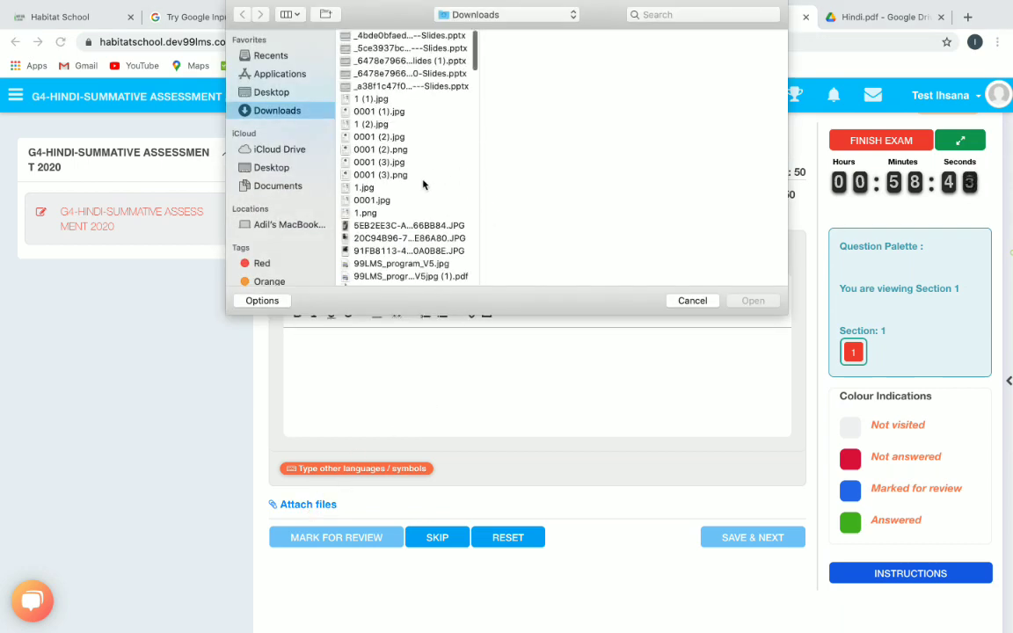
pyautogui.scroll(-9, 423, 184)
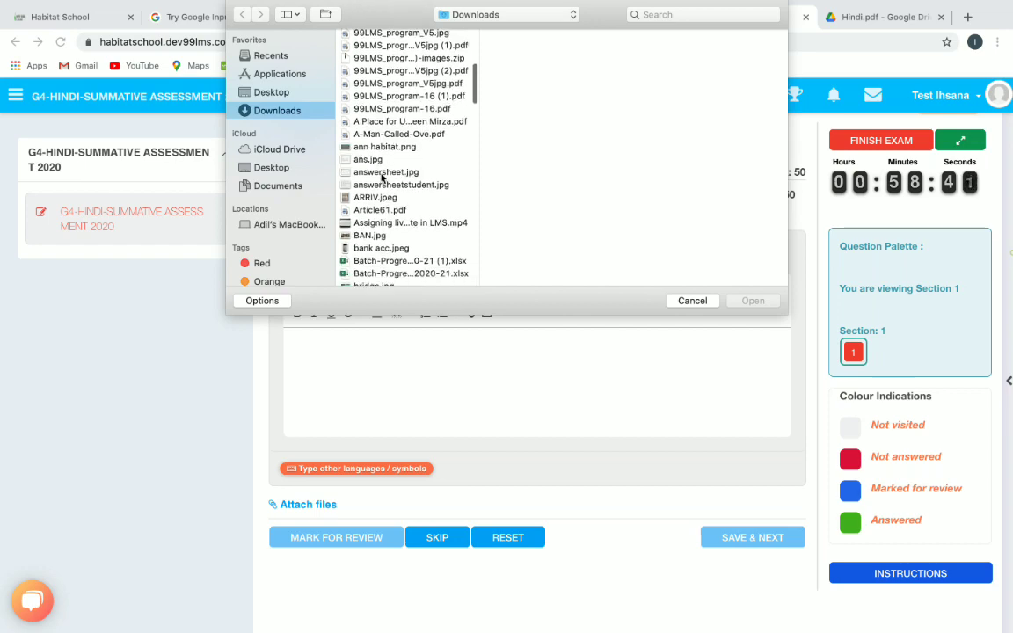
pyautogui.click(381, 175)
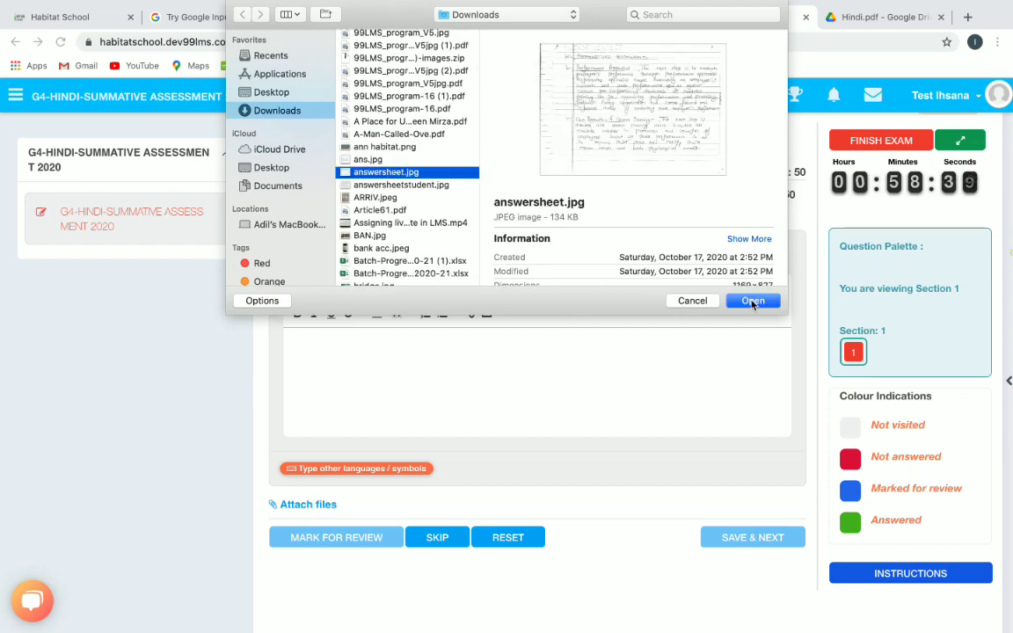
pyautogui.click(753, 301)
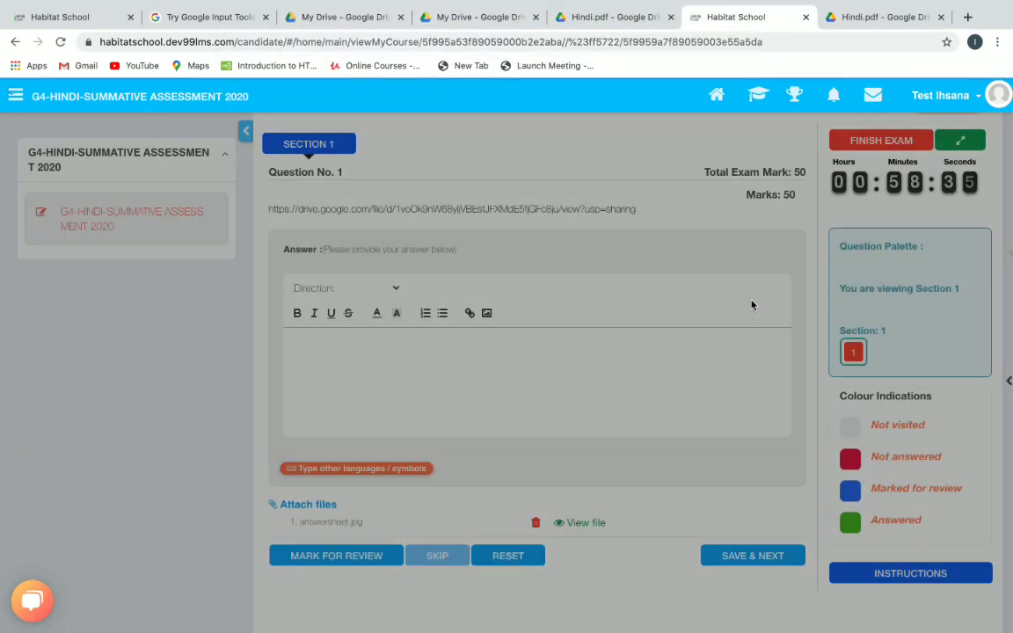
pyautogui.scroll(-1, 646, 377)
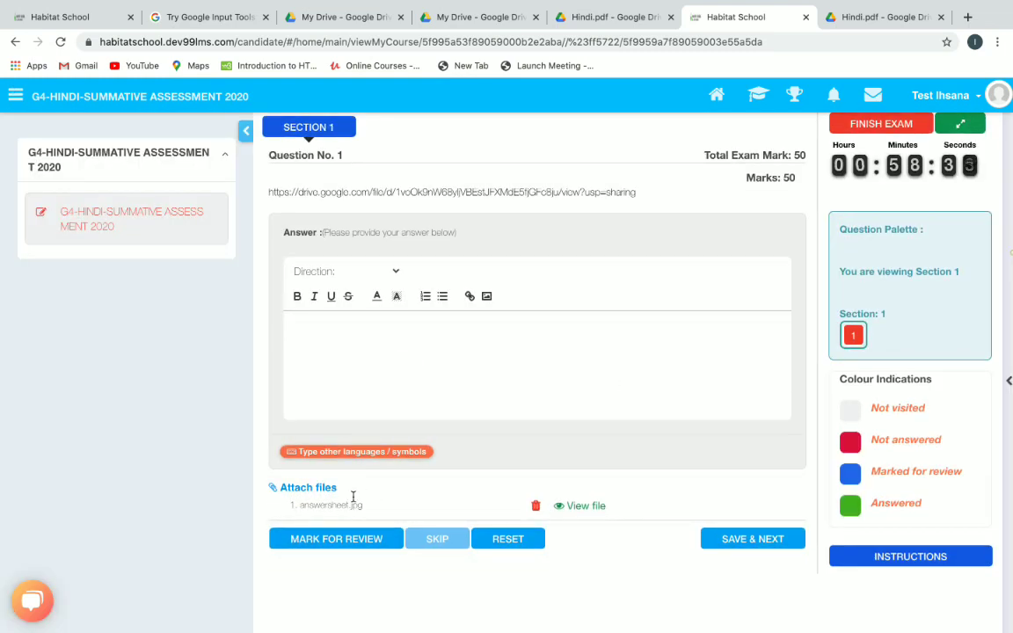
# Preview answersheet.jpg, save the Question 1 answer, and confirm FINISH EXAM to submit.
pyautogui.click(573, 508)
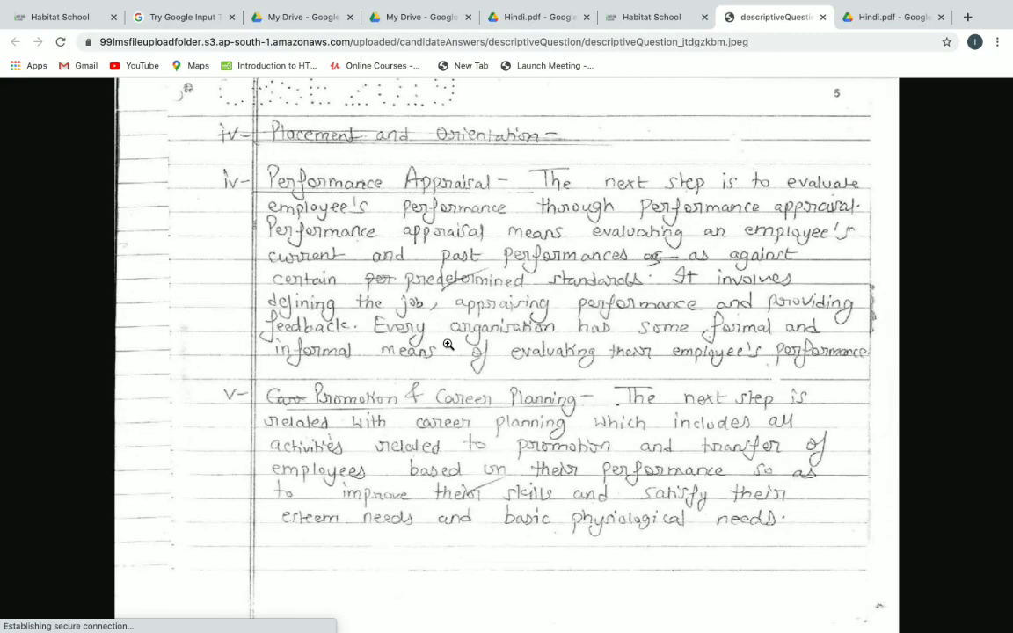
pyautogui.click(823, 17)
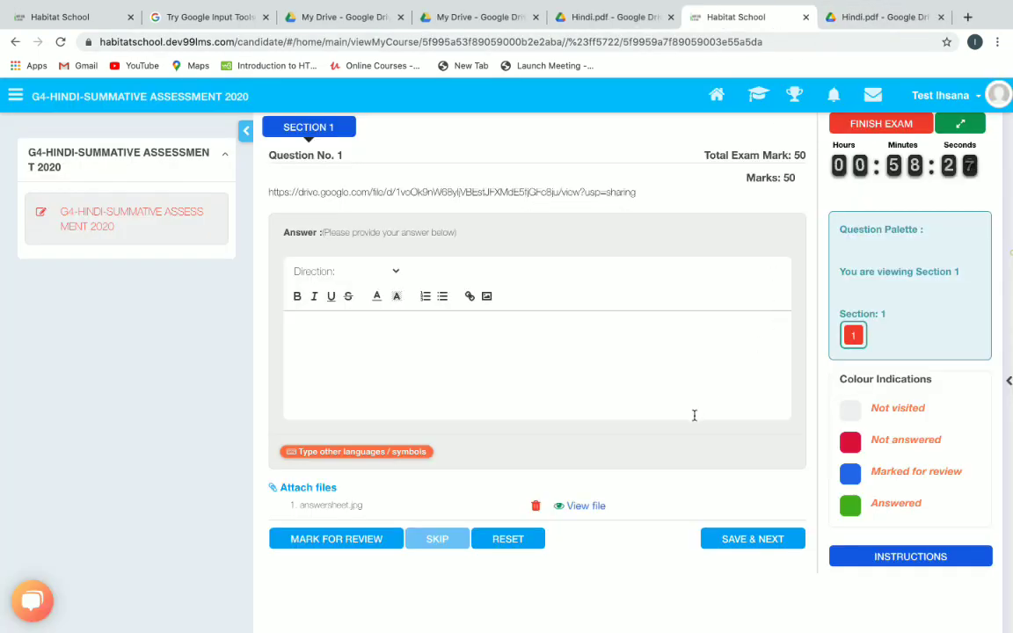
pyautogui.click(730, 539)
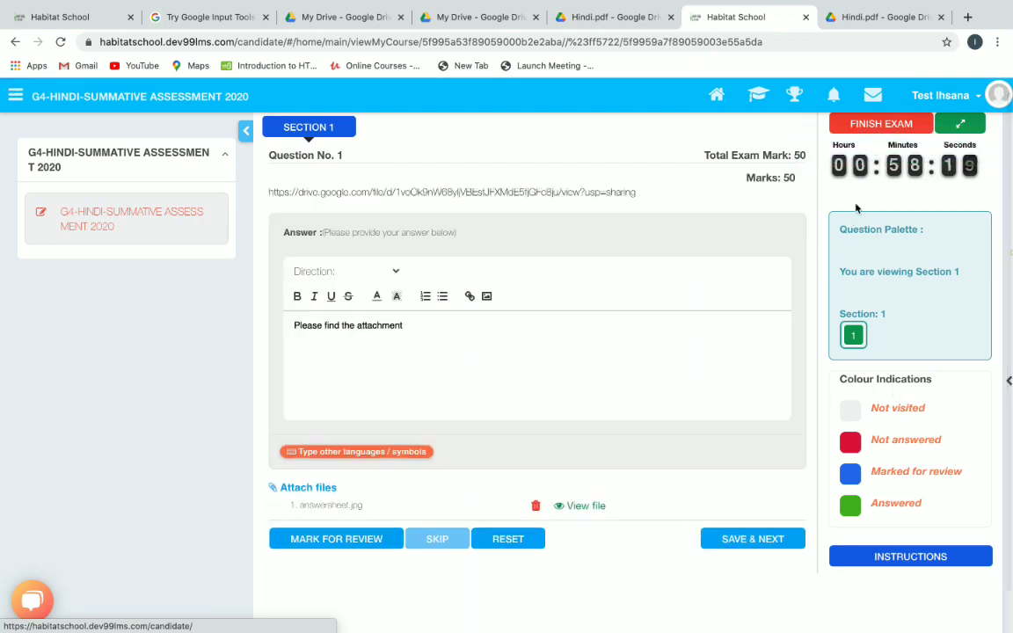
pyautogui.click(868, 125)
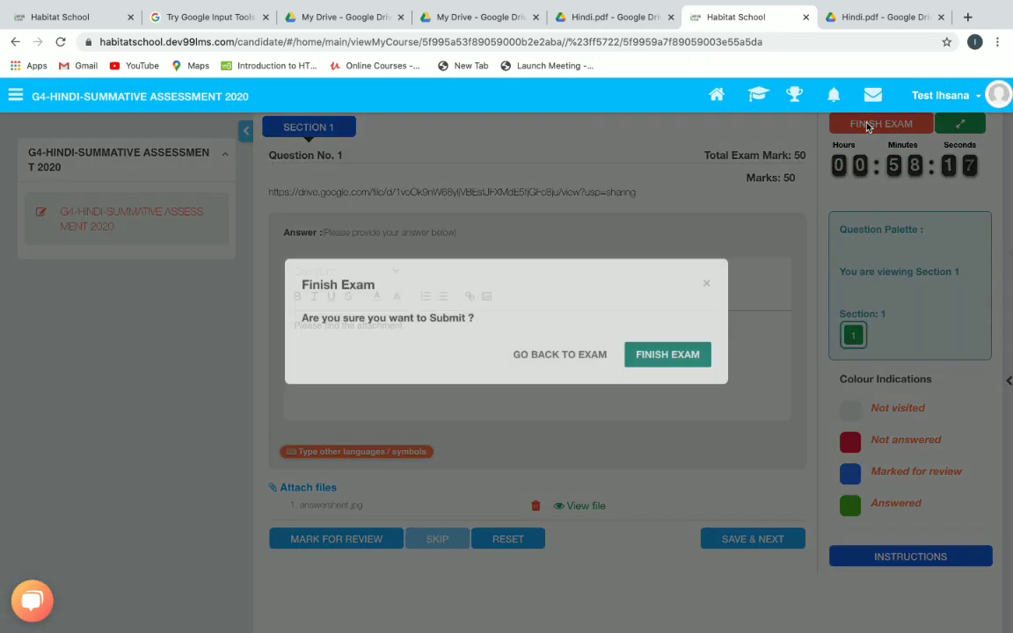
pyautogui.click(695, 357)
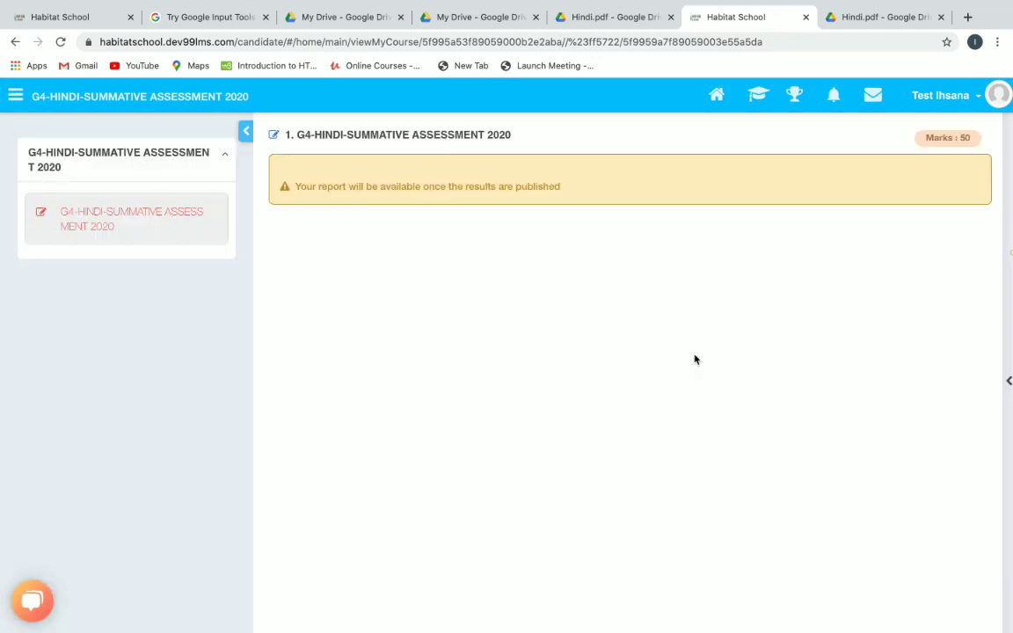